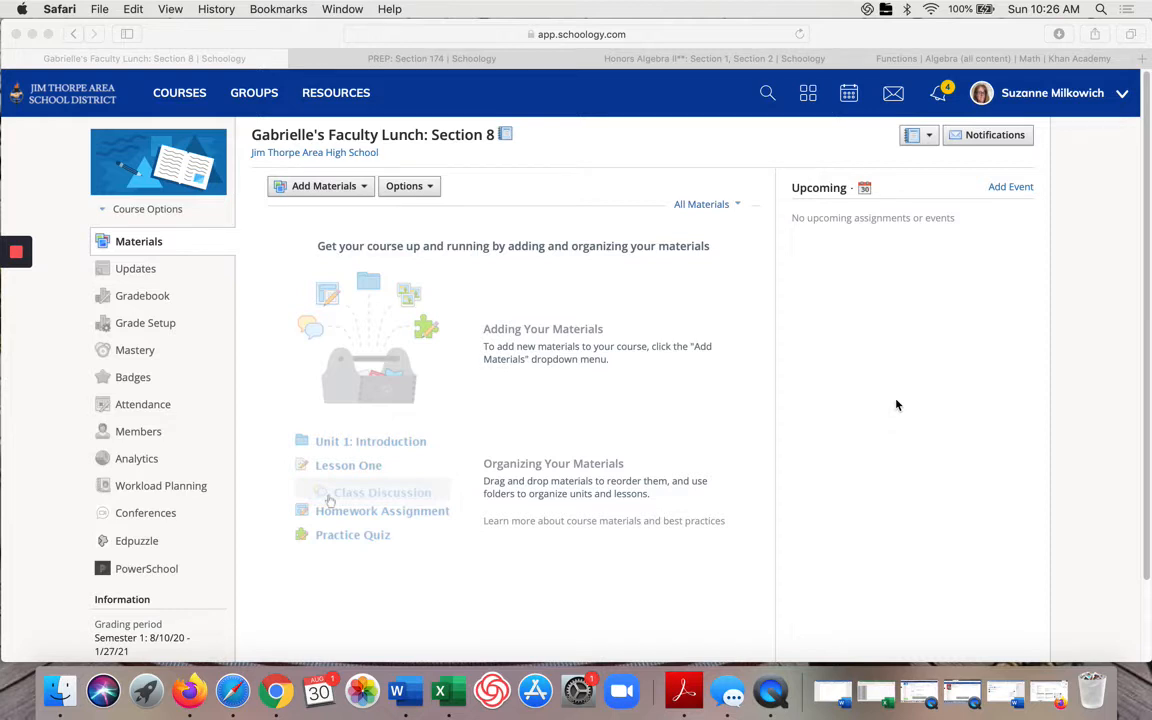
{"action": "left_click", "coordinate": [364, 191]}
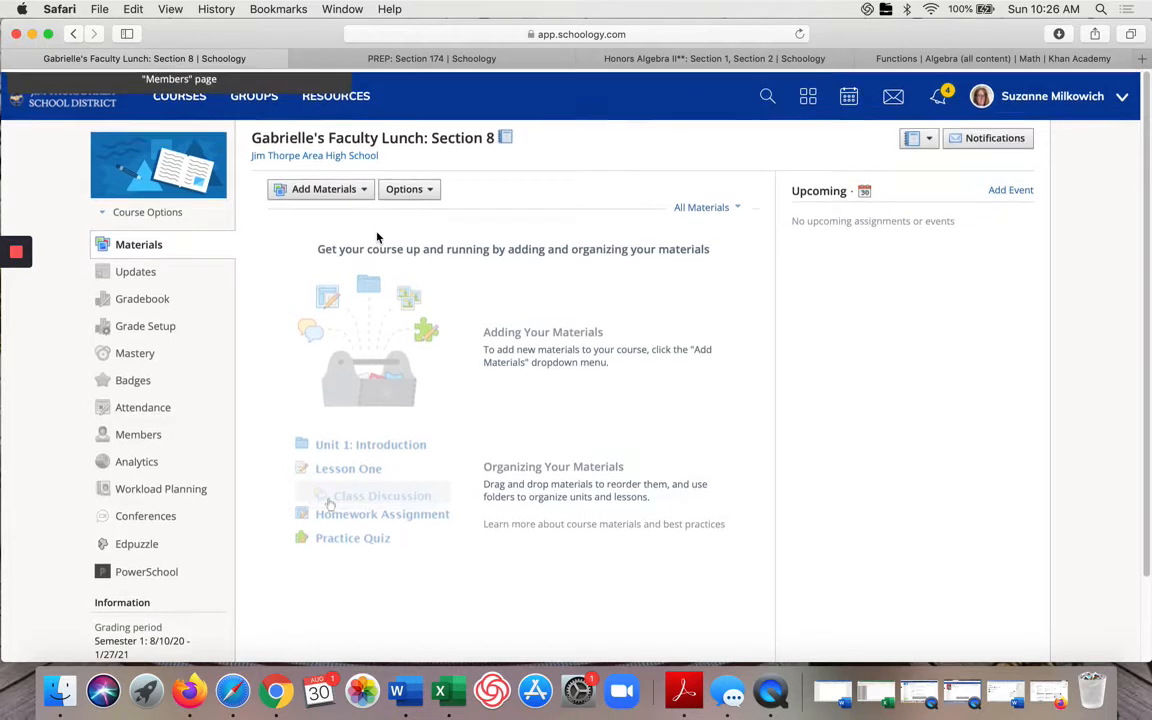
{"action": "left_click", "coordinate": [364, 190]}
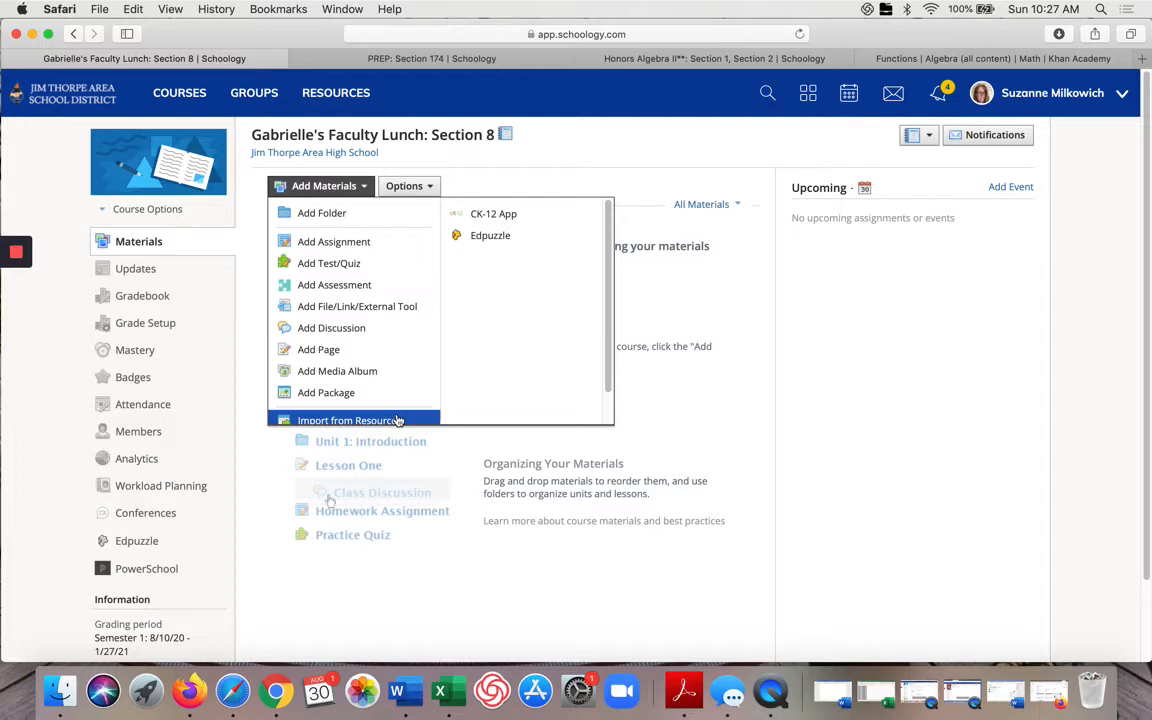
{"action": "left_click", "coordinate": [281, 461]}
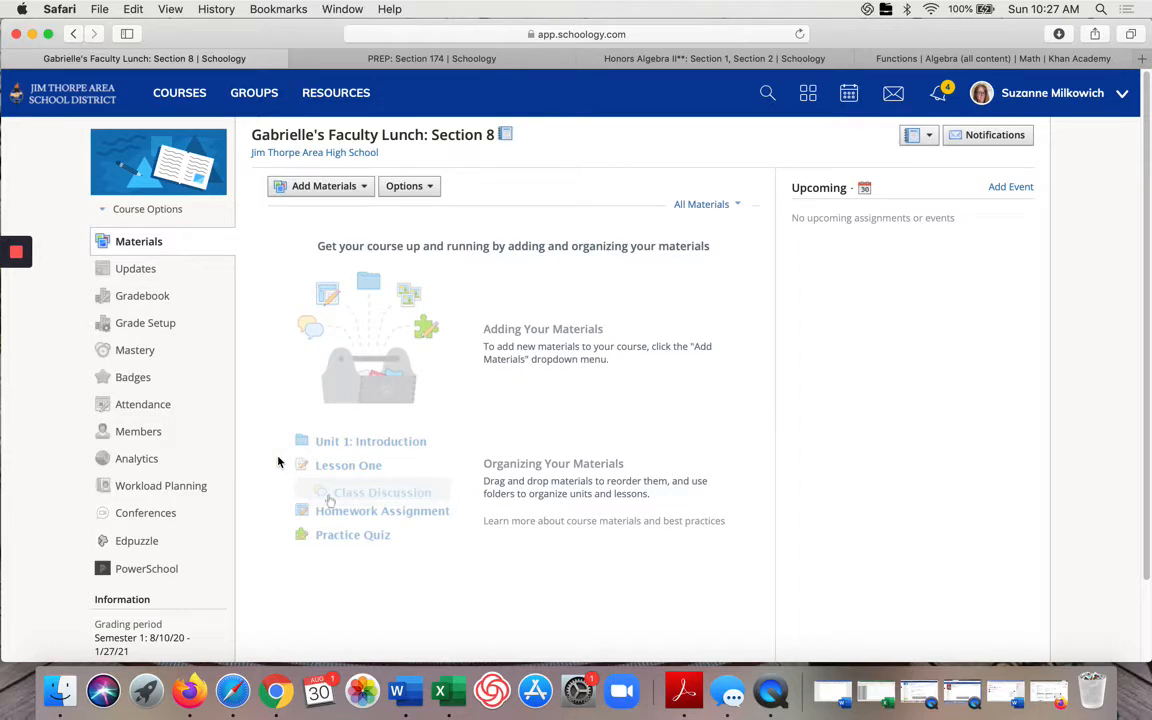
Step: Start a new folder in the course materials titled "Week 1 - September 8 - September 11"
{"action": "left_click", "coordinate": [328, 185]}
{"action": "left_click", "coordinate": [350, 213]}
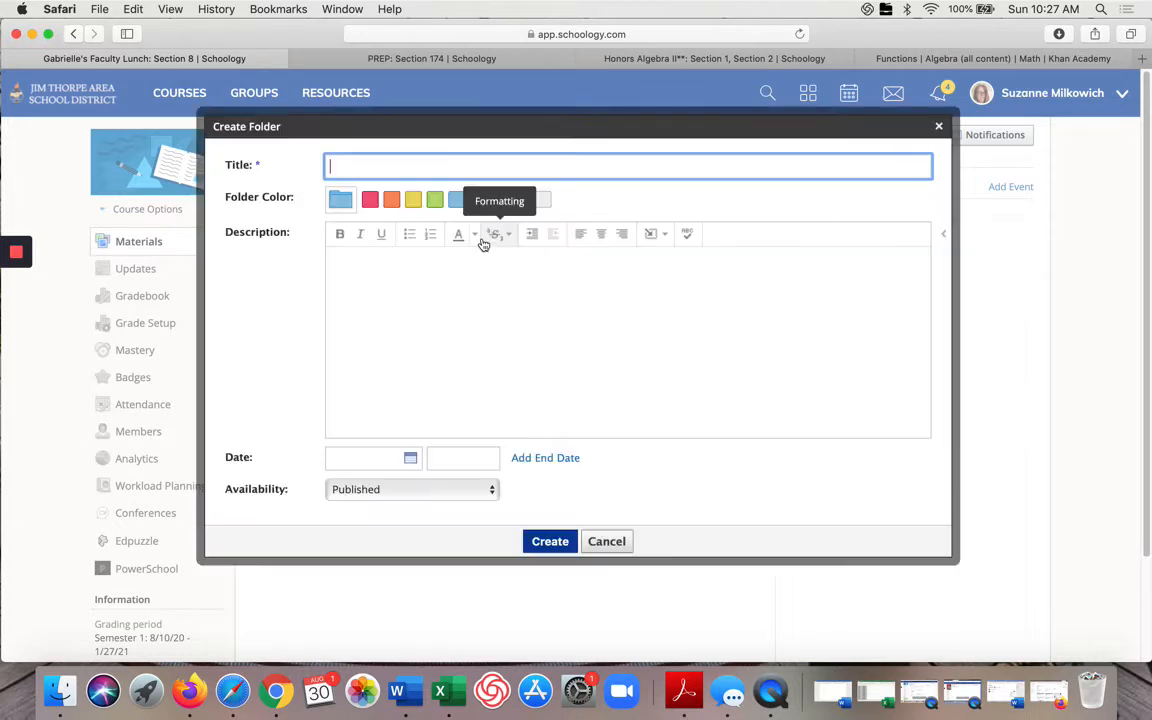
{"action": "type", "text": "Week 1 -"}
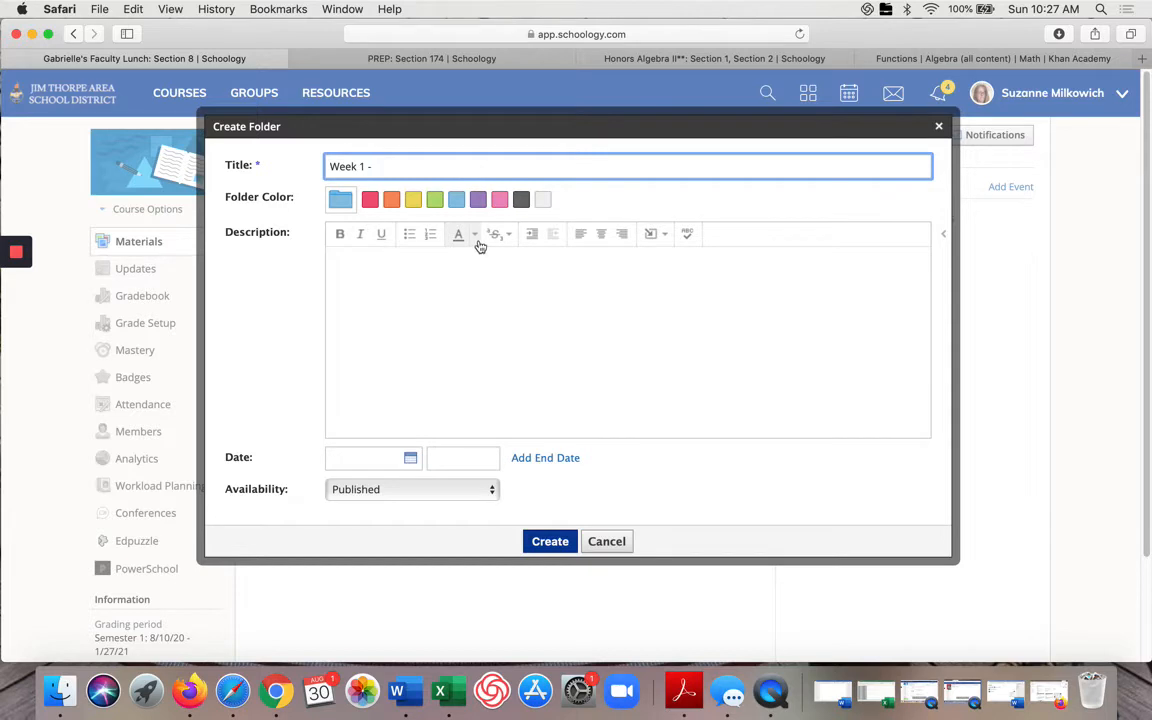
{"action": "type", "text": " September 8 - September 11"}
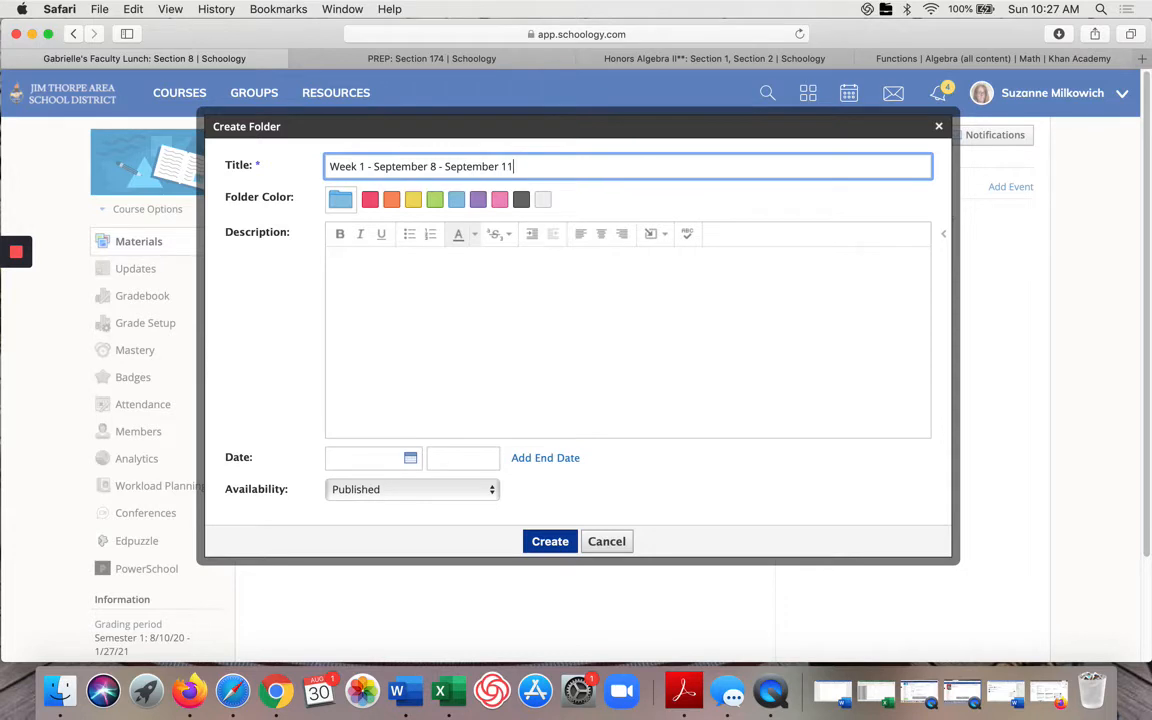
Step: Set the folder's start date to 9/08/20, add an end date, and choose availability Published during date range
{"action": "left_click", "coordinate": [411, 459]}
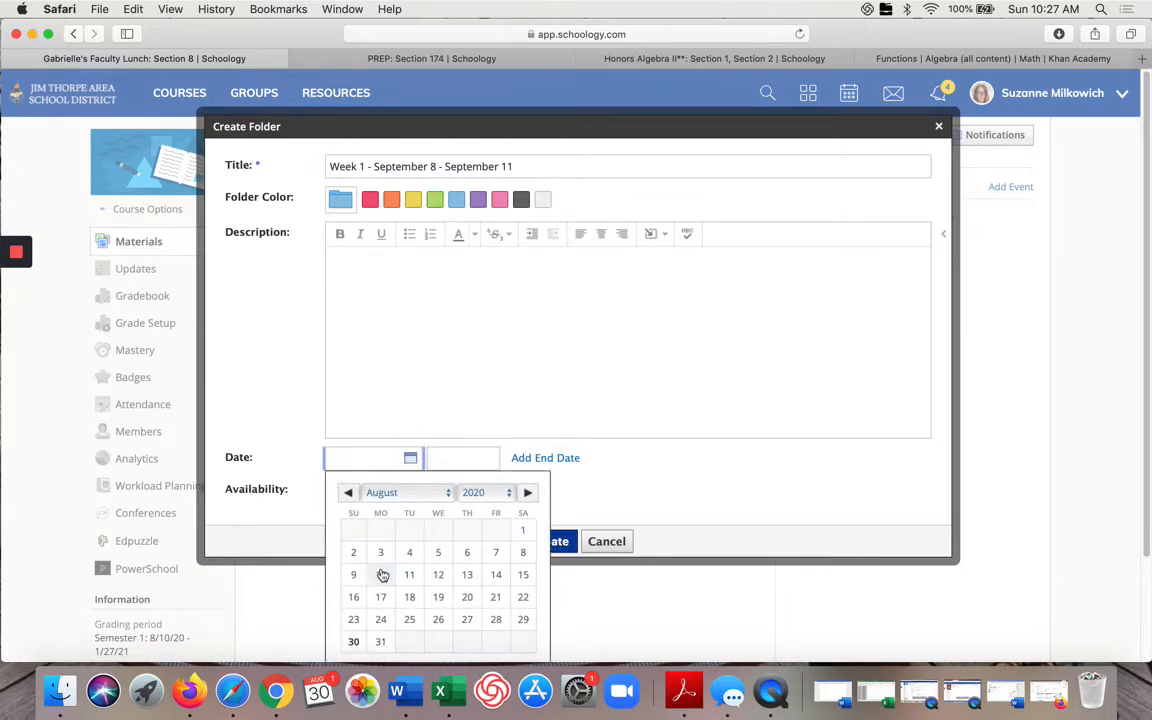
{"action": "scroll", "coordinate": [384, 583], "scroll_direction": "down", "scroll_amount": 3}
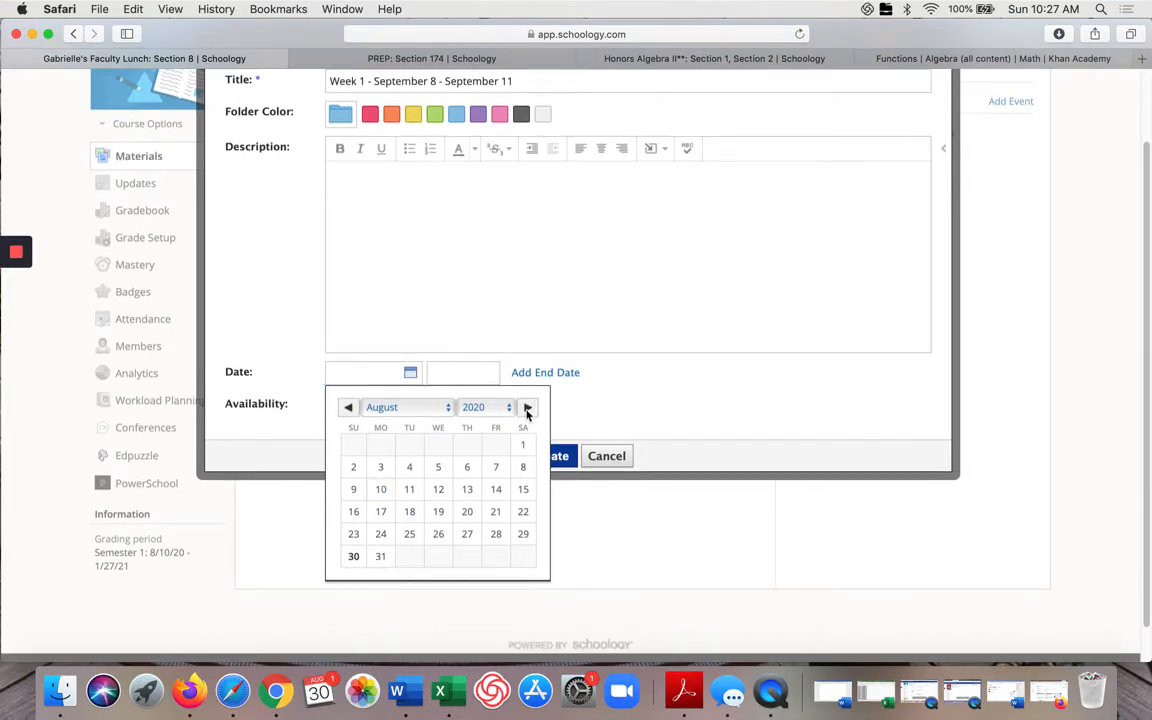
{"action": "left_click", "coordinate": [527, 407]}
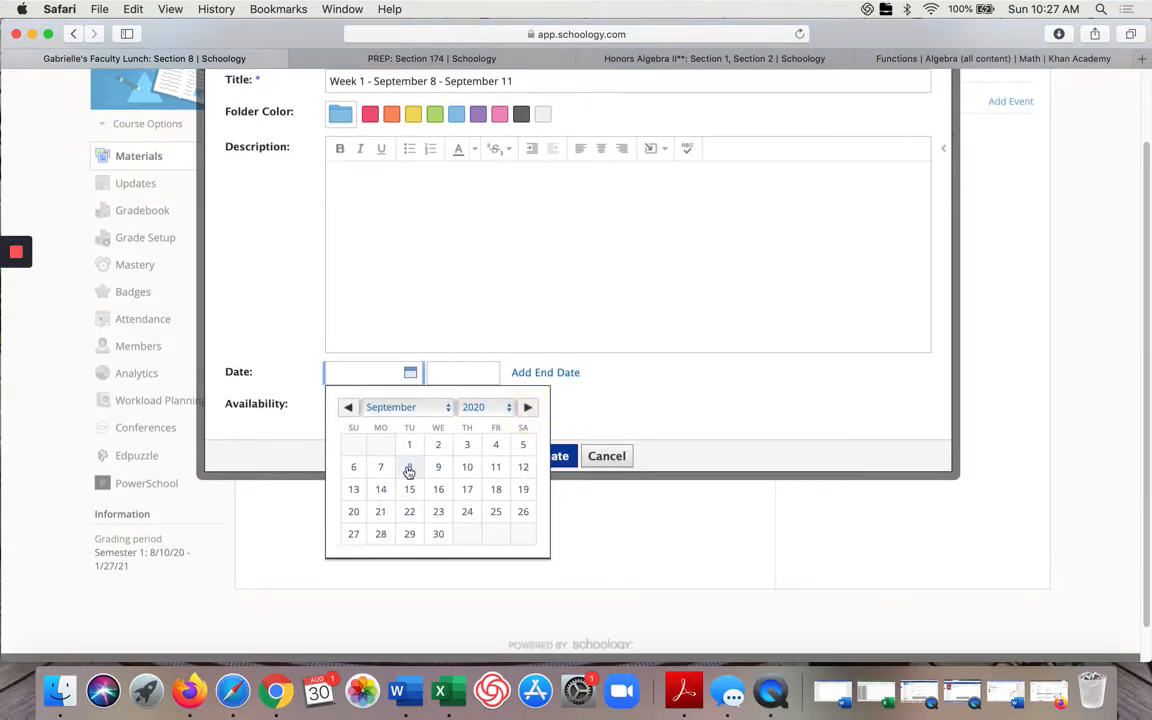
{"action": "left_click", "coordinate": [409, 470]}
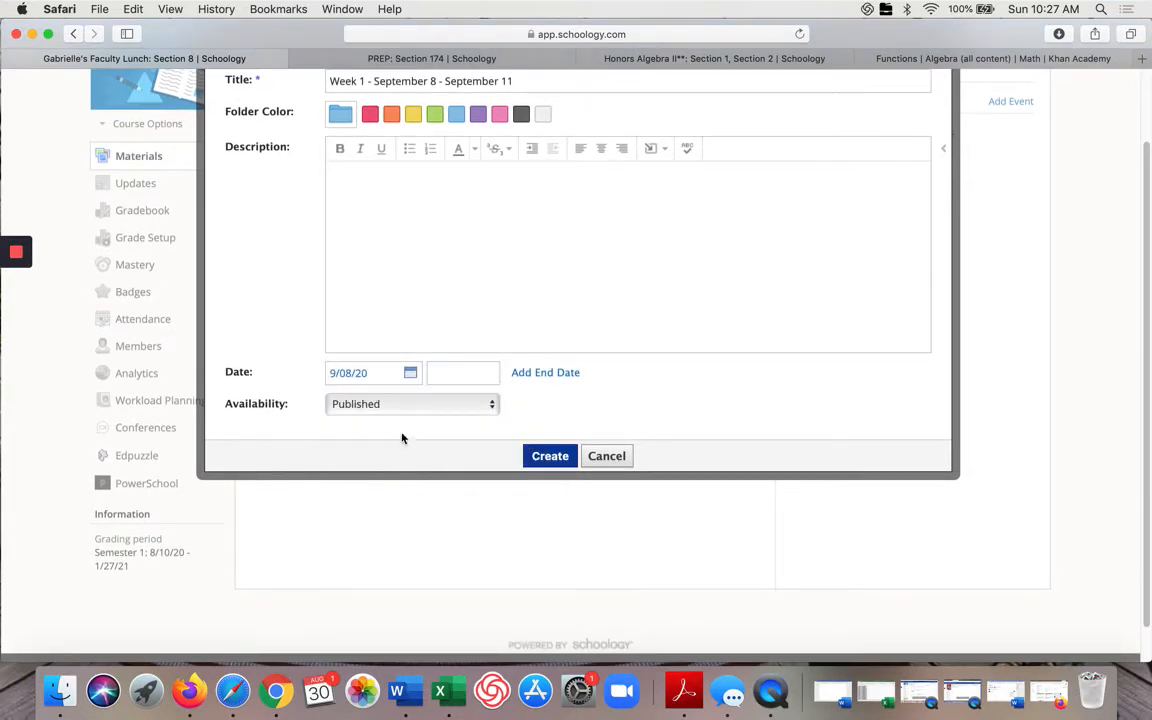
{"action": "left_click", "coordinate": [543, 459]}
{"action": "left_click", "coordinate": [495, 408]}
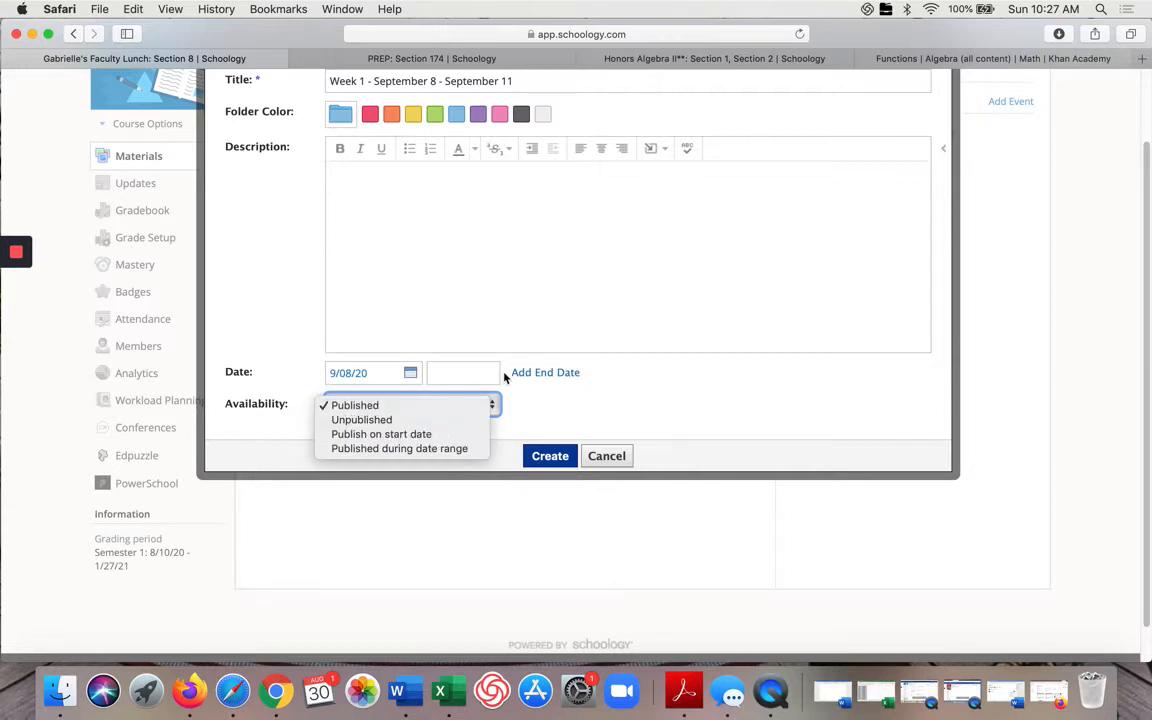
{"action": "left_click", "coordinate": [437, 449]}
Step: Set the folder's end date to 9/13/20
{"action": "scroll", "coordinate": [437, 447], "scroll_direction": "down", "scroll_amount": 1}
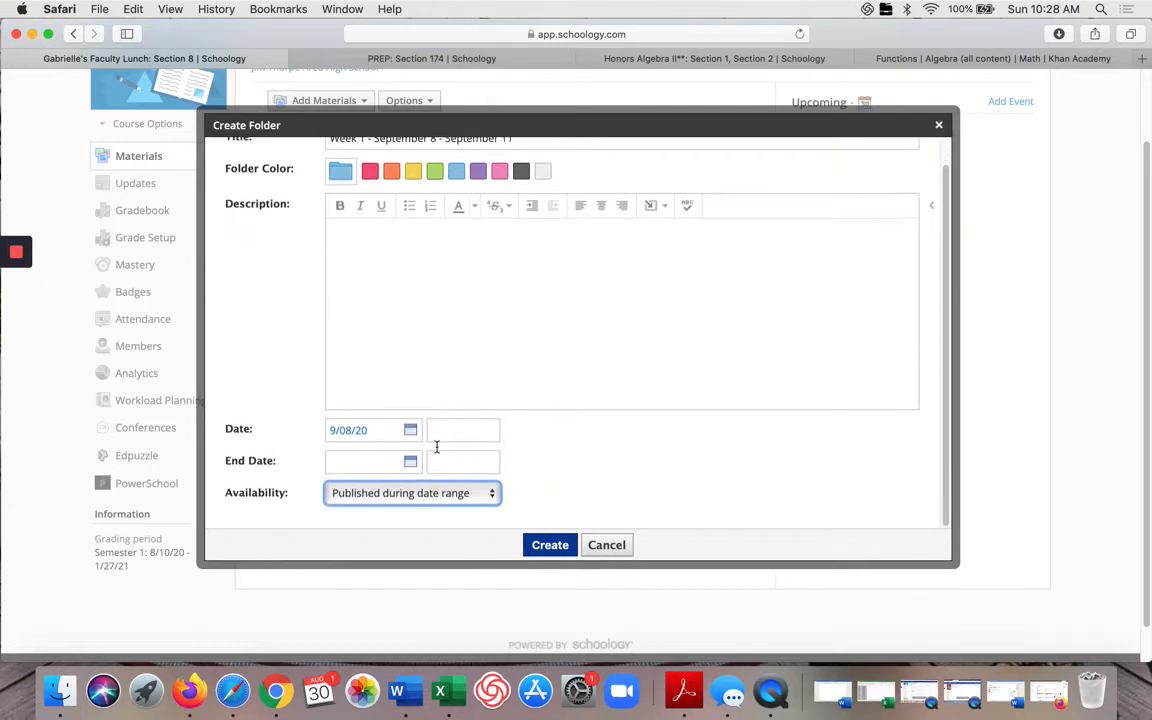
{"action": "left_click", "coordinate": [410, 461]}
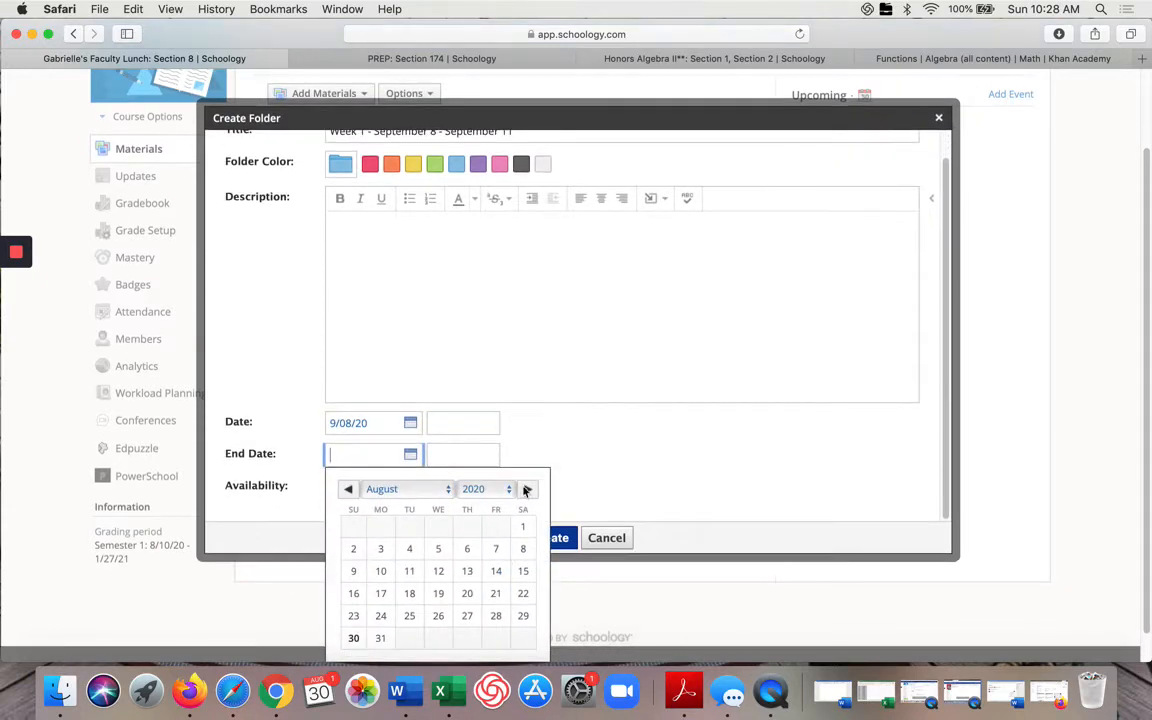
{"action": "left_click", "coordinate": [527, 490]}
{"action": "left_click", "coordinate": [497, 549]}
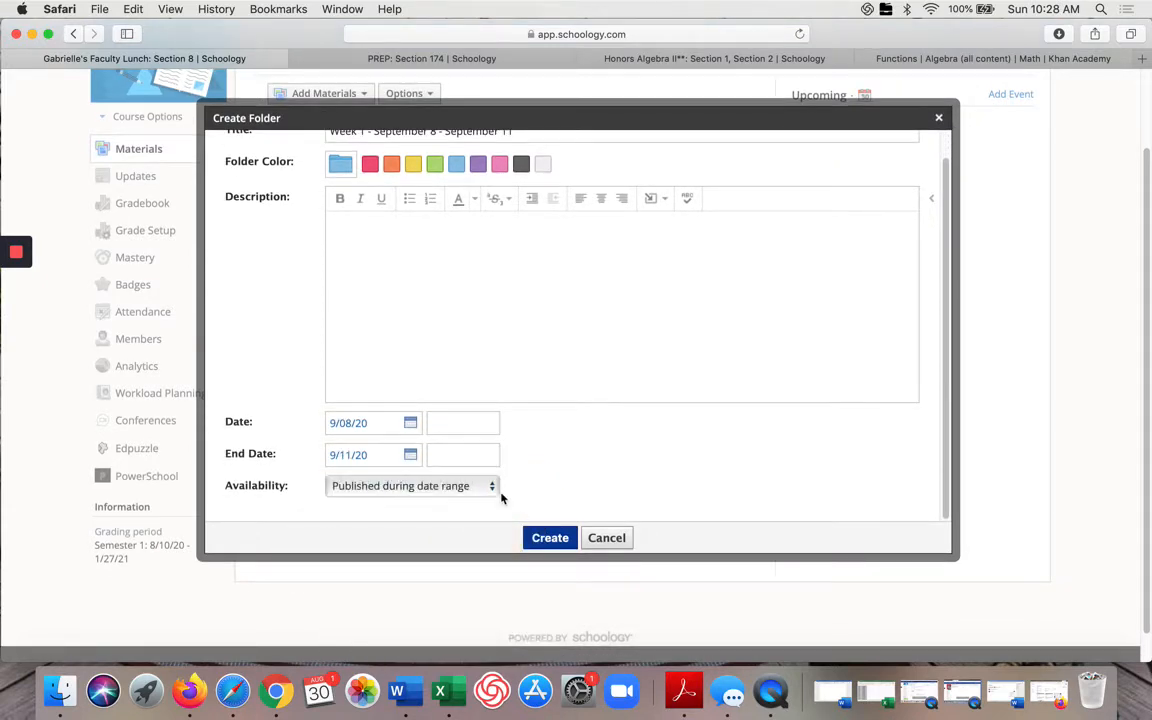
{"action": "left_click", "coordinate": [410, 455]}
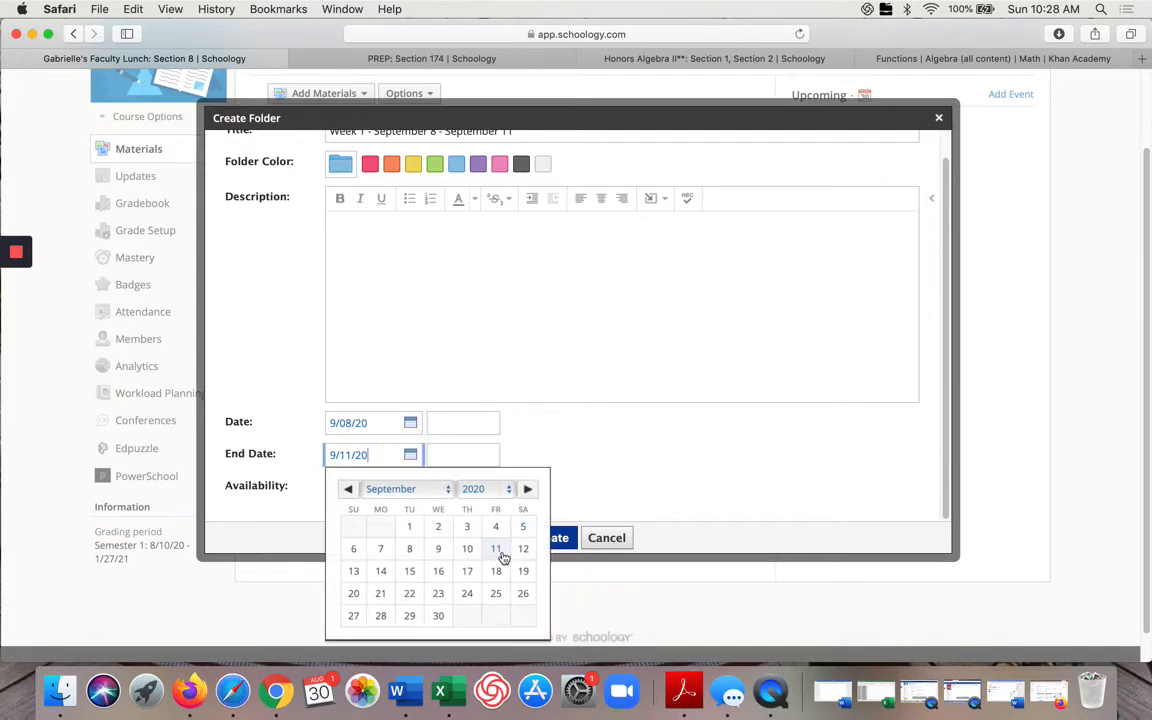
{"action": "left_click", "coordinate": [380, 572]}
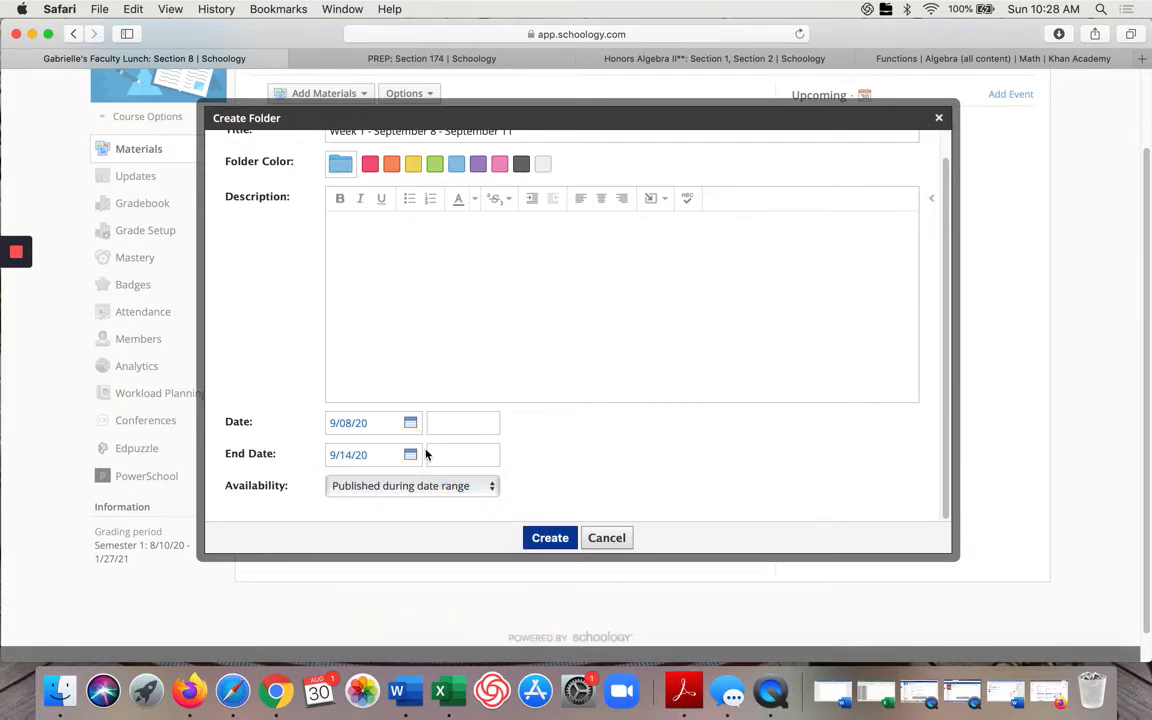
{"action": "left_click", "coordinate": [410, 455]}
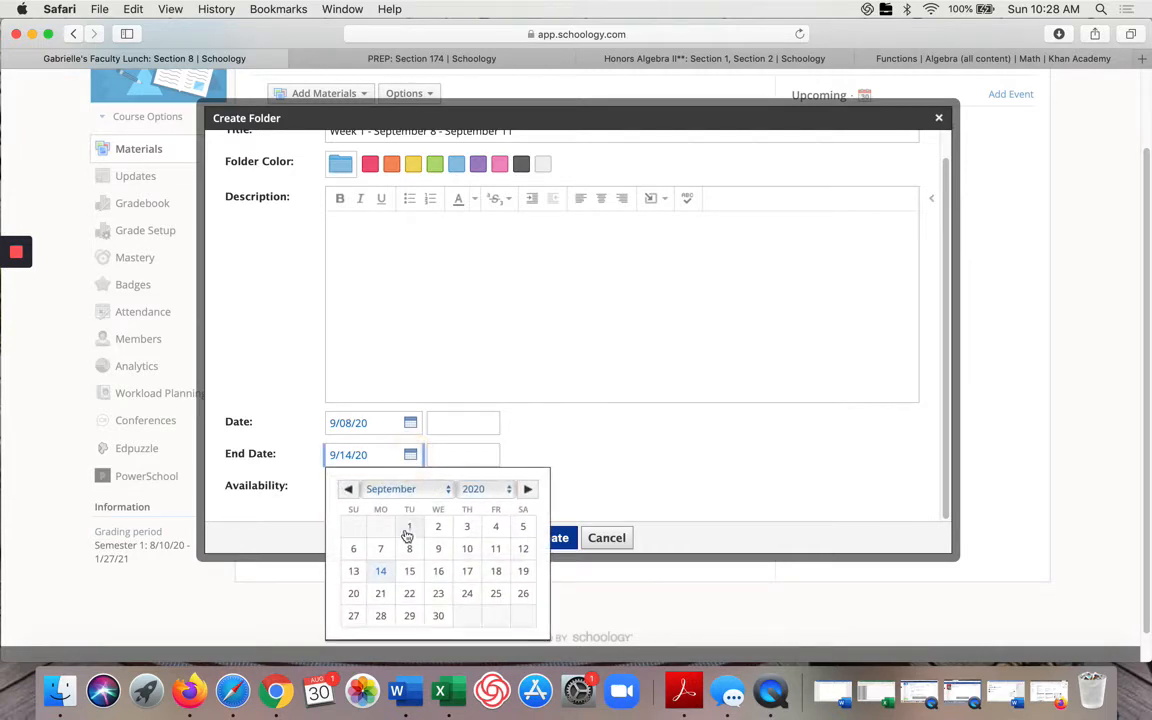
{"action": "left_click", "coordinate": [355, 572]}
Step: Set the folder's end time to 11:59 PM
{"action": "left_click", "coordinate": [458, 455]}
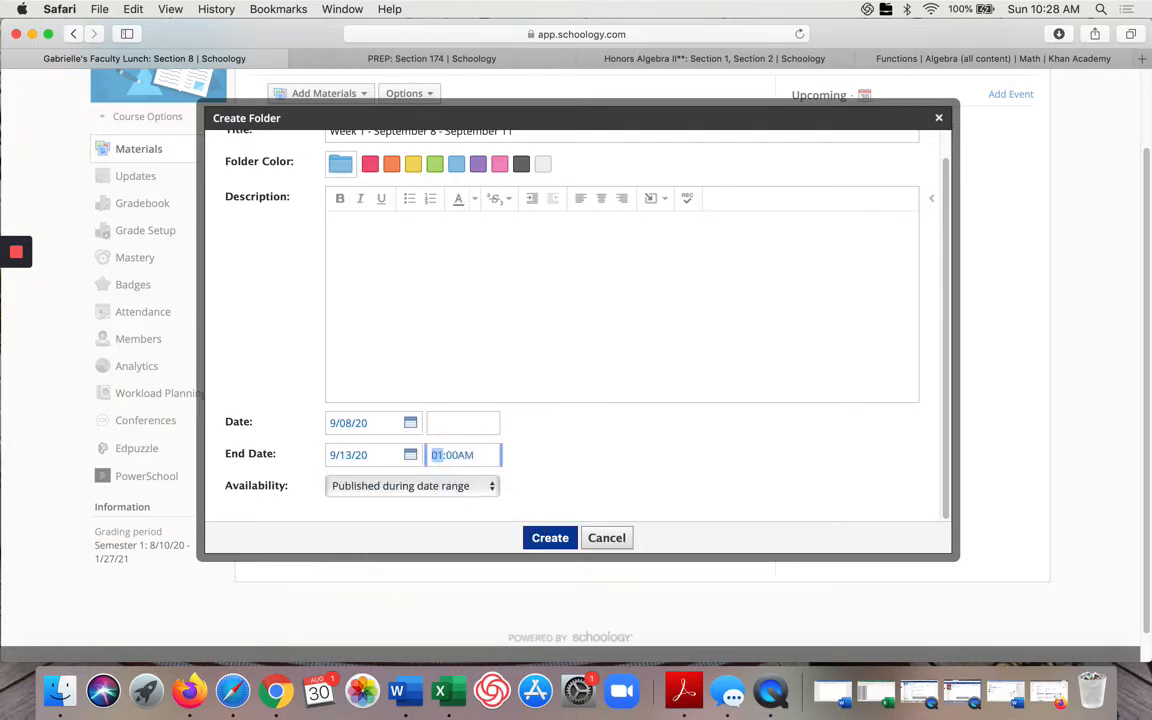
{"action": "key", "text": "BackSpace"}
{"action": "type", "text": "11:59PM"}
Step: Set the folder's start time to 7:00 AM and create the folder
{"action": "left_click", "coordinate": [463, 423]}
{"action": "type", "text": "7:00AM"}
{"action": "key", "text": "Tab"}
{"action": "key", "text": "Tab"}
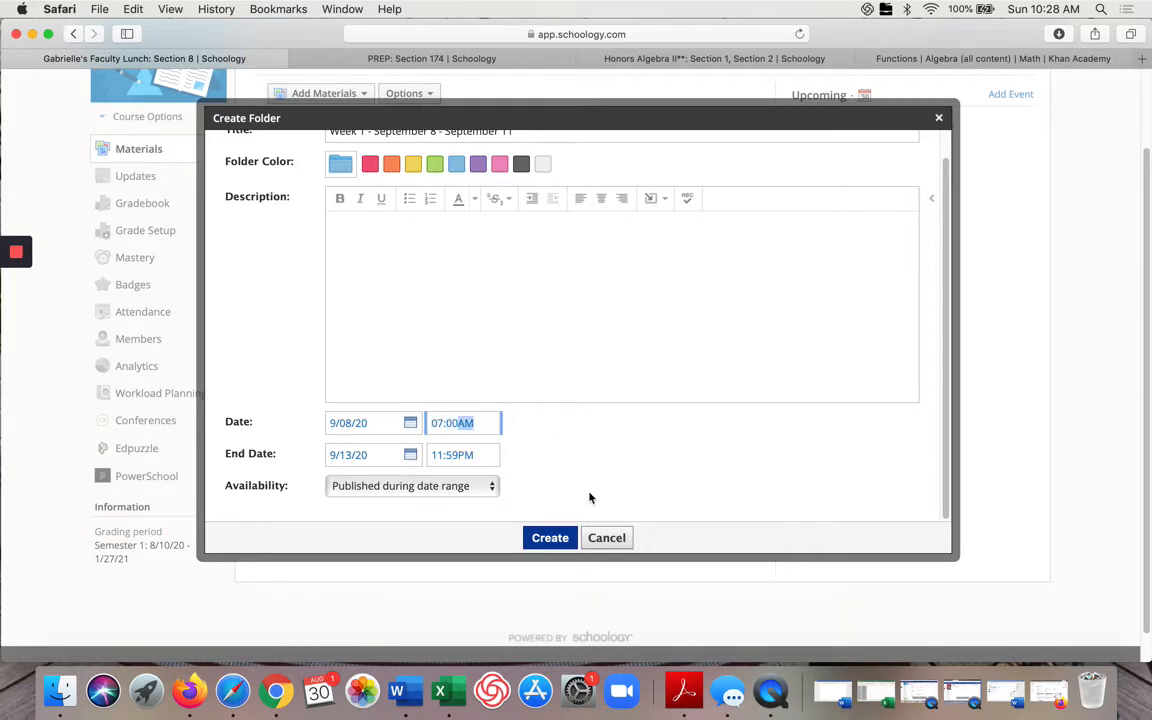
{"action": "left_click", "coordinate": [552, 540]}
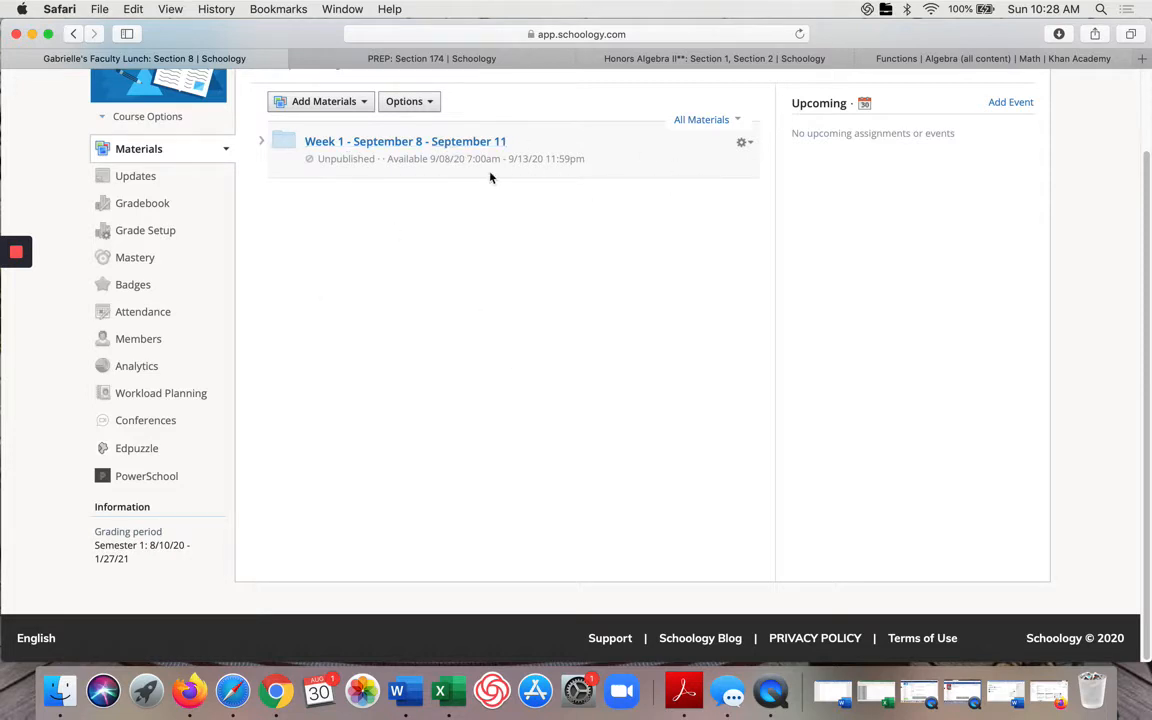
Step: Open the Week 1 folder and create a purple subfolder named Monday inside it
{"action": "left_click", "coordinate": [444, 152]}
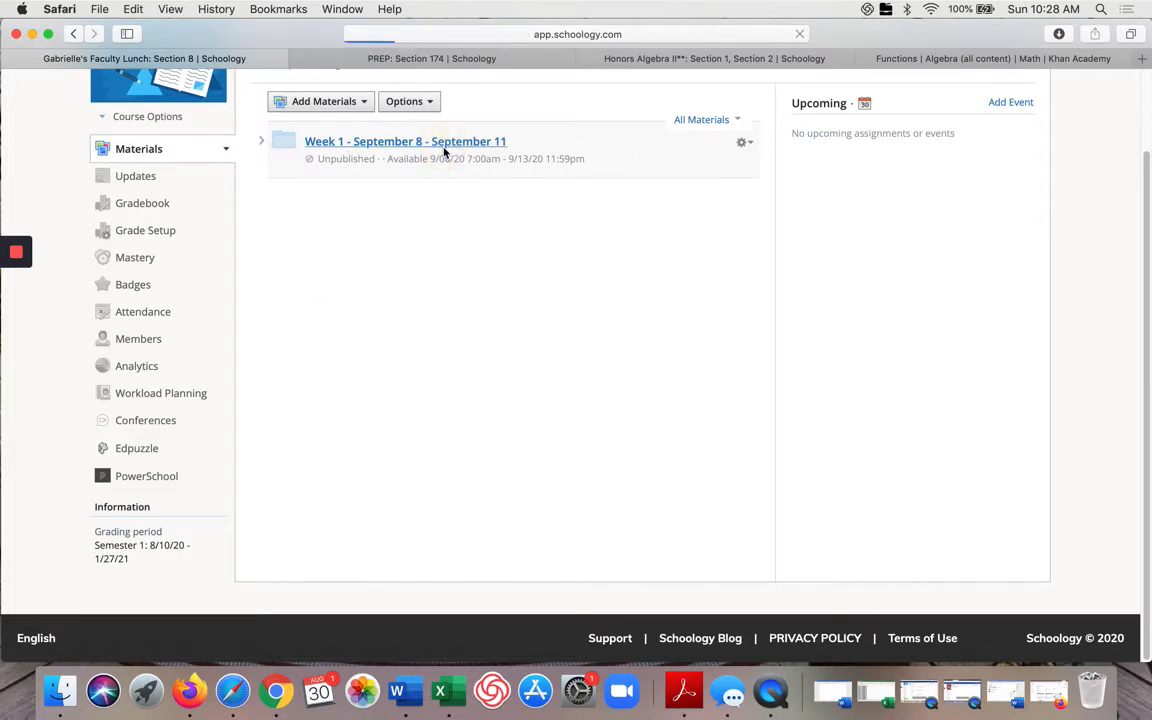
{"action": "left_click", "coordinate": [344, 205]}
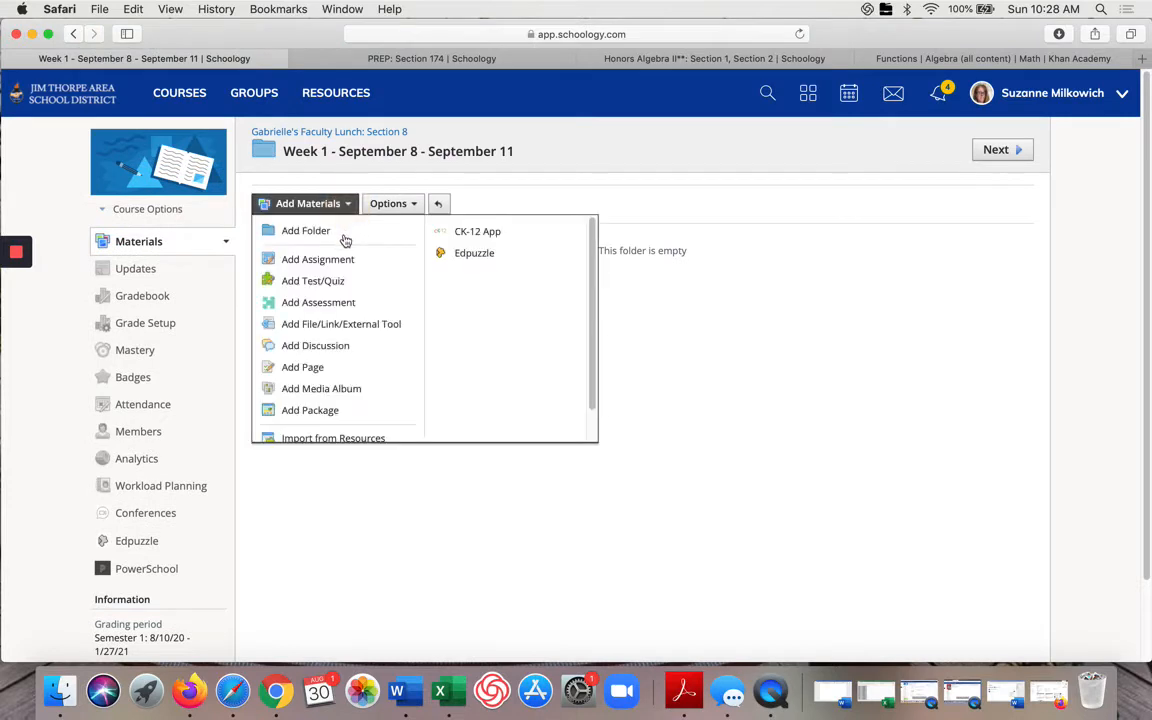
{"action": "left_click", "coordinate": [345, 239]}
{"action": "type", "text": "Monday"}
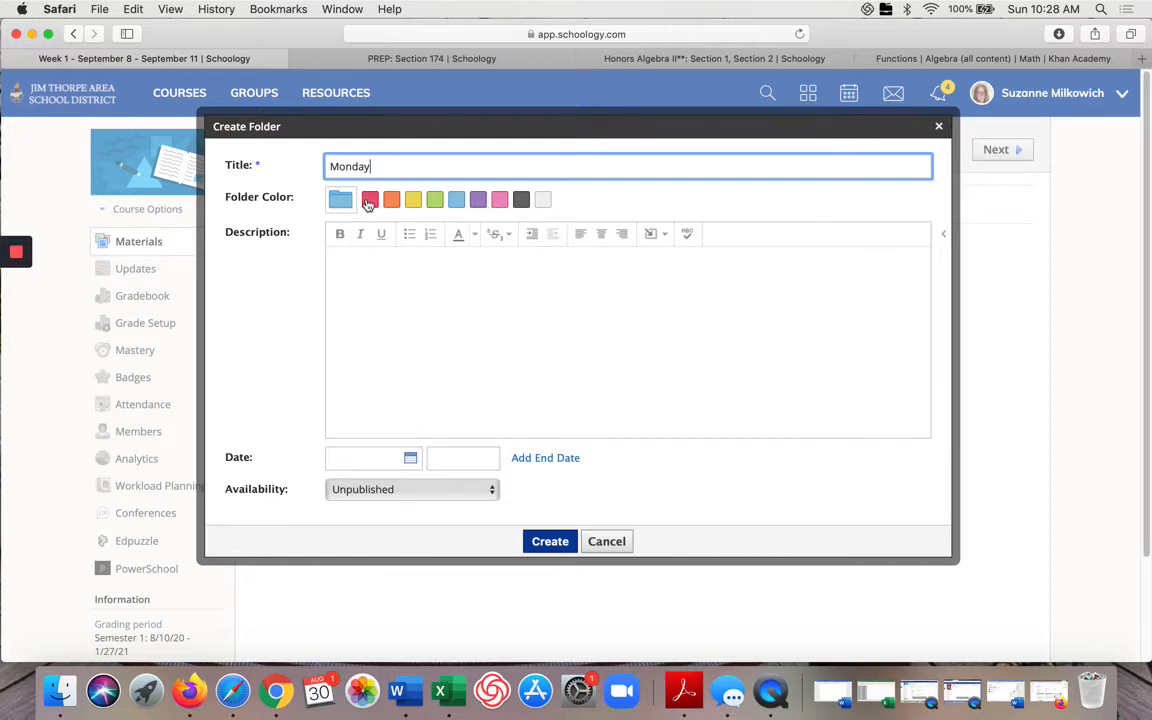
{"action": "left_click", "coordinate": [478, 200]}
{"action": "left_click", "coordinate": [550, 542]}
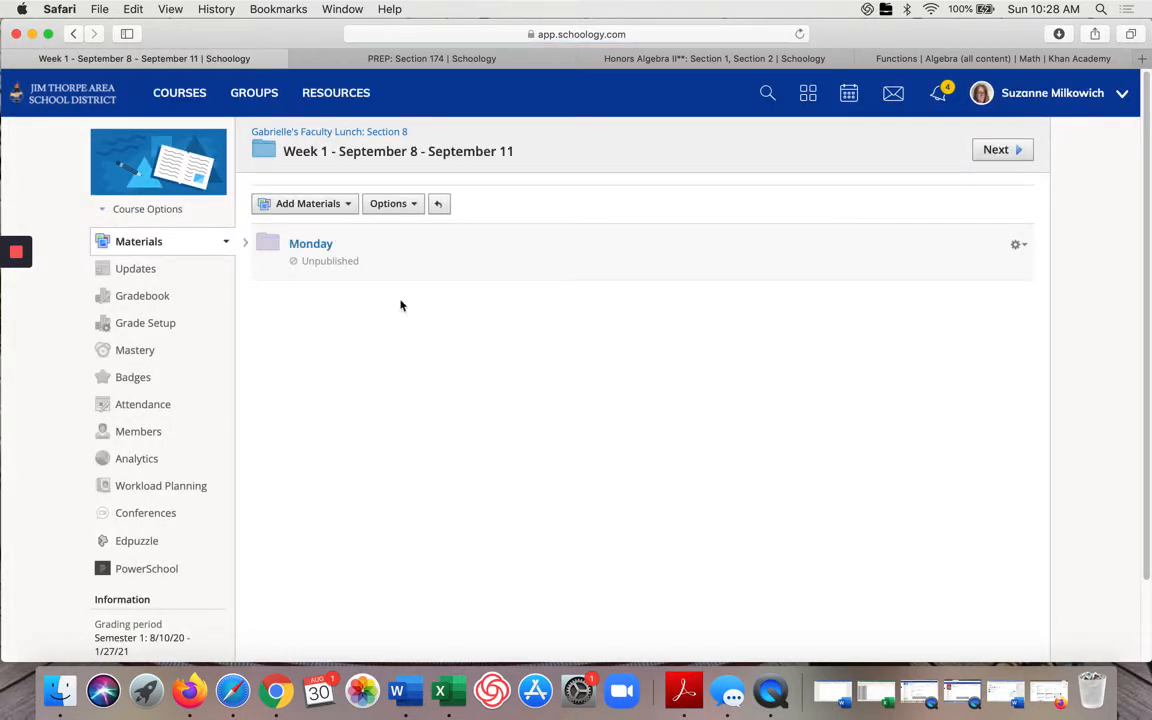
Step: Create a pink subfolder named Wednesday in the Week 1 folder
{"action": "left_click", "coordinate": [345, 203]}
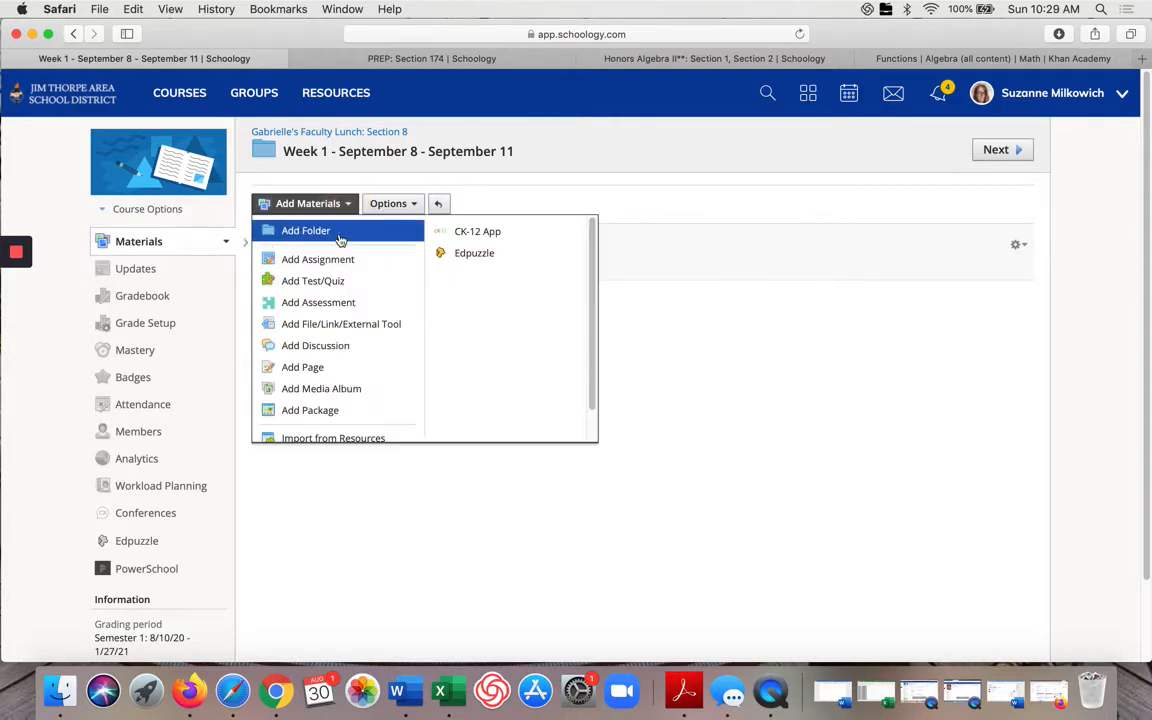
{"action": "left_click", "coordinate": [339, 238]}
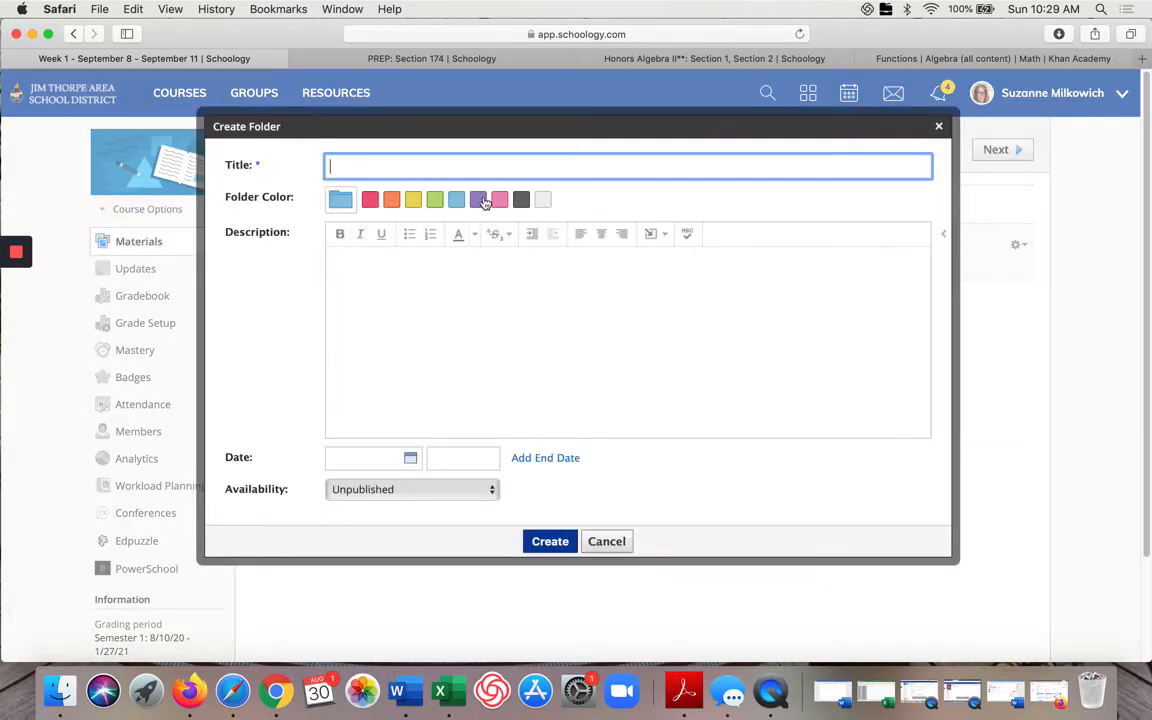
{"action": "left_click", "coordinate": [499, 199]}
{"action": "left_click", "coordinate": [490, 165]}
{"action": "type", "text": "Wednesday"}
{"action": "left_click", "coordinate": [549, 541]}
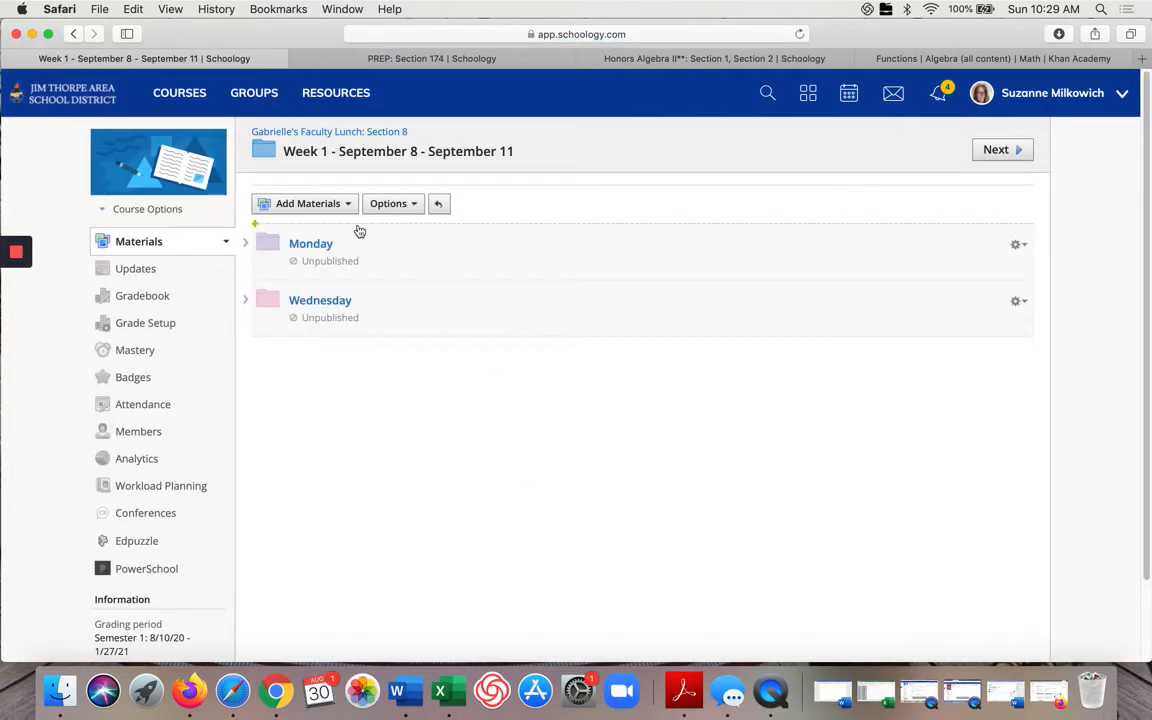
Step: Edit the Monday folder and rename it to Tuesday
{"action": "left_click", "coordinate": [1020, 249]}
{"action": "left_click", "coordinate": [979, 279]}
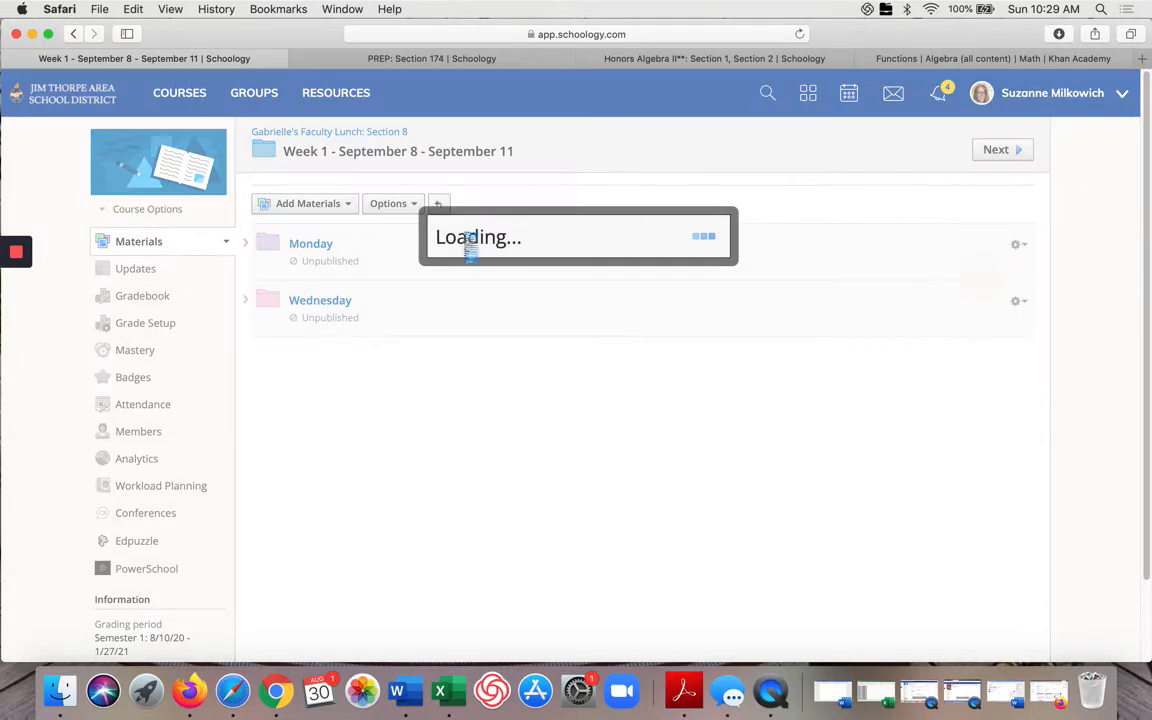
{"action": "left_click", "coordinate": [349, 167]}
{"action": "key", "text": "BackSpace"}
{"action": "key", "text": "BackSpace"}
{"action": "key", "text": "BackSpace"}
{"action": "type", "text": "Tuesday"}
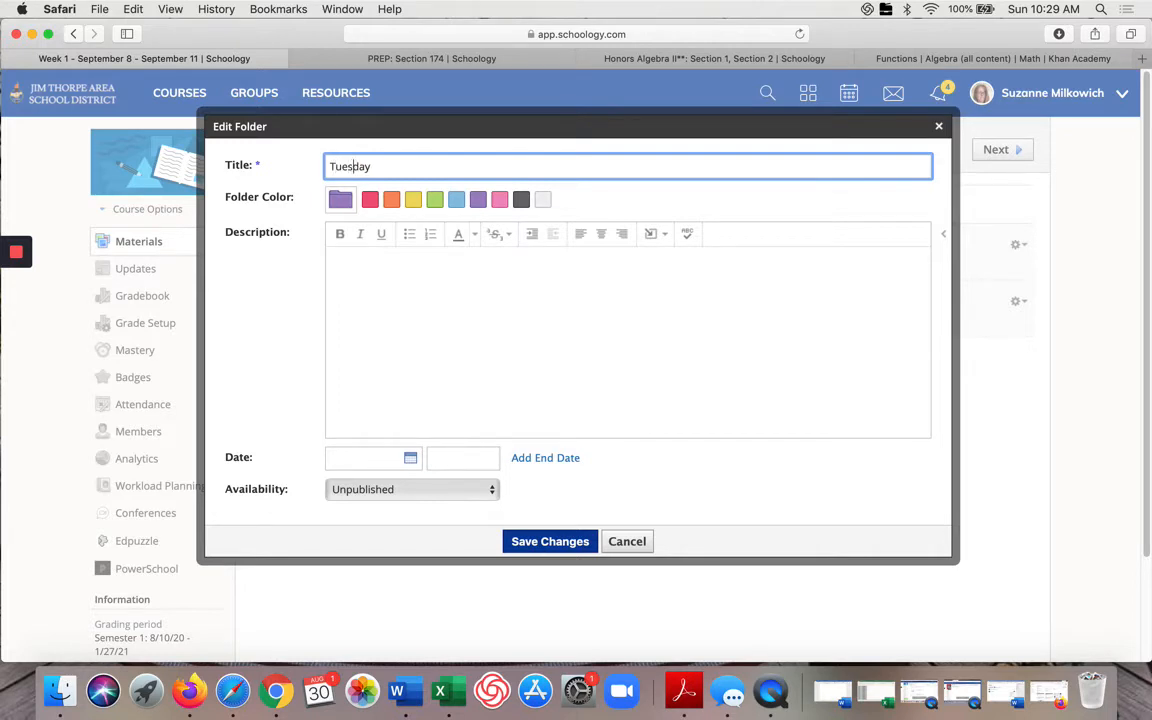
{"action": "left_click", "coordinate": [538, 546]}
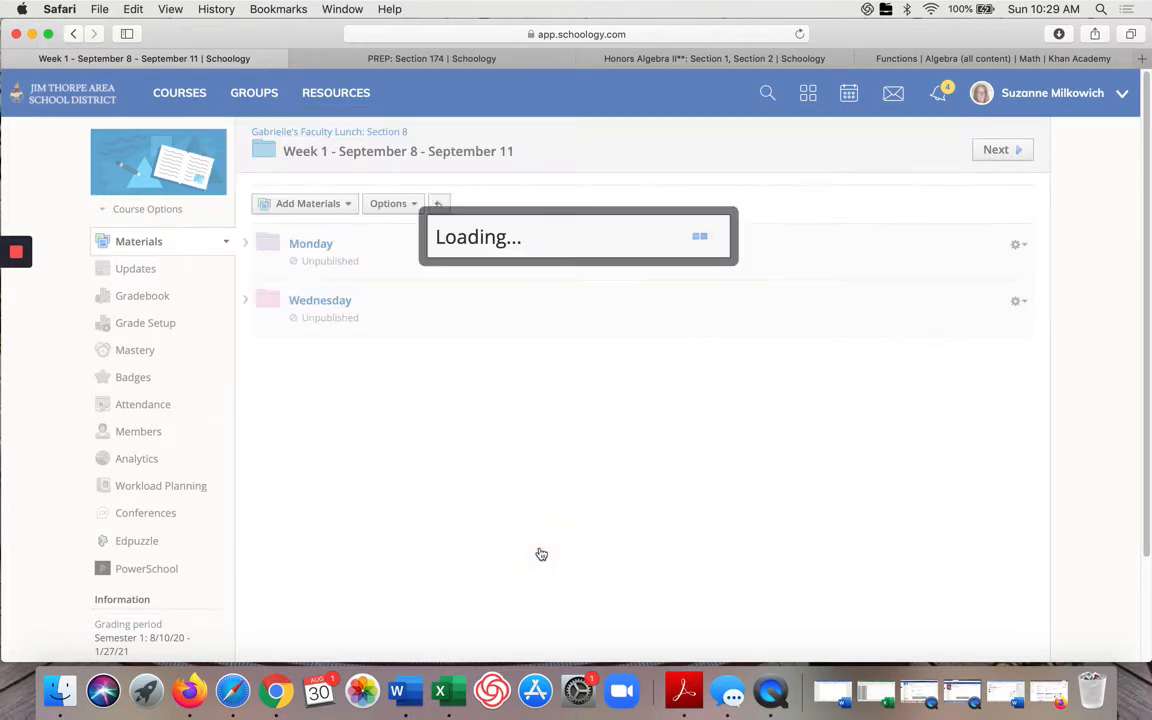
Step: Create a green subfolder named Thursday in the Week 1 folder
{"action": "left_click", "coordinate": [345, 234]}
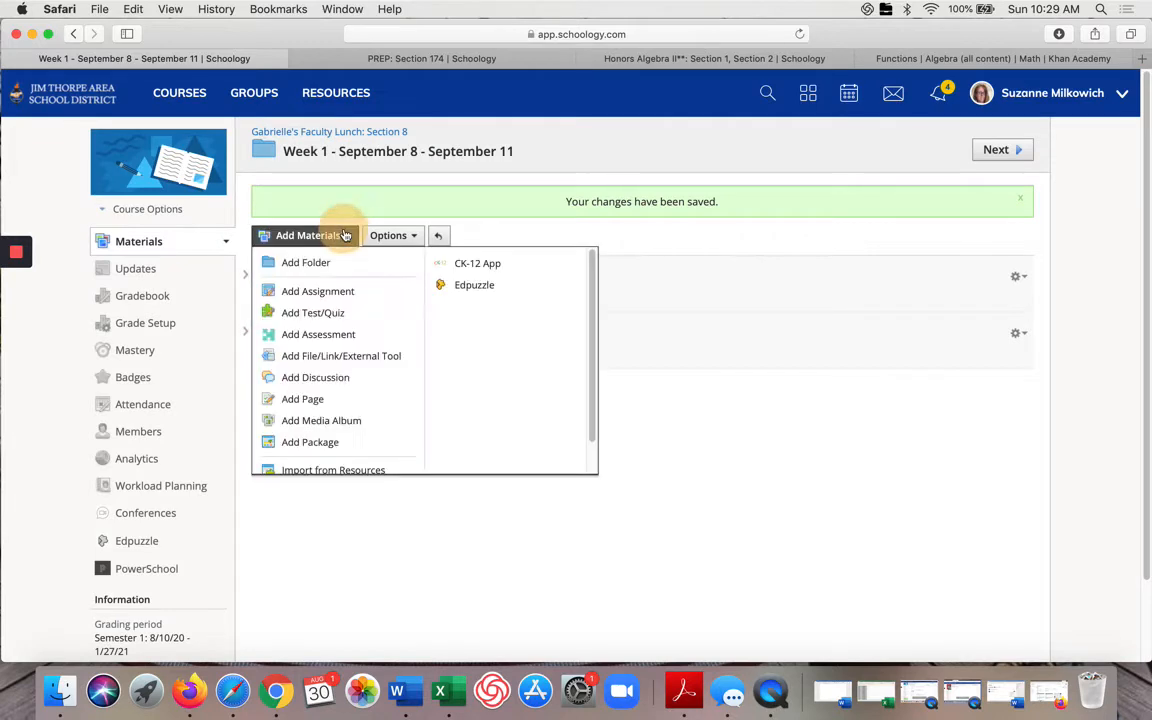
{"action": "left_click", "coordinate": [347, 268]}
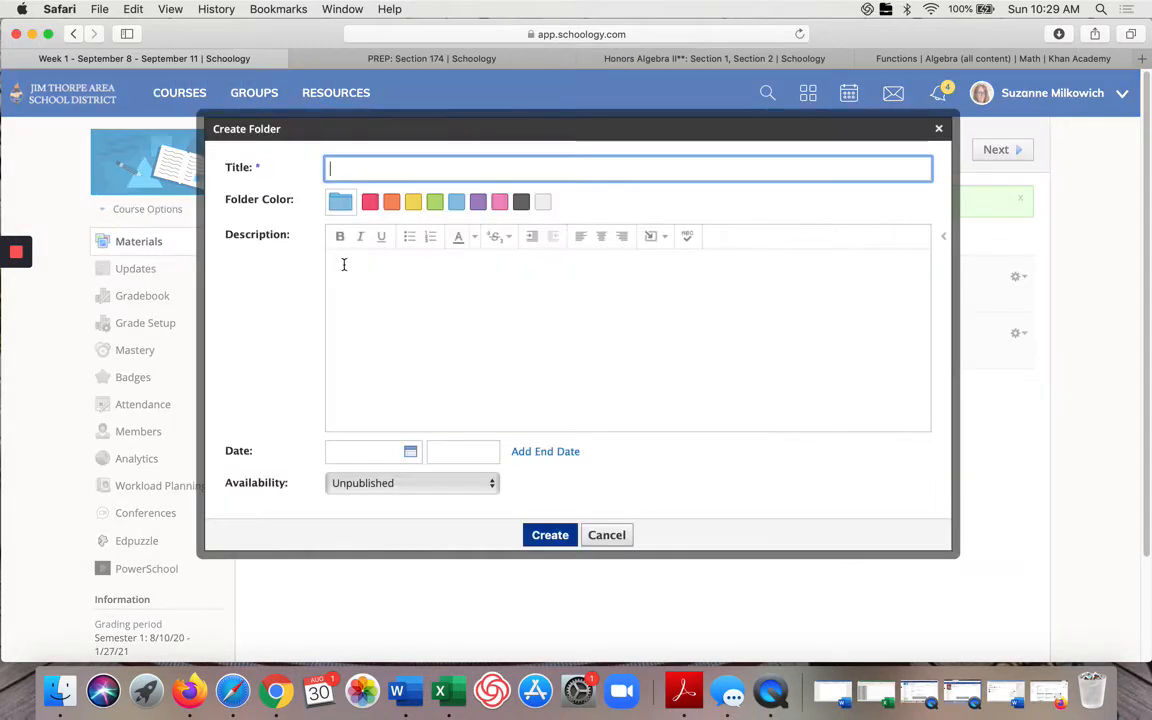
{"action": "left_click", "coordinate": [456, 202]}
{"action": "left_click", "coordinate": [497, 168]}
{"action": "type", "text": "Thursday"}
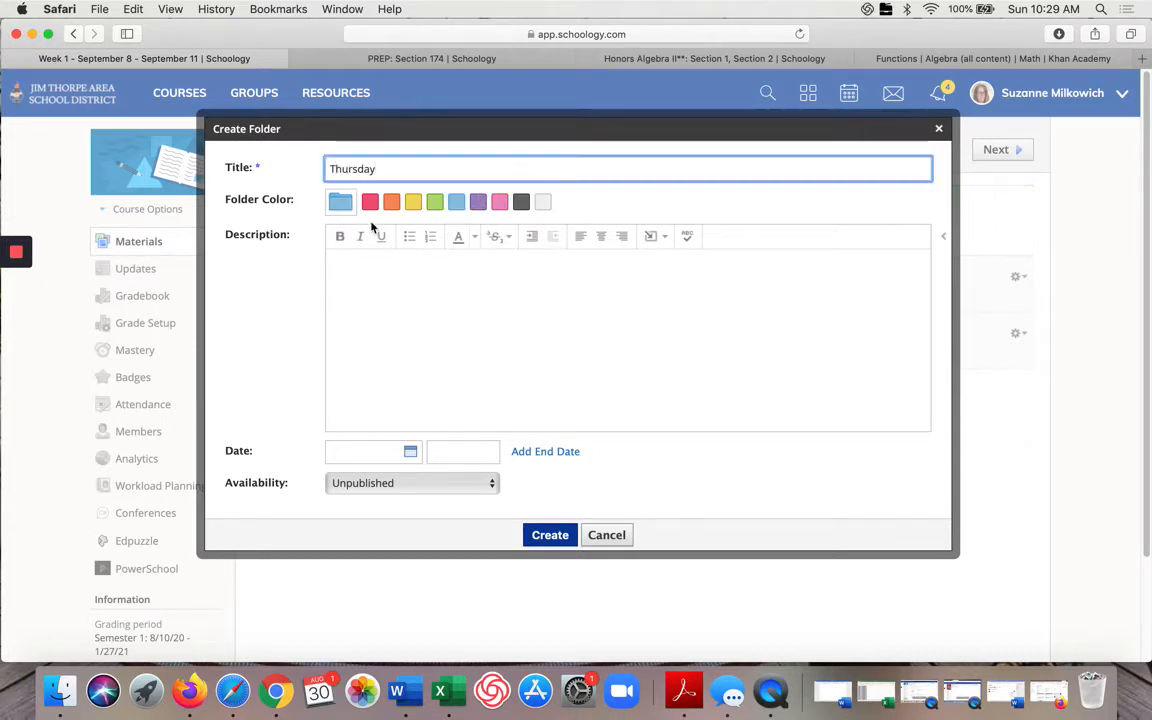
{"action": "left_click", "coordinate": [435, 202]}
{"action": "left_click", "coordinate": [563, 538]}
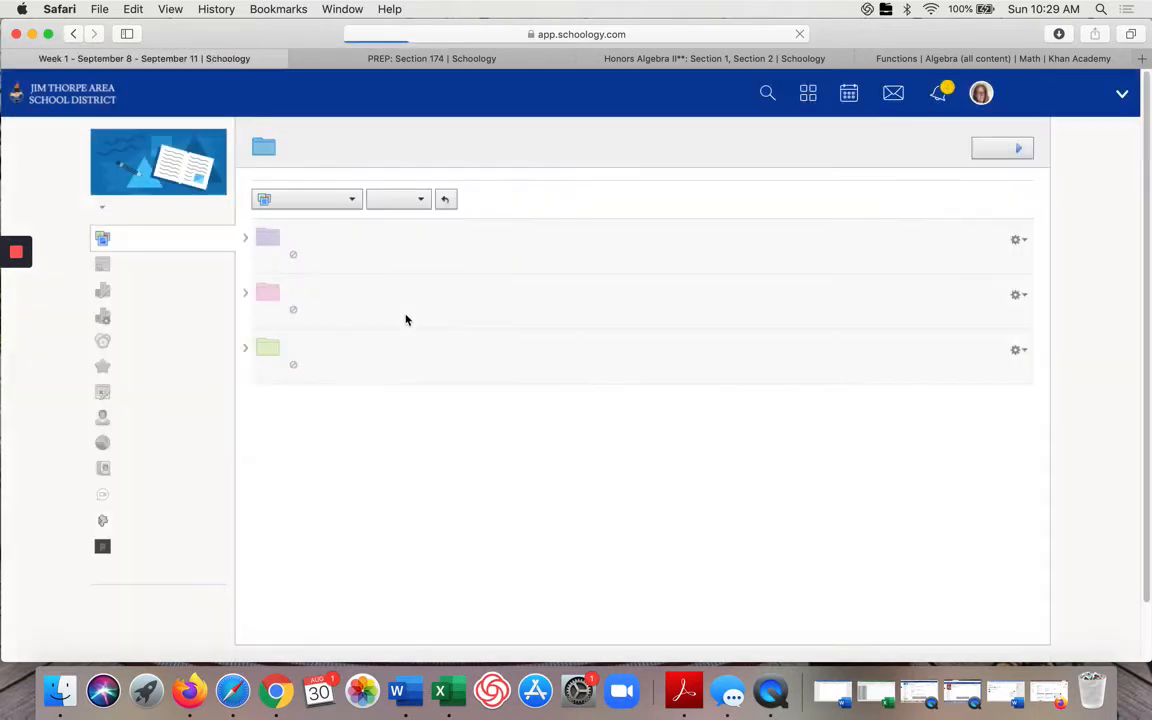
Step: Create an orange subfolder named Friday in the Week 1 folder
{"action": "left_click", "coordinate": [346, 207]}
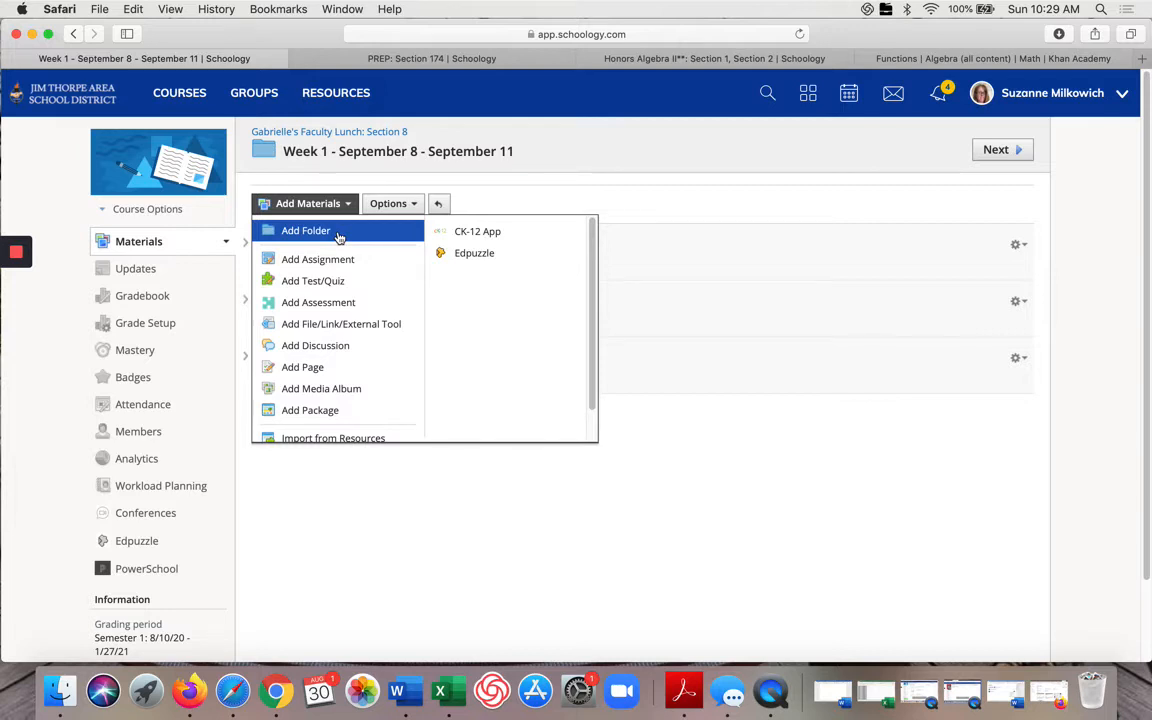
{"action": "left_click", "coordinate": [339, 234]}
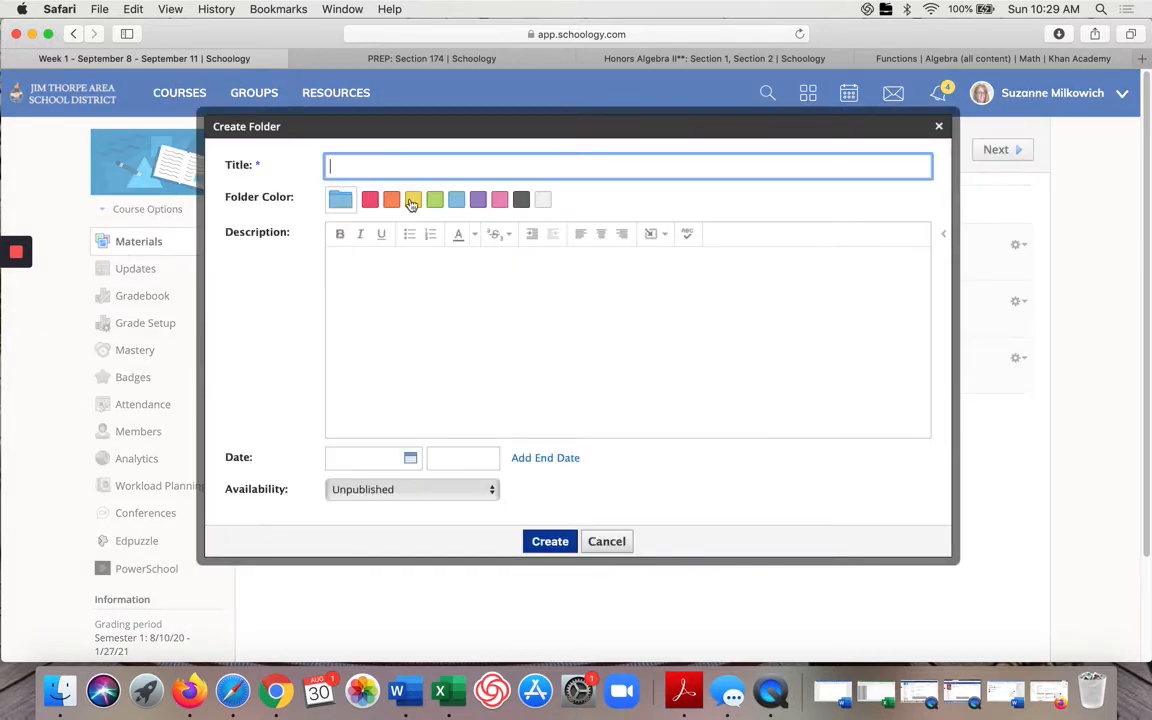
{"action": "left_click", "coordinate": [391, 200]}
{"action": "left_click", "coordinate": [393, 171]}
{"action": "type", "text": "Friday"}
{"action": "left_click", "coordinate": [549, 541]}
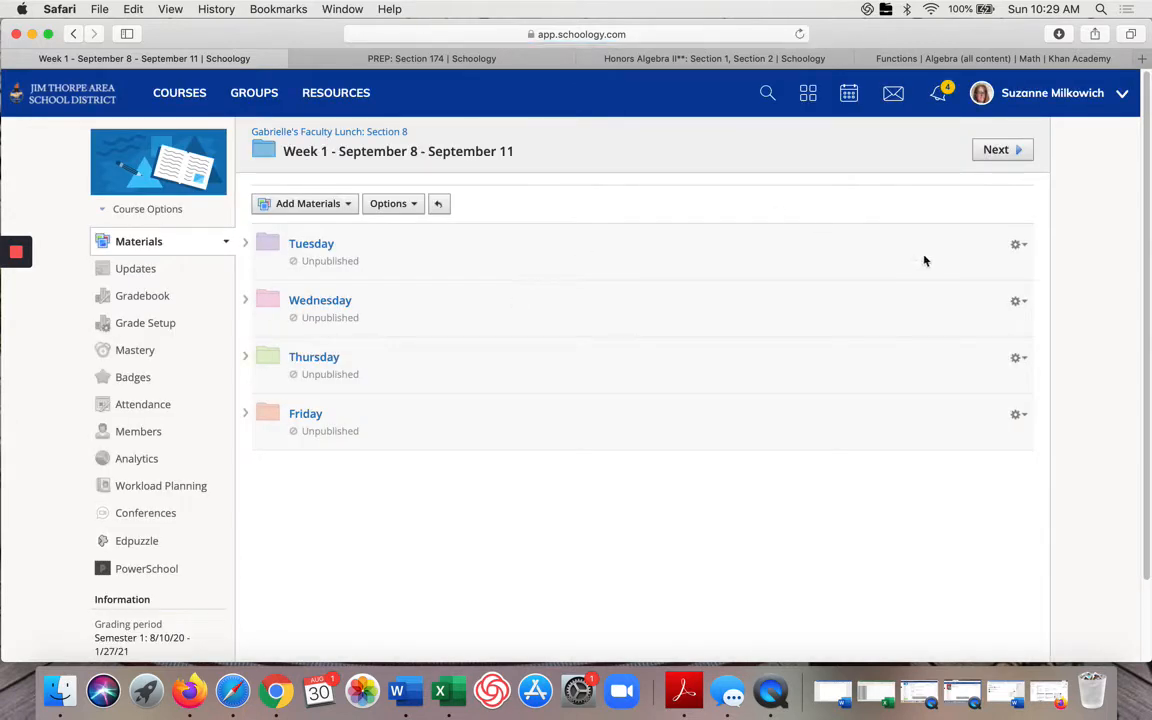
Step: Edit the Tuesday folder and set its date to September 8, 2020
{"action": "left_click", "coordinate": [1018, 247]}
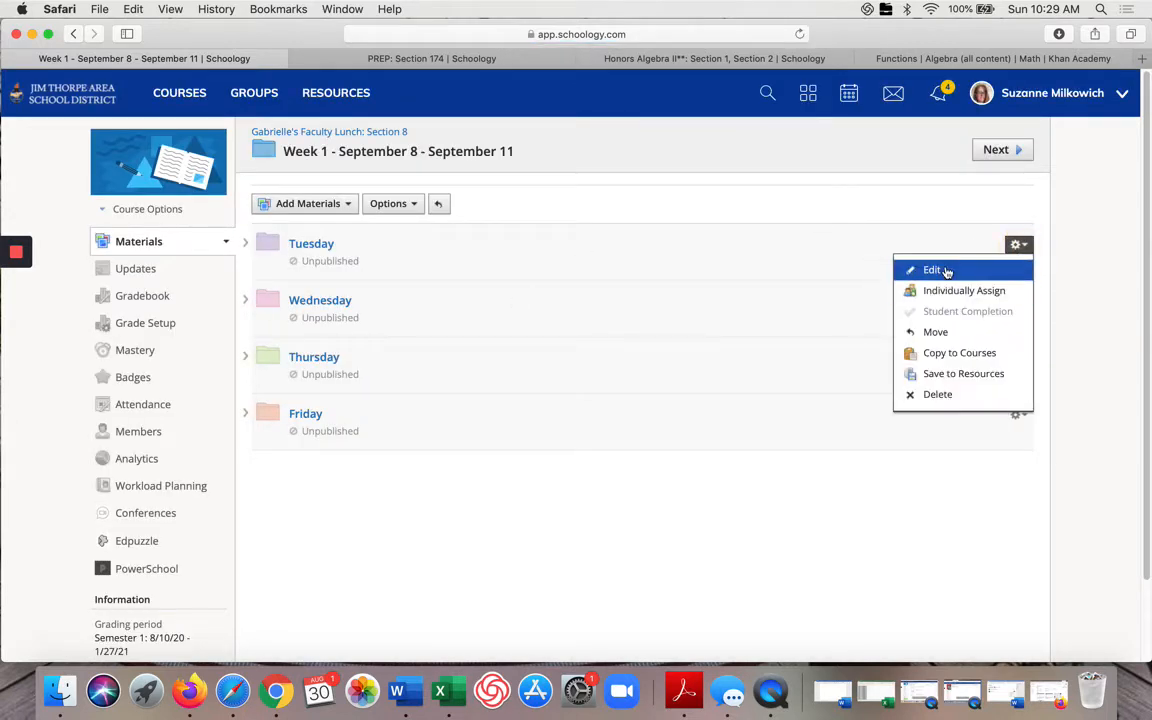
{"action": "left_click", "coordinate": [915, 269]}
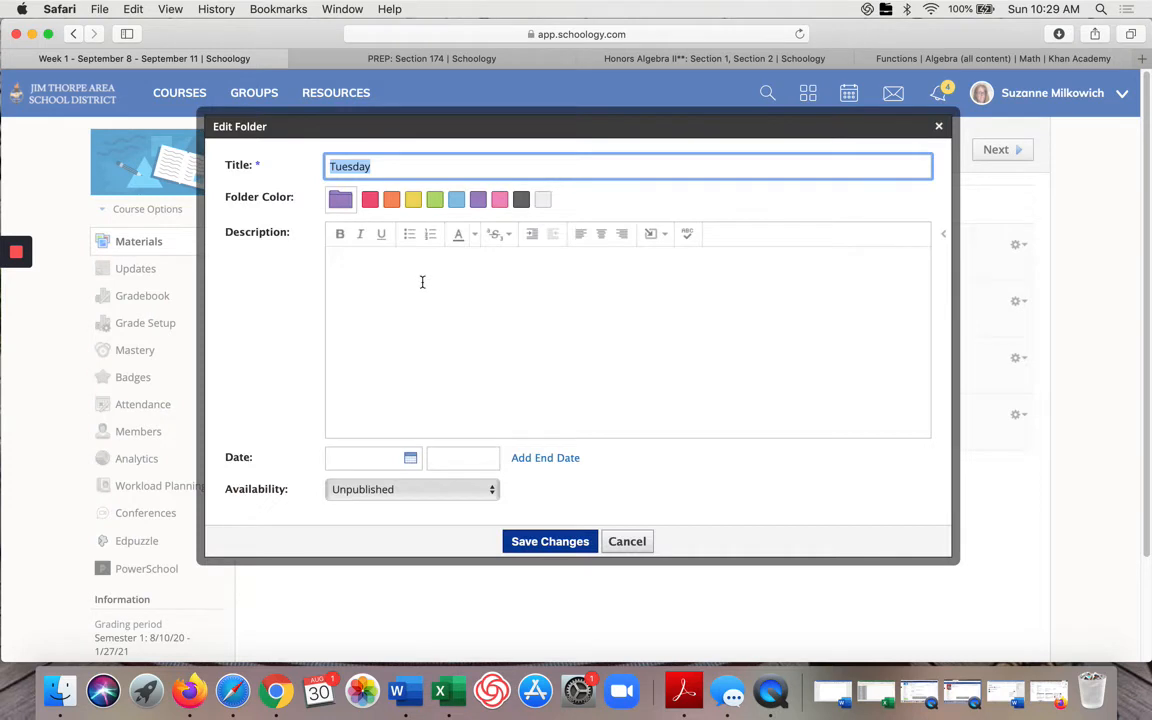
{"action": "left_click", "coordinate": [410, 458]}
{"action": "left_click", "coordinate": [528, 494]}
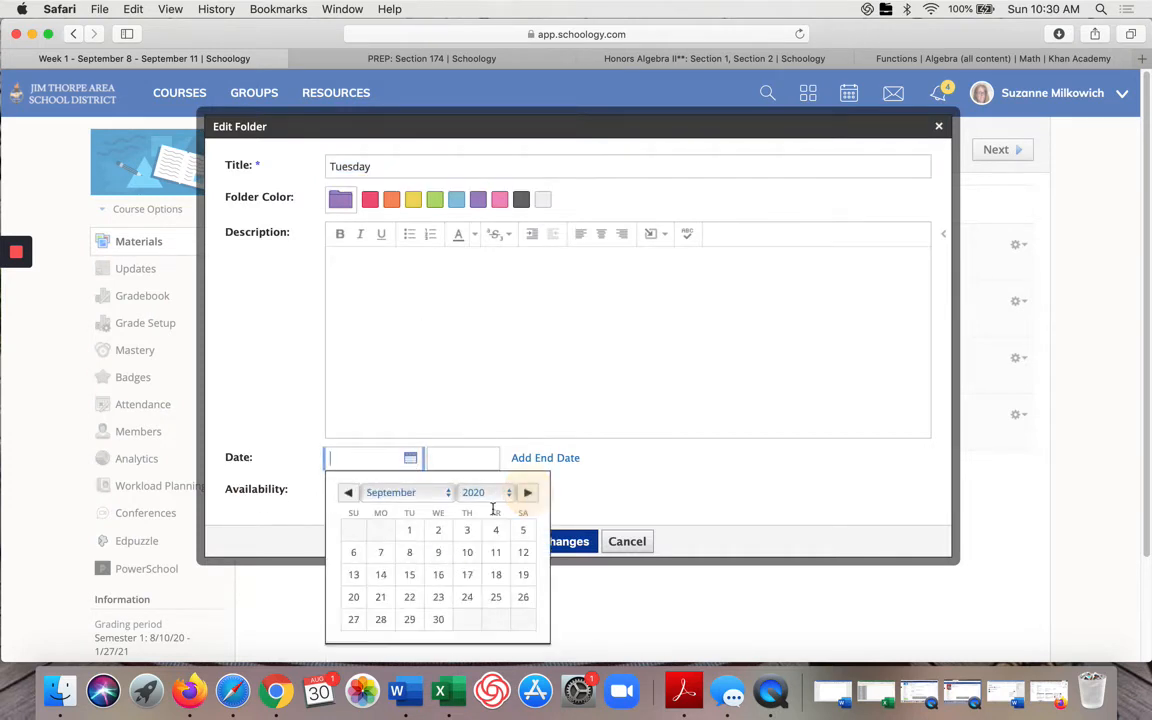
{"action": "left_click", "coordinate": [410, 551]}
{"action": "left_click", "coordinate": [546, 548]}
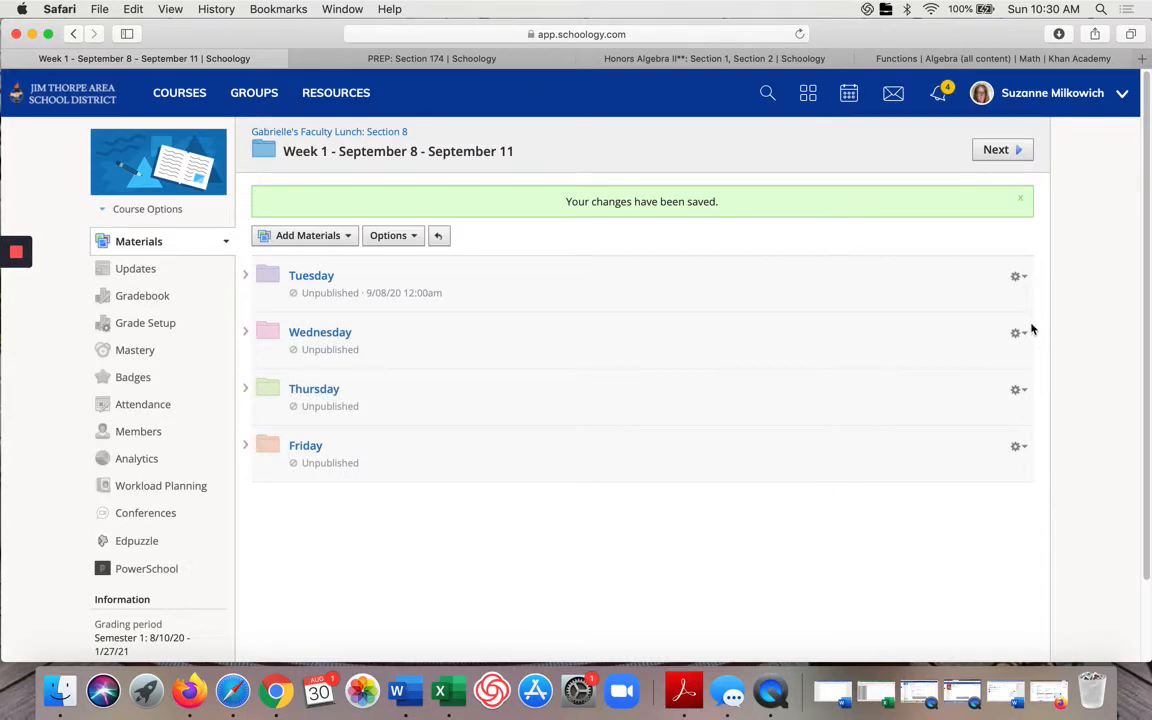
Step: Edit the Wednesday folder and set its date to September 9, 2020
{"action": "left_click", "coordinate": [1018, 334]}
{"action": "left_click", "coordinate": [982, 360]}
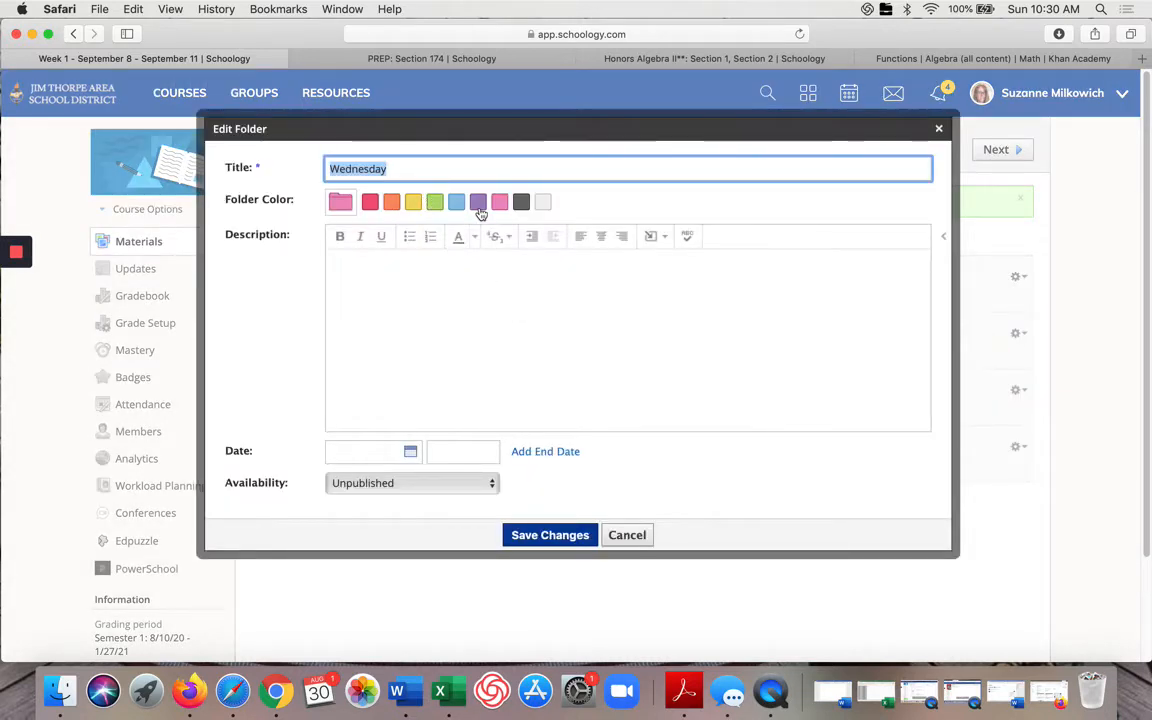
{"action": "left_click", "coordinate": [410, 451]}
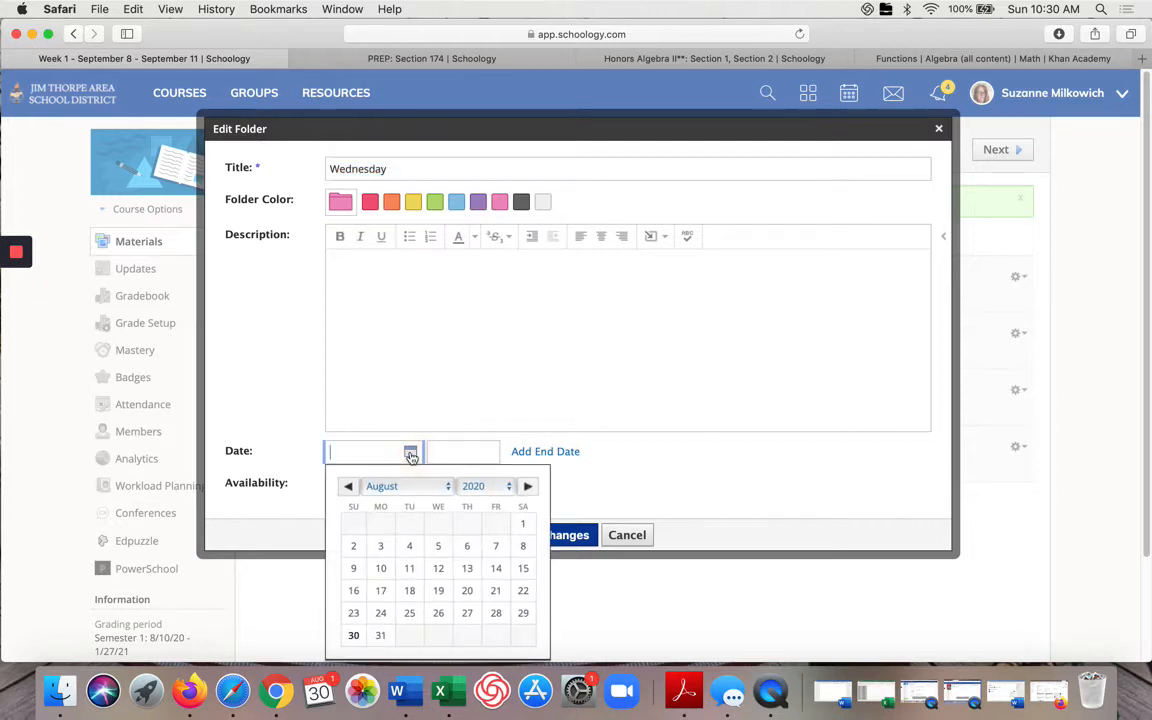
{"action": "left_click", "coordinate": [525, 486]}
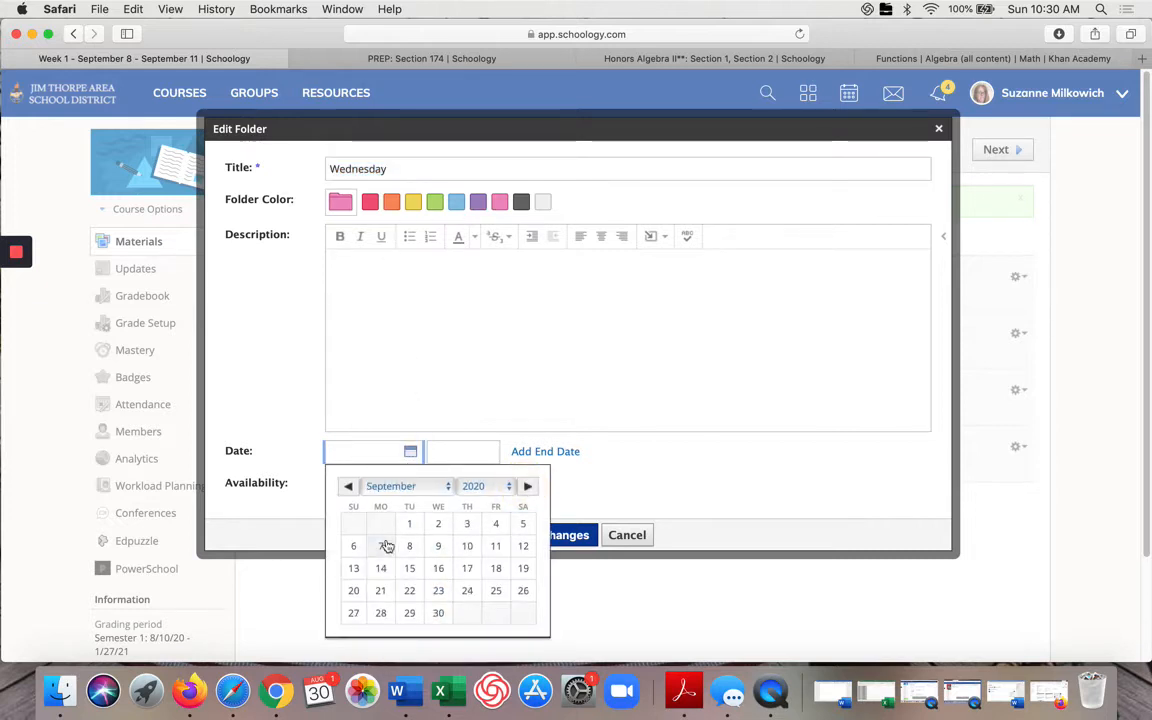
{"action": "left_click", "coordinate": [438, 546]}
{"action": "left_click", "coordinate": [552, 535]}
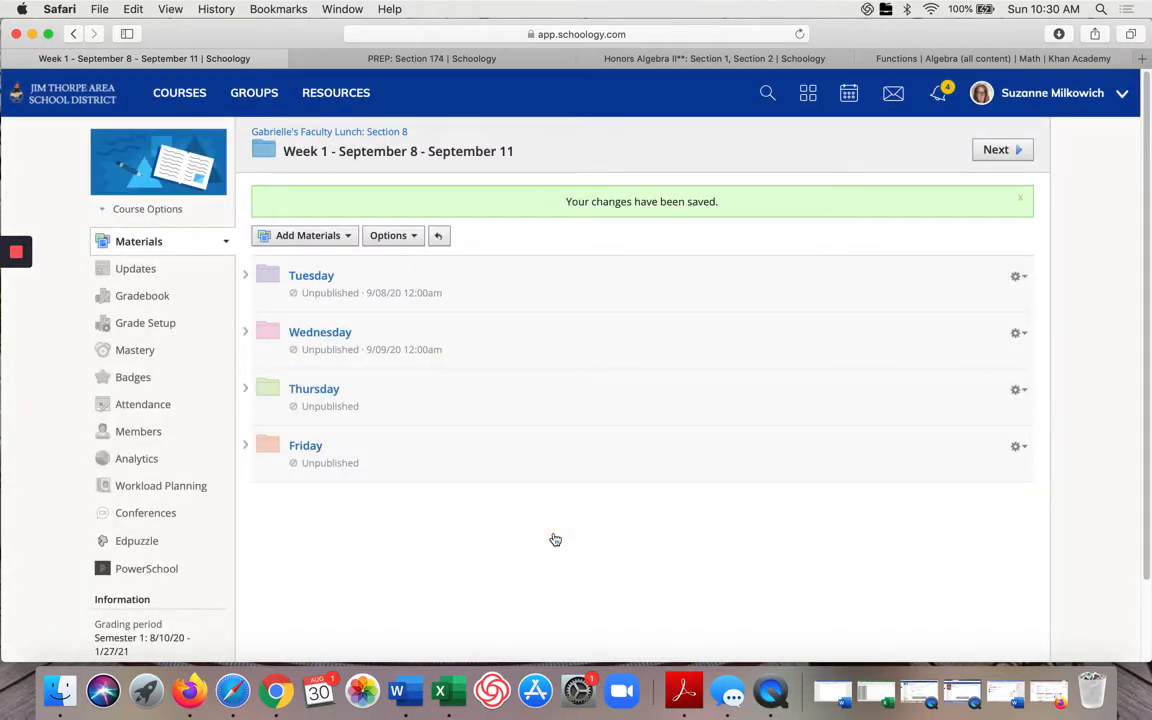
Step: Edit the Thursday folder and set its date to September 11, 2020
{"action": "left_click", "coordinate": [1019, 390]}
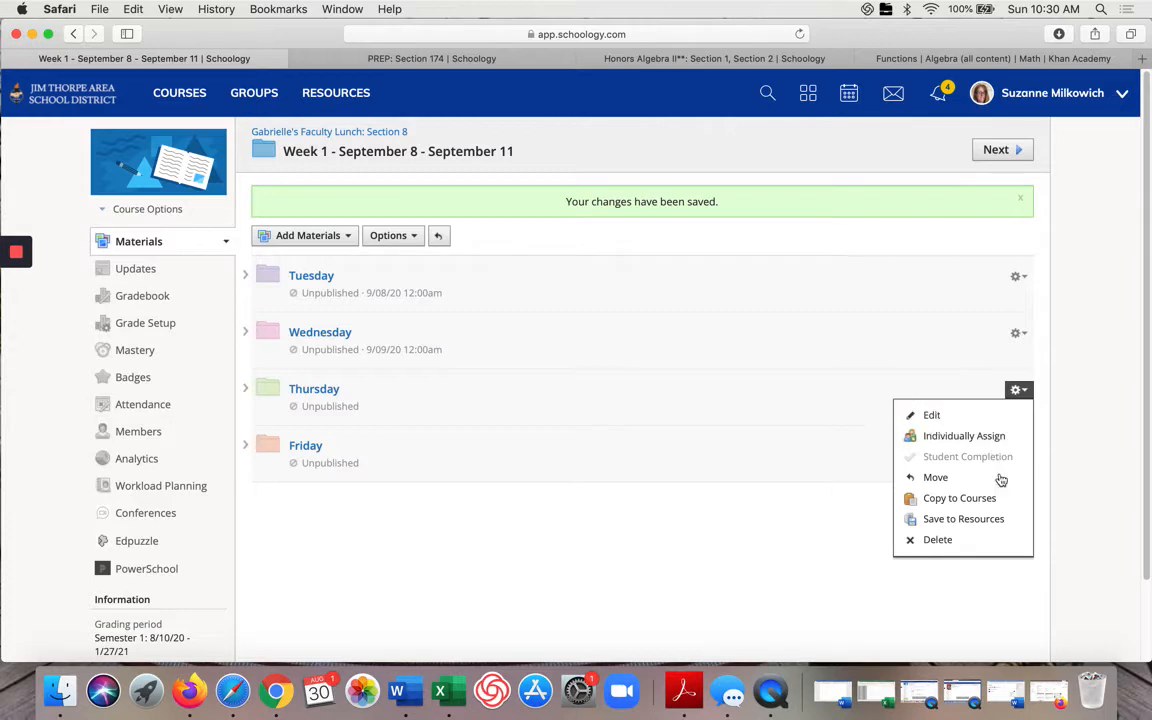
{"action": "left_click", "coordinate": [977, 418]}
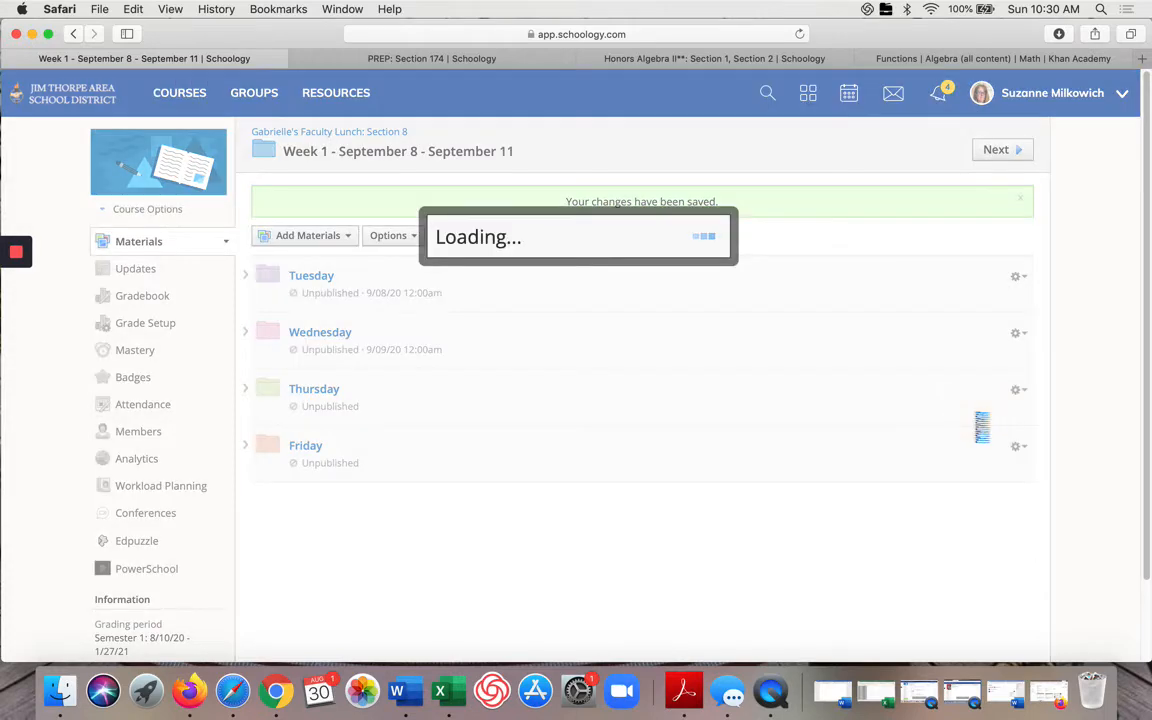
{"action": "left_click", "coordinate": [409, 455]}
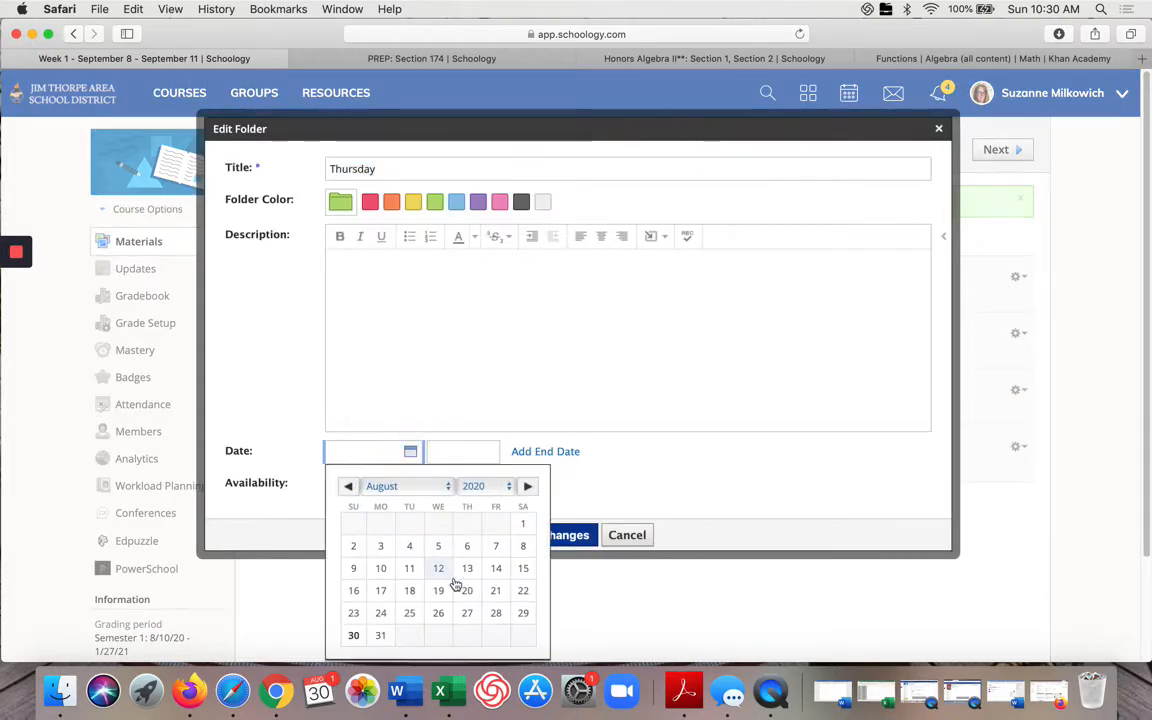
{"action": "left_click", "coordinate": [527, 487]}
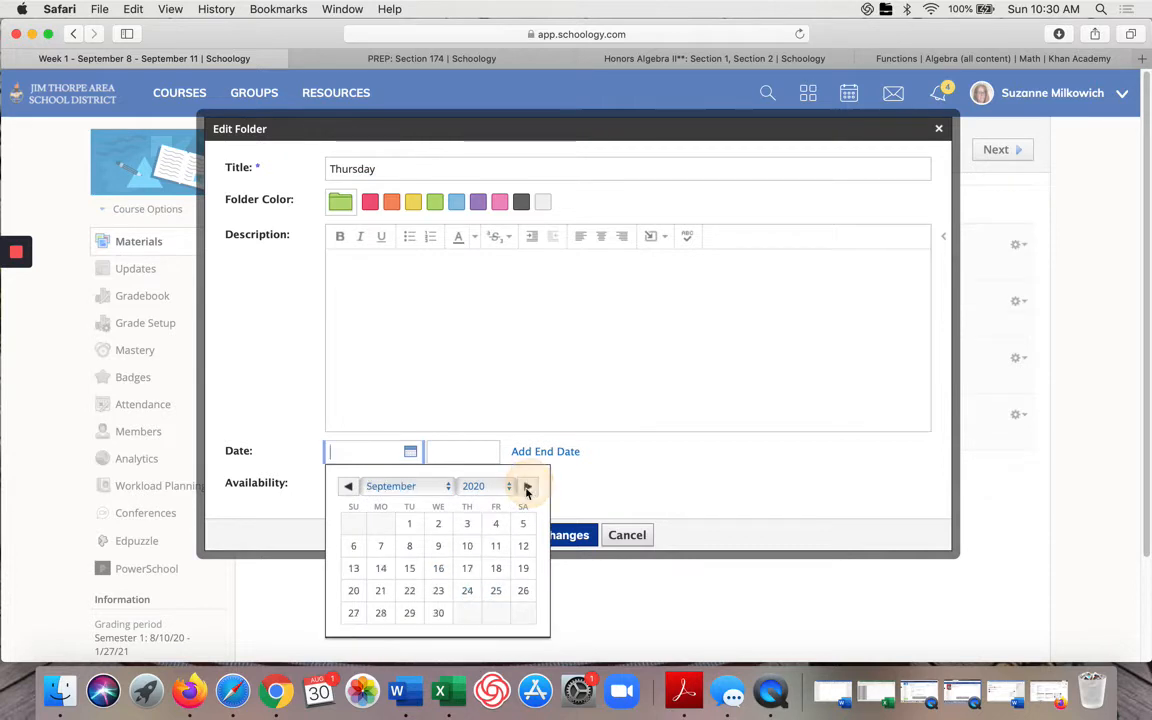
{"action": "left_click", "coordinate": [496, 546]}
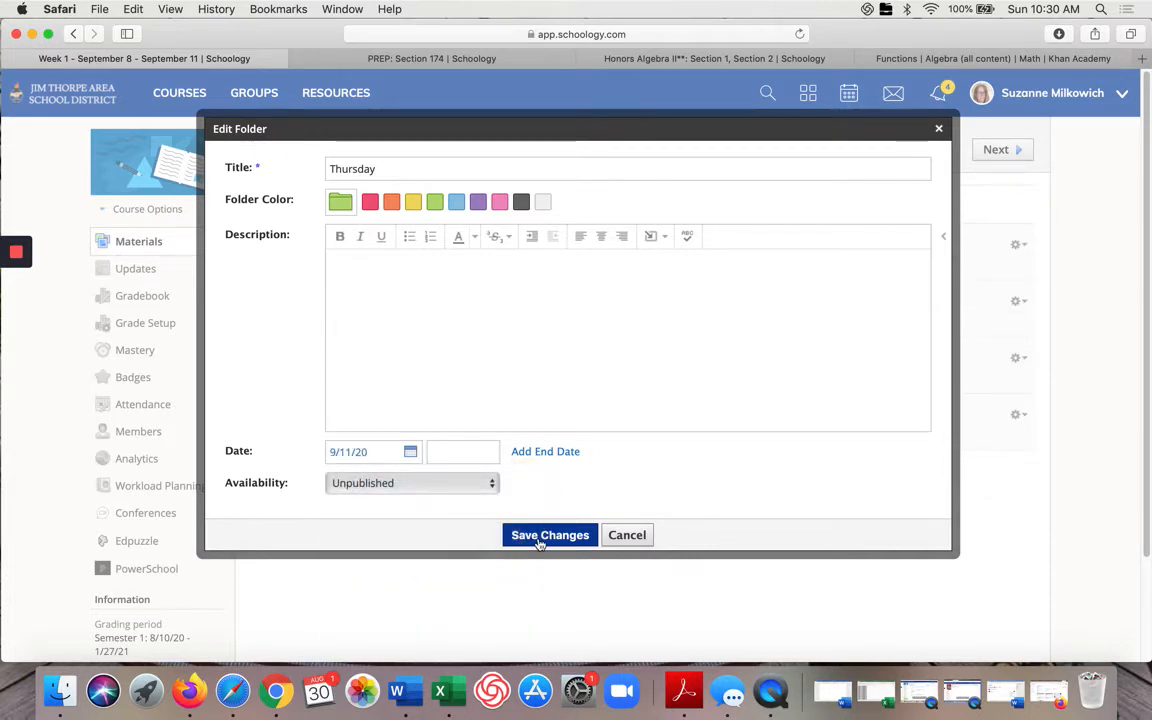
{"action": "left_click", "coordinate": [540, 537]}
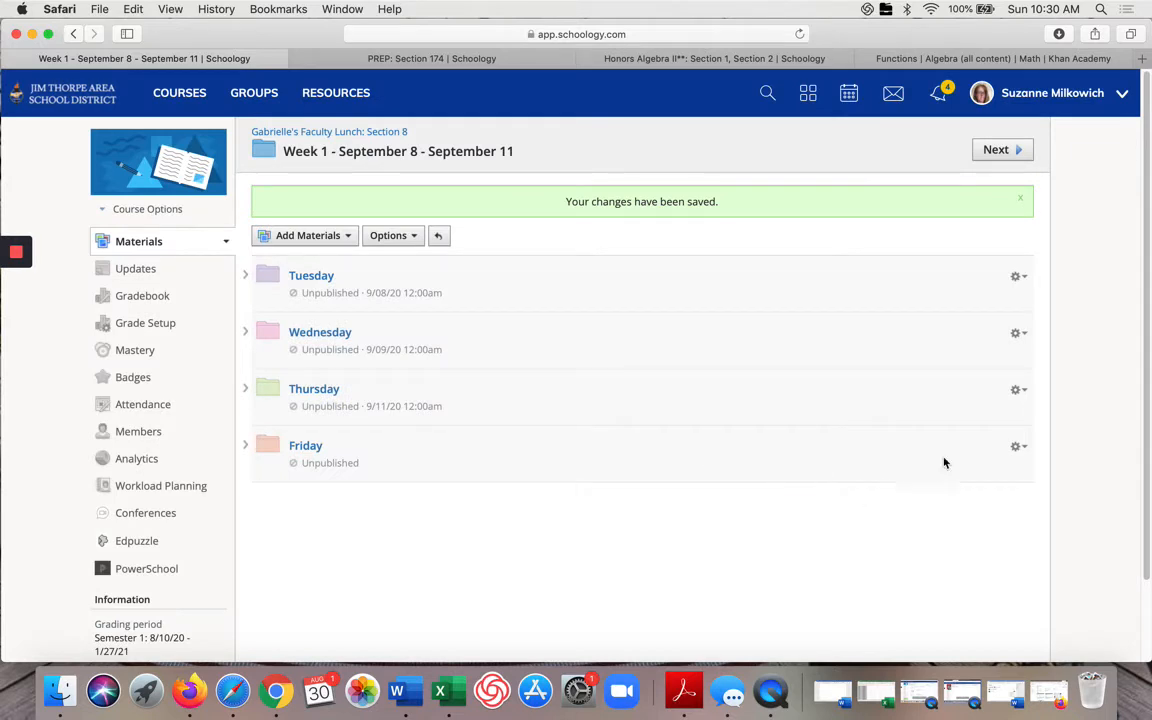
Step: Edit the Friday folder and set its date to September 11, 2020
{"action": "left_click", "coordinate": [1018, 447]}
{"action": "left_click", "coordinate": [972, 466]}
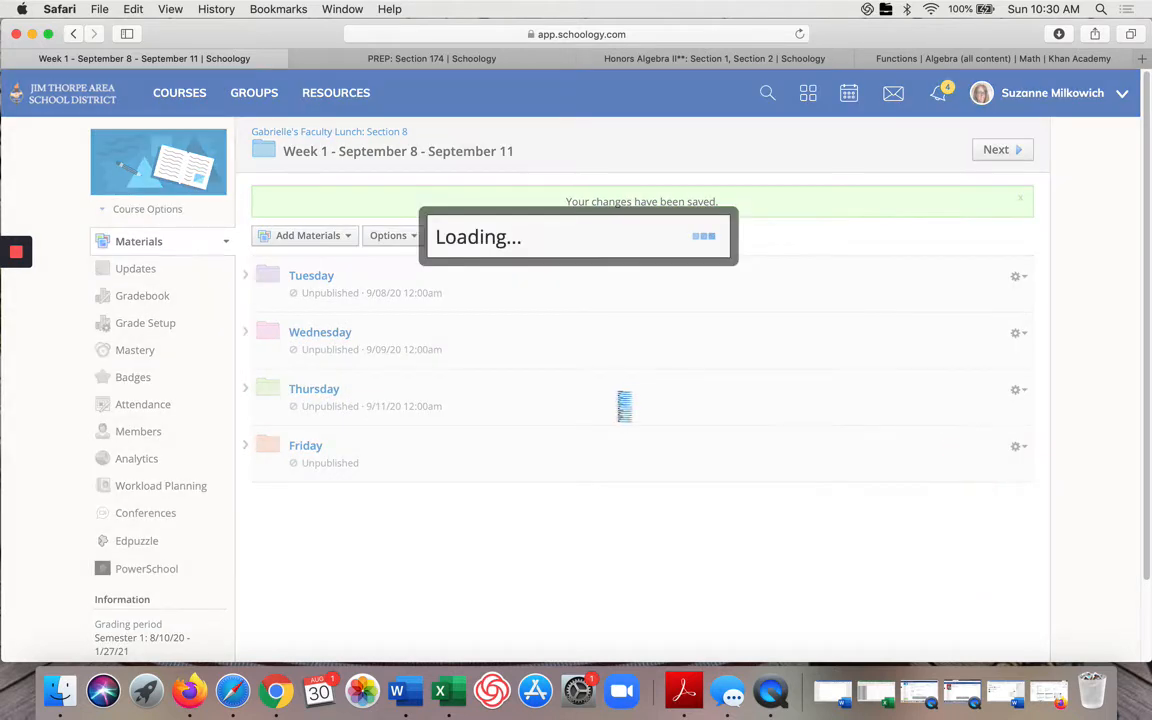
{"action": "left_click", "coordinate": [410, 451]}
{"action": "left_click", "coordinate": [437, 566]}
{"action": "left_click", "coordinate": [410, 451]}
{"action": "left_click", "coordinate": [527, 486]}
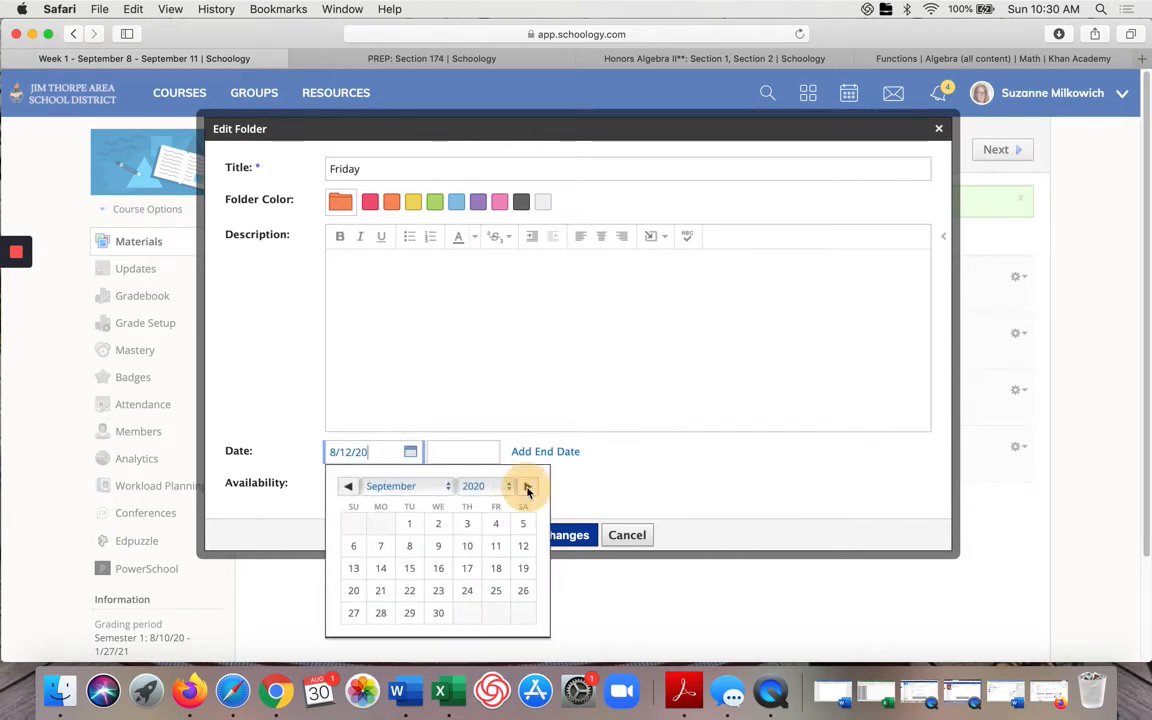
{"action": "left_click", "coordinate": [495, 546]}
{"action": "left_click", "coordinate": [543, 537]}
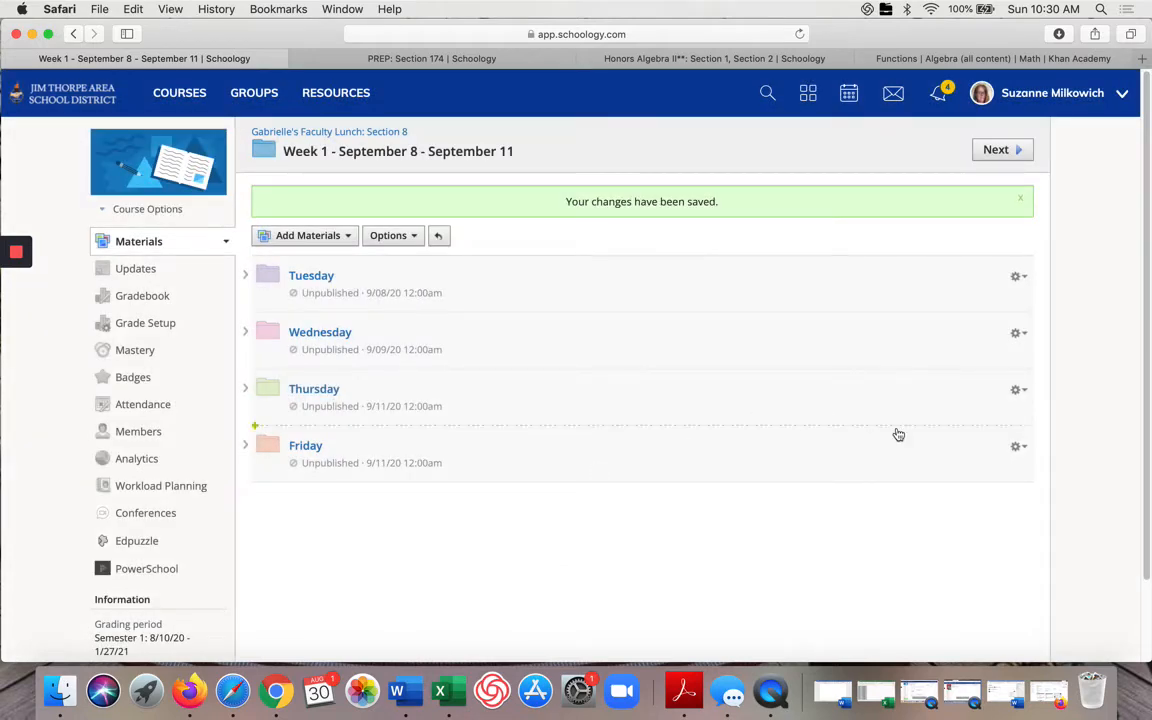
Step: Edit the Thursday folder and change its date to September 10, 2020
{"action": "left_click", "coordinate": [1016, 390]}
{"action": "left_click", "coordinate": [978, 413]}
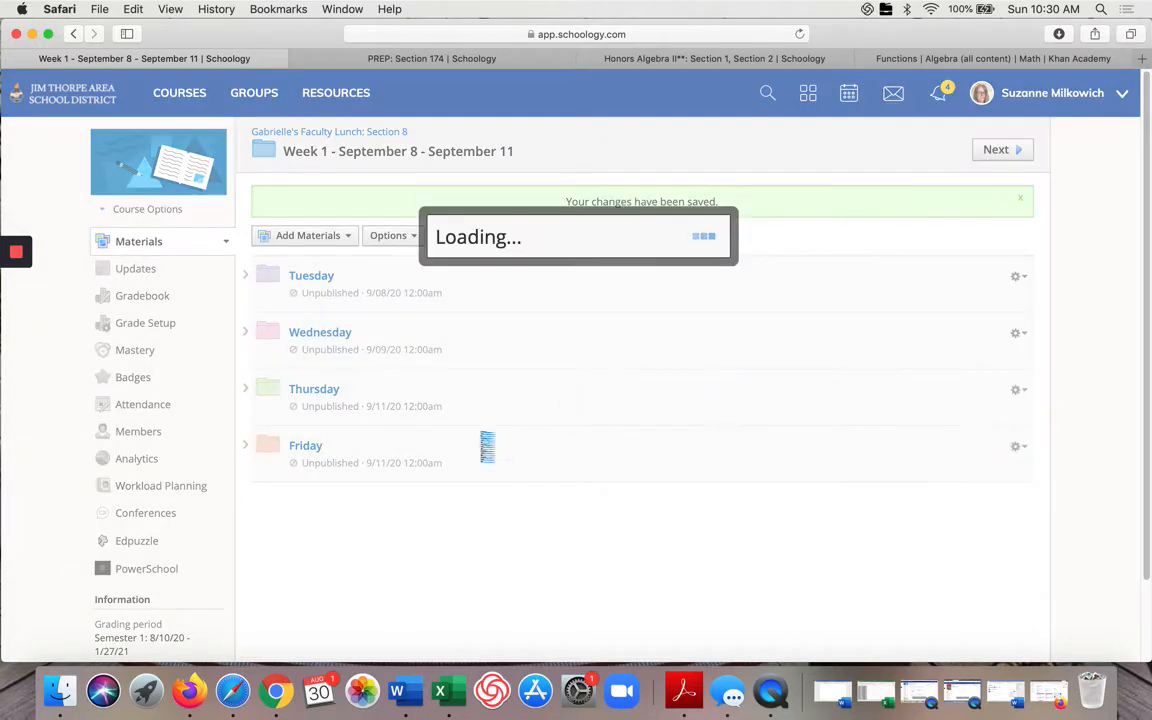
{"action": "left_click", "coordinate": [410, 452]}
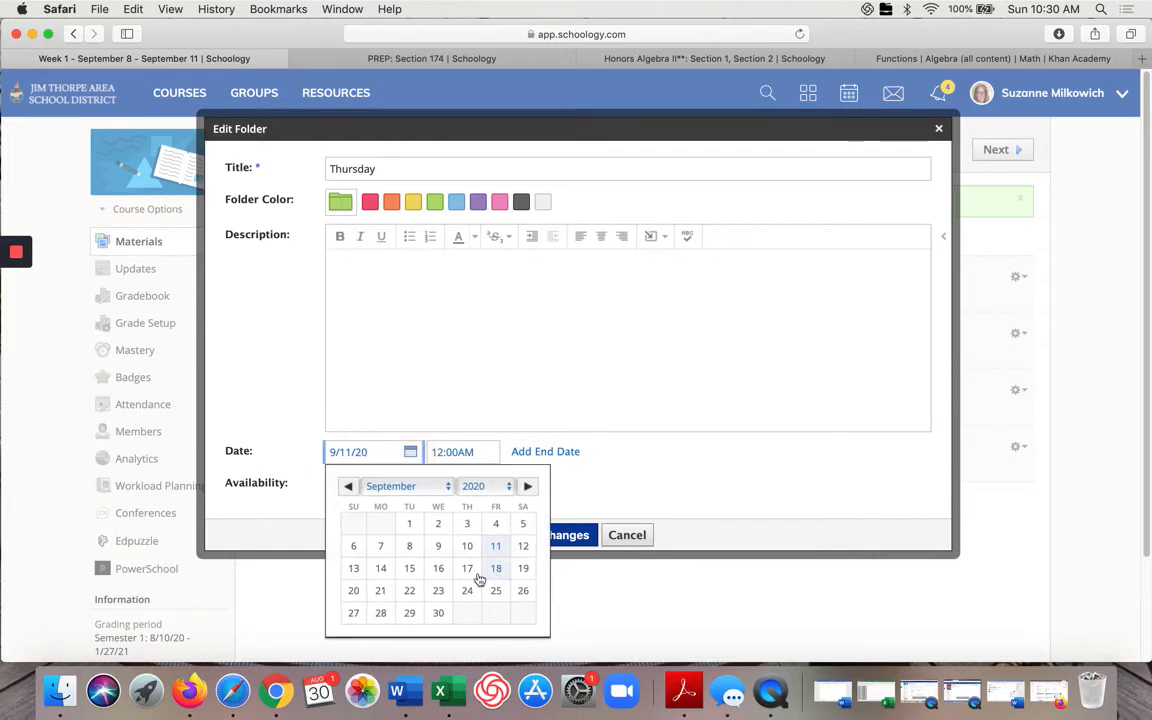
{"action": "left_click", "coordinate": [467, 545]}
{"action": "left_click", "coordinate": [548, 535]}
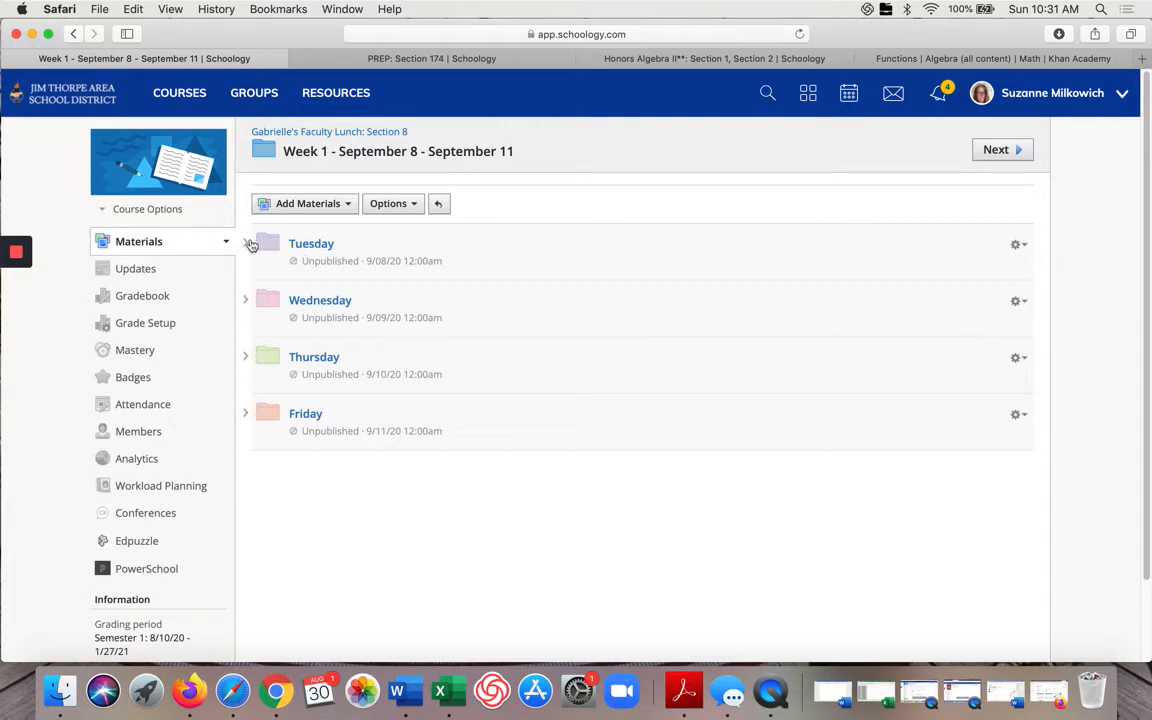
Step: Switch to the Honors Algebra II course and open the Unit 1 - Algebra 1 Review folder
{"action": "left_click", "coordinate": [367, 63]}
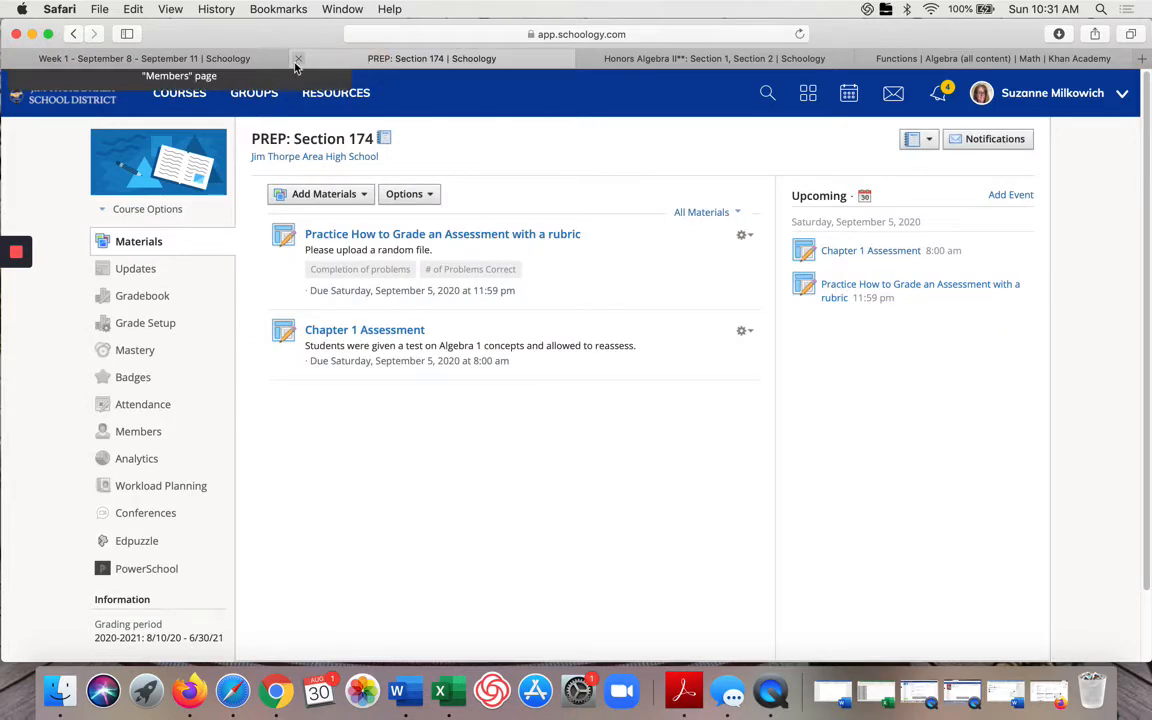
{"action": "left_click", "coordinate": [610, 60]}
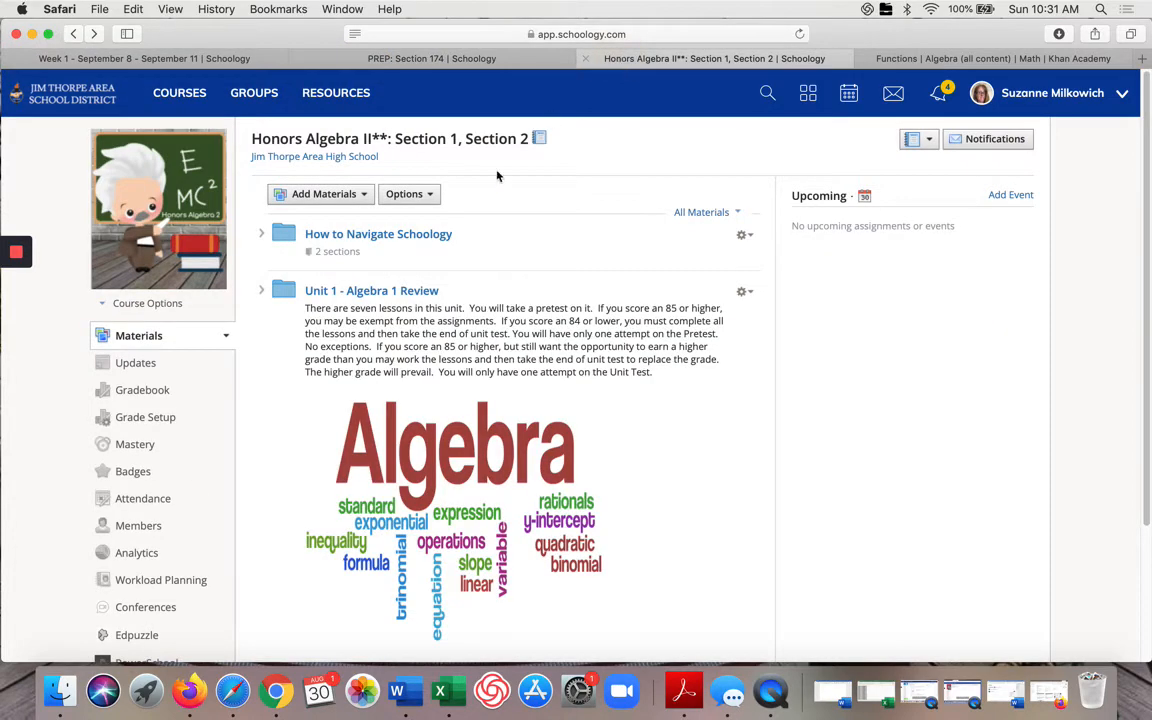
{"action": "scroll", "coordinate": [418, 346], "scroll_direction": "down", "scroll_amount": 3}
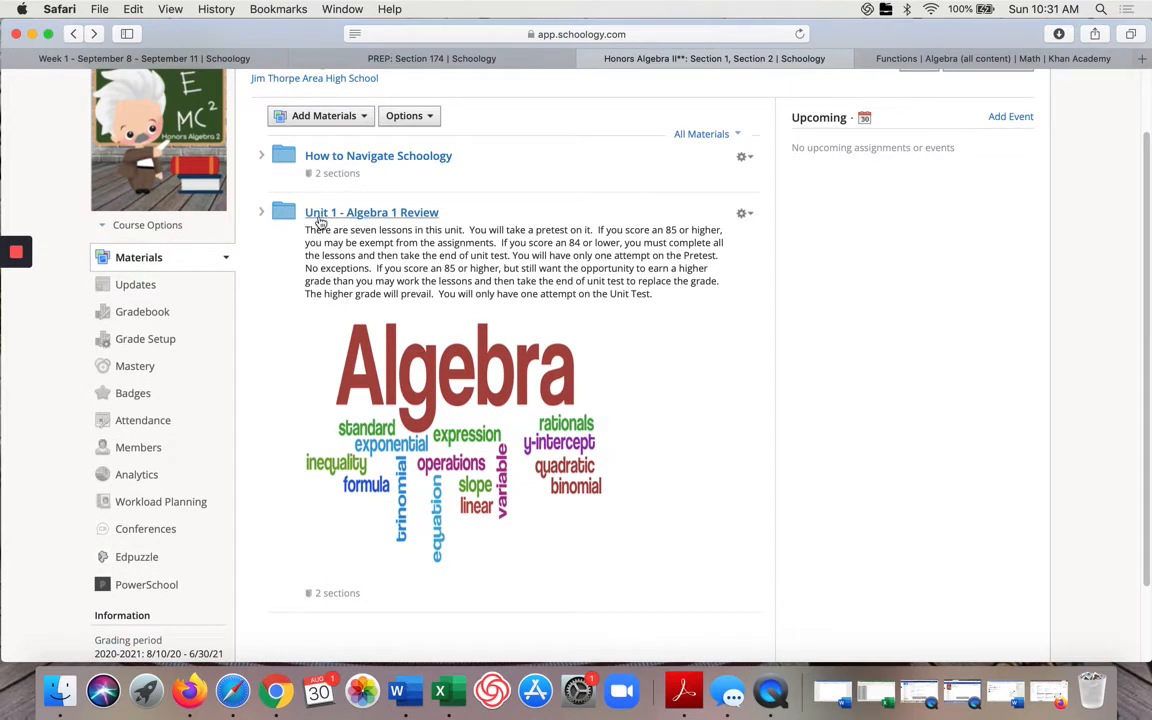
{"action": "left_click", "coordinate": [320, 214]}
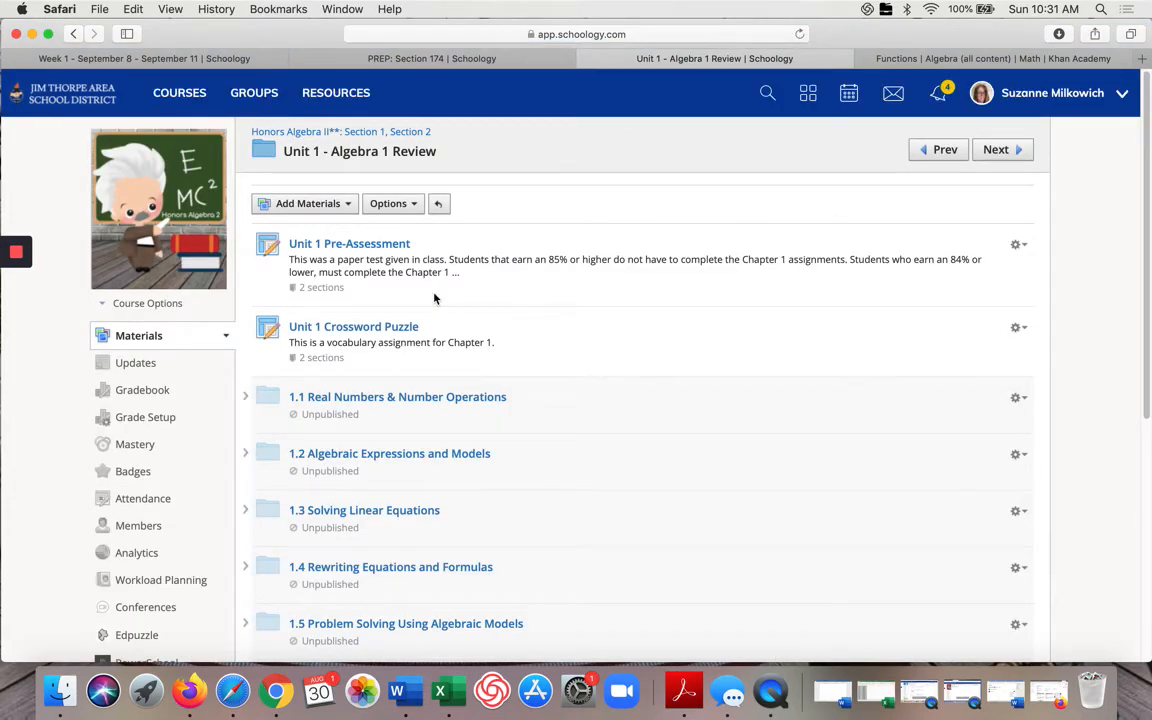
Step: Expand the 1.1, 1.2 and 1.3 lesson folders to examine their contents
{"action": "scroll", "coordinate": [425, 258], "scroll_direction": "down", "scroll_amount": 2}
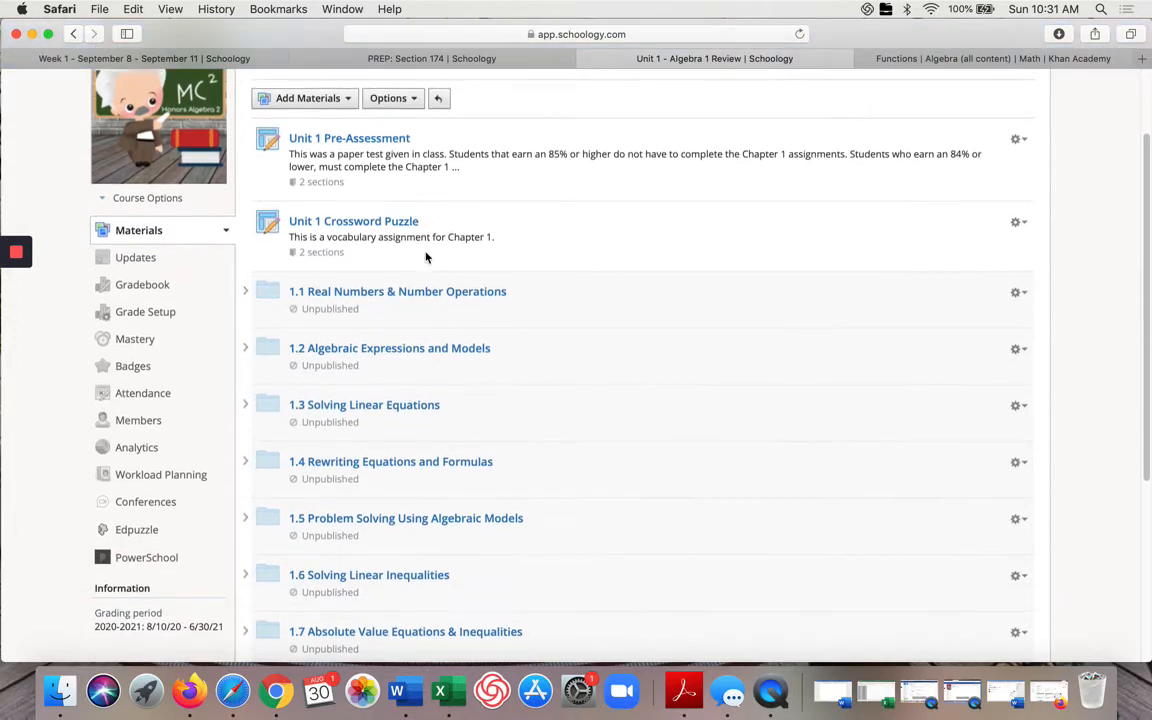
{"action": "scroll", "coordinate": [411, 221], "scroll_direction": "down", "scroll_amount": 2}
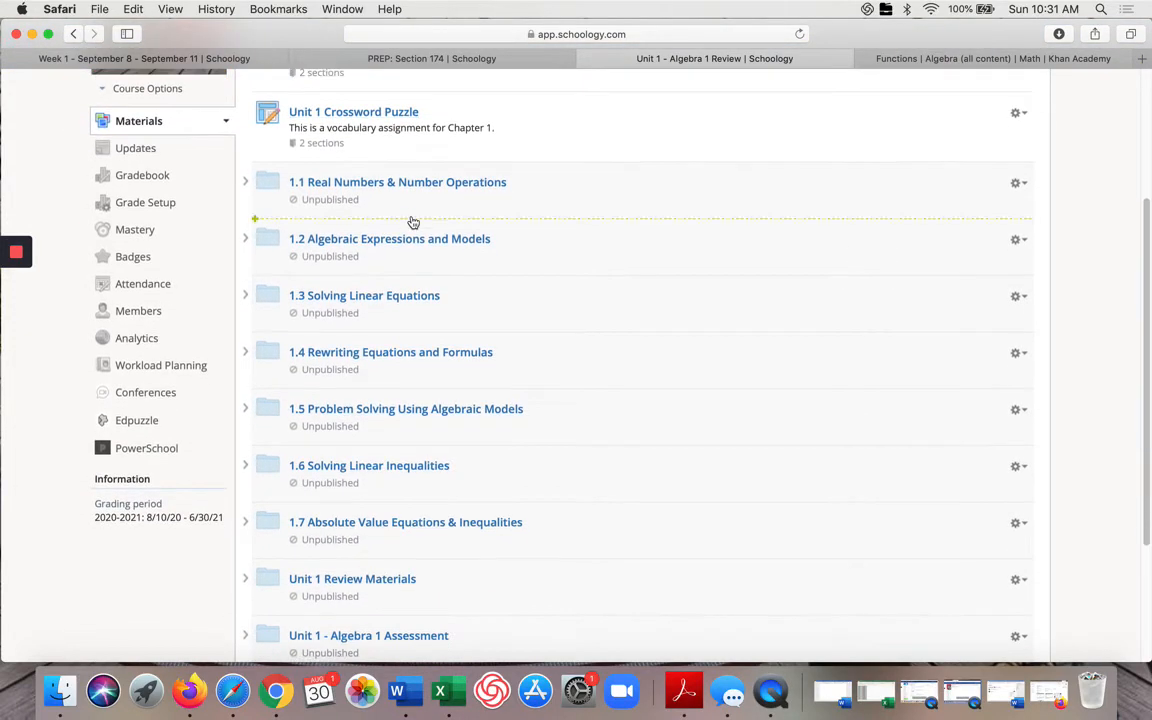
{"action": "left_click", "coordinate": [245, 182]}
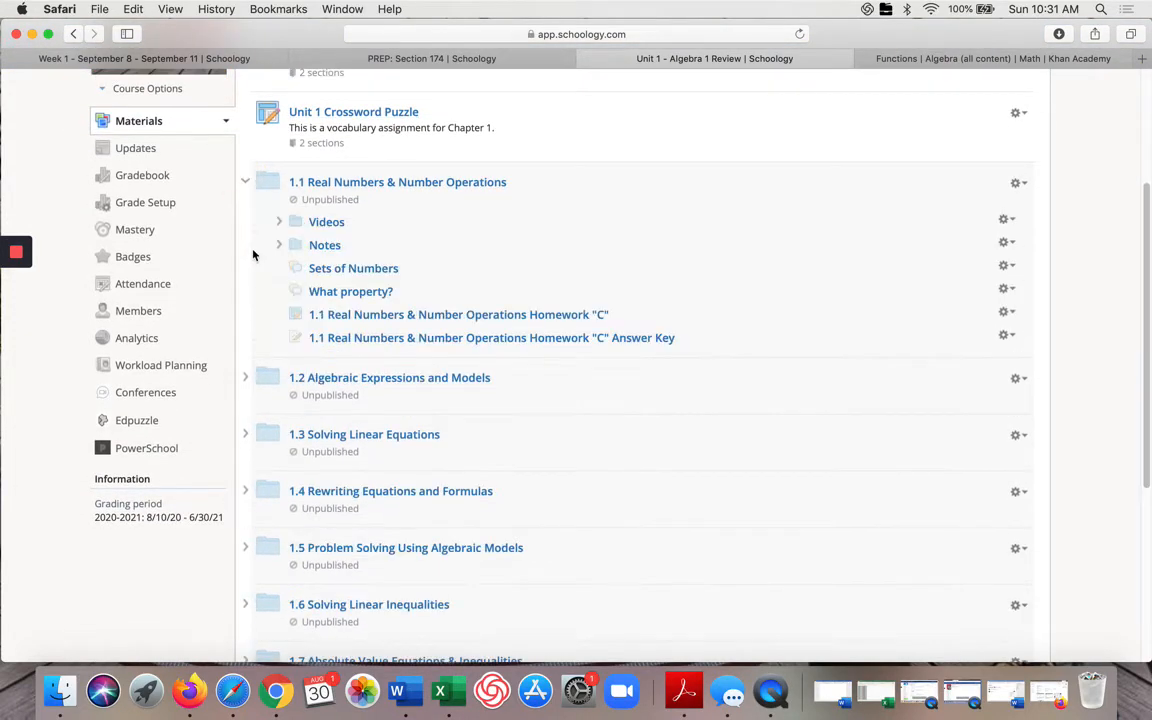
{"action": "left_click", "coordinate": [245, 378]}
{"action": "scroll", "coordinate": [365, 357], "scroll_direction": "down", "scroll_amount": 2}
{"action": "scroll", "coordinate": [365, 357], "scroll_direction": "up", "scroll_amount": 2}
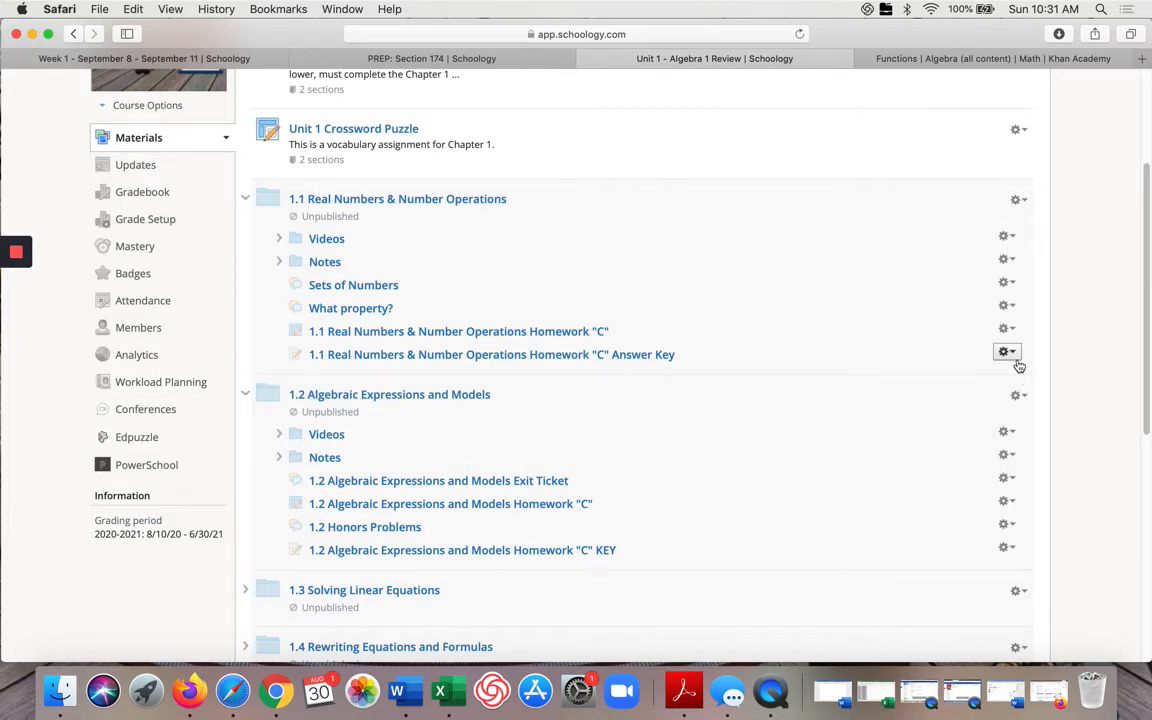
{"action": "scroll", "coordinate": [642, 399], "scroll_direction": "down", "scroll_amount": 5}
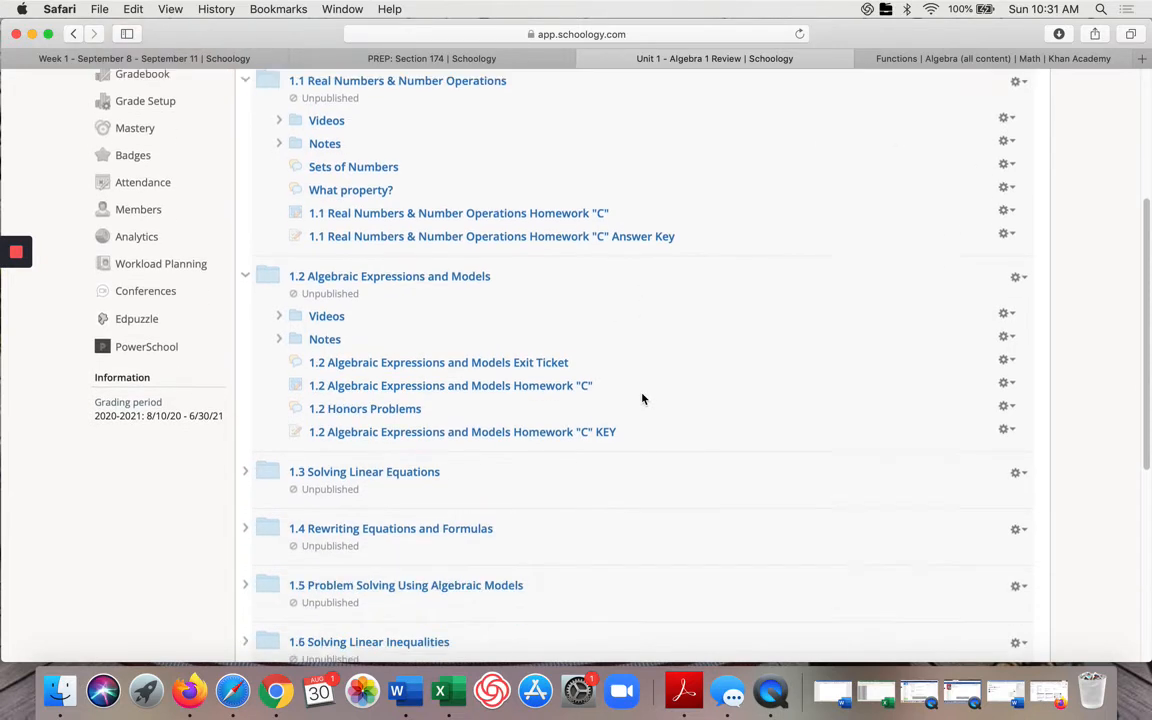
{"action": "left_click", "coordinate": [245, 380]}
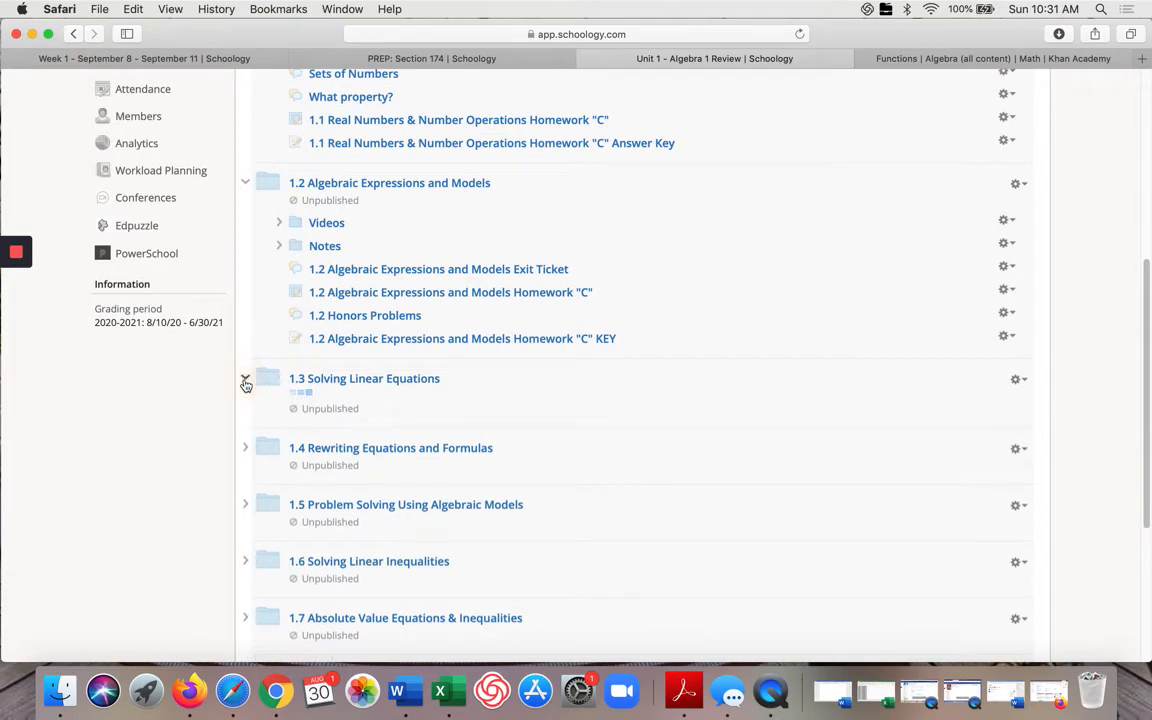
{"action": "left_click_drag", "start_coordinate": [245, 385], "coordinate": [363, 480]}
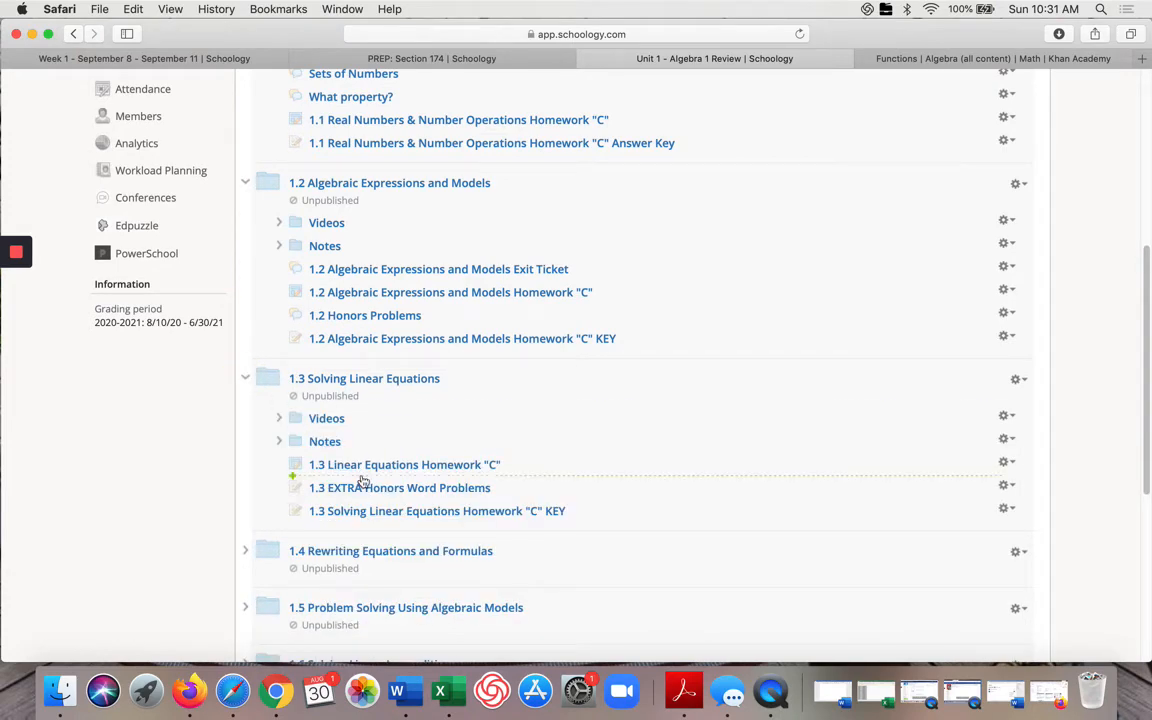
{"action": "left_click_drag", "start_coordinate": [363, 480], "coordinate": [363, 480]}
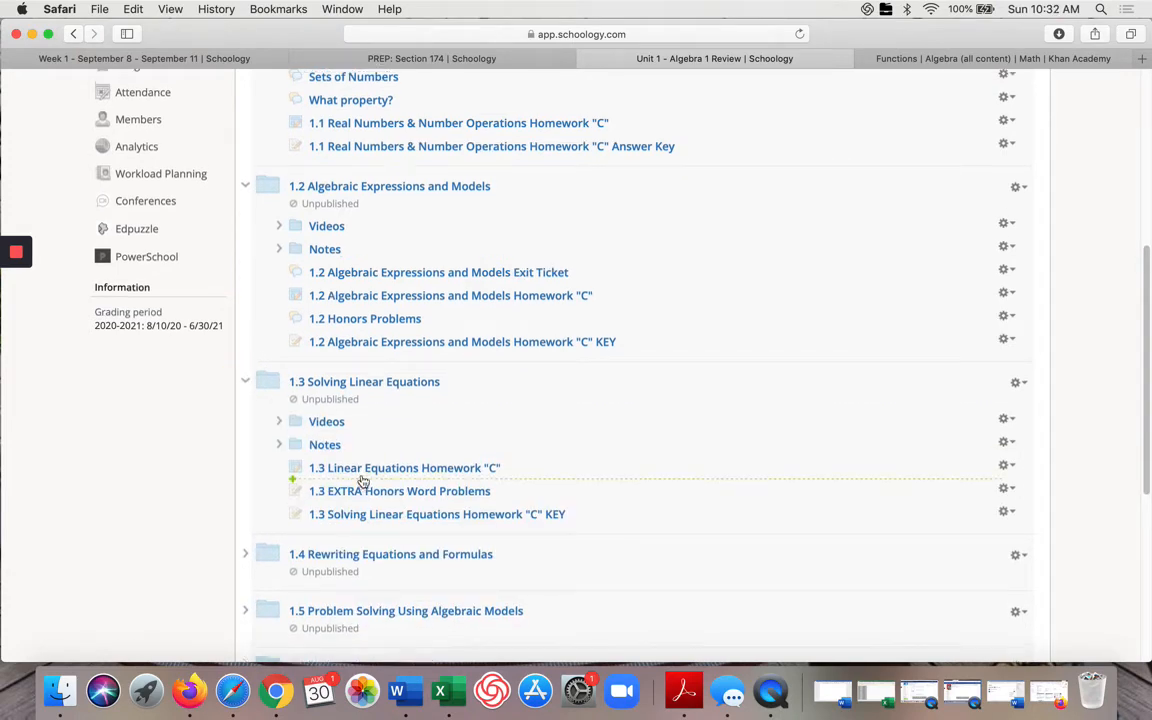
Step: Scroll through the Unit 1 - Algebra 1 Review folder to examine its lesson folders and materials
{"action": "scroll", "coordinate": [363, 481], "scroll_direction": "down", "scroll_amount": 2}
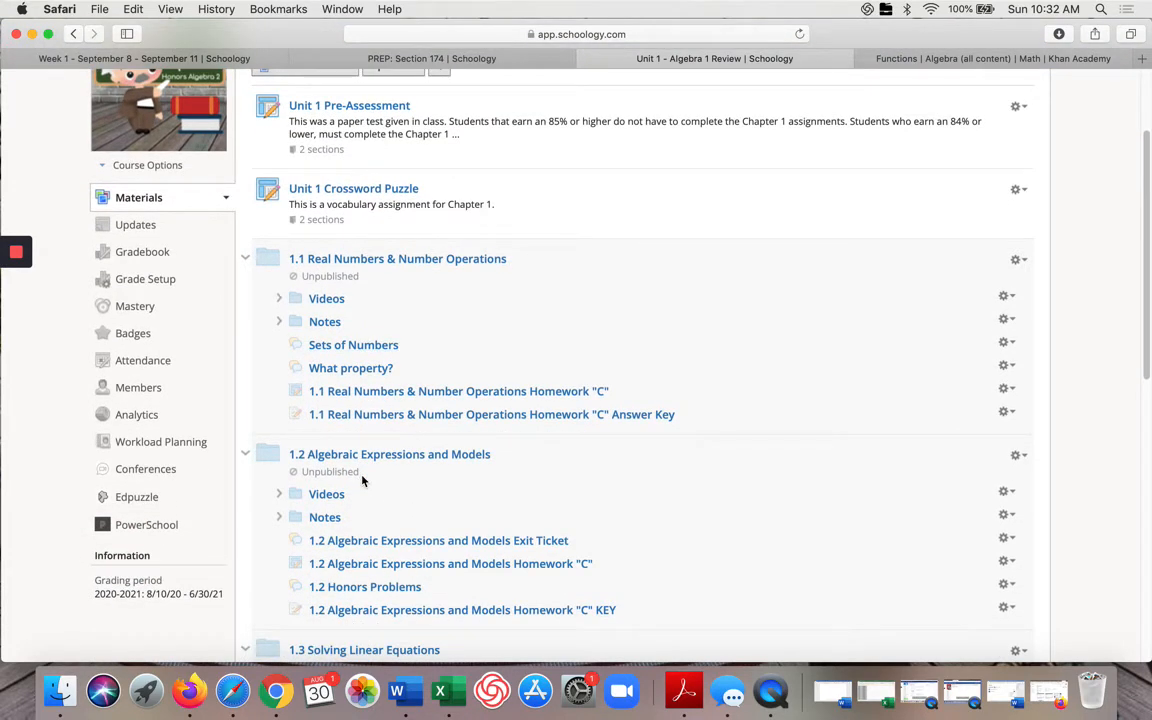
{"action": "scroll", "coordinate": [363, 481], "scroll_direction": "up", "scroll_amount": 3}
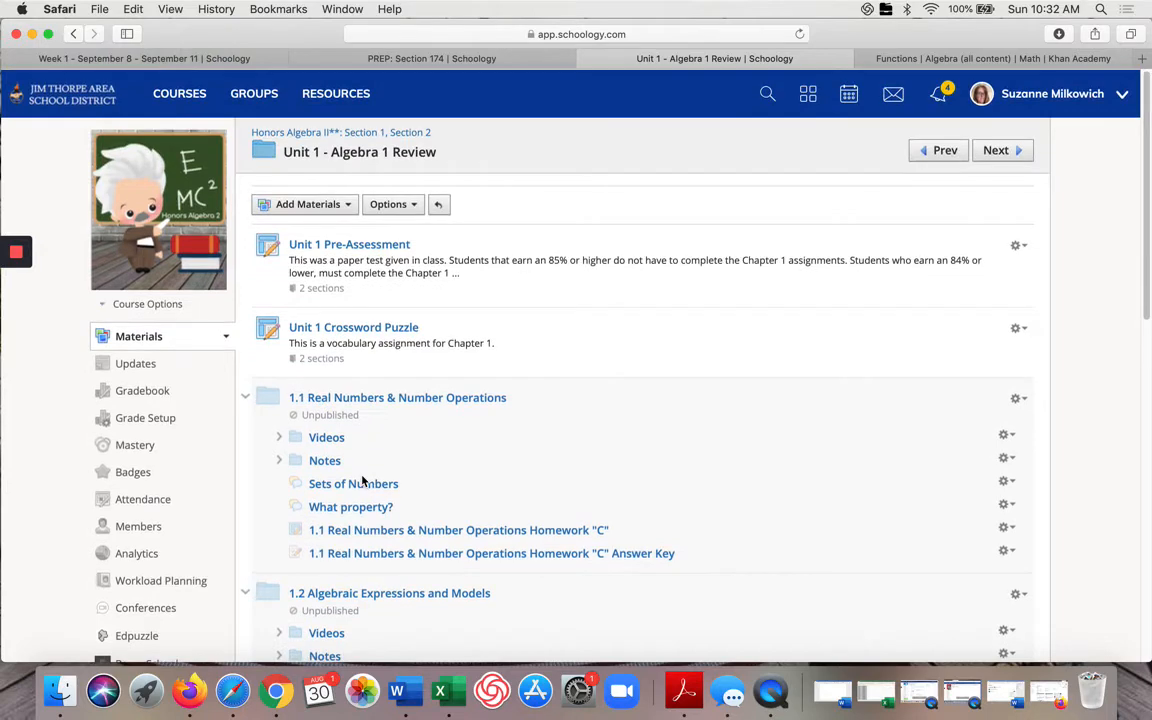
{"action": "scroll", "coordinate": [363, 481], "scroll_direction": "down", "scroll_amount": 6}
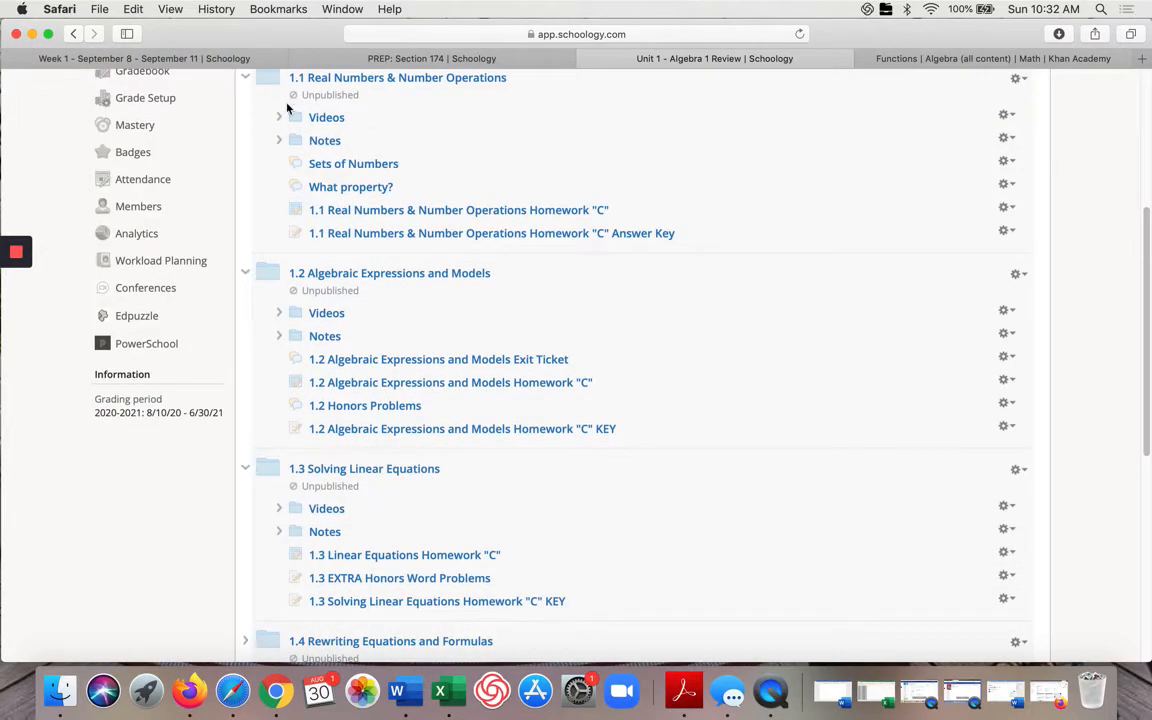
{"action": "scroll", "coordinate": [298, 345], "scroll_direction": "up", "scroll_amount": 2}
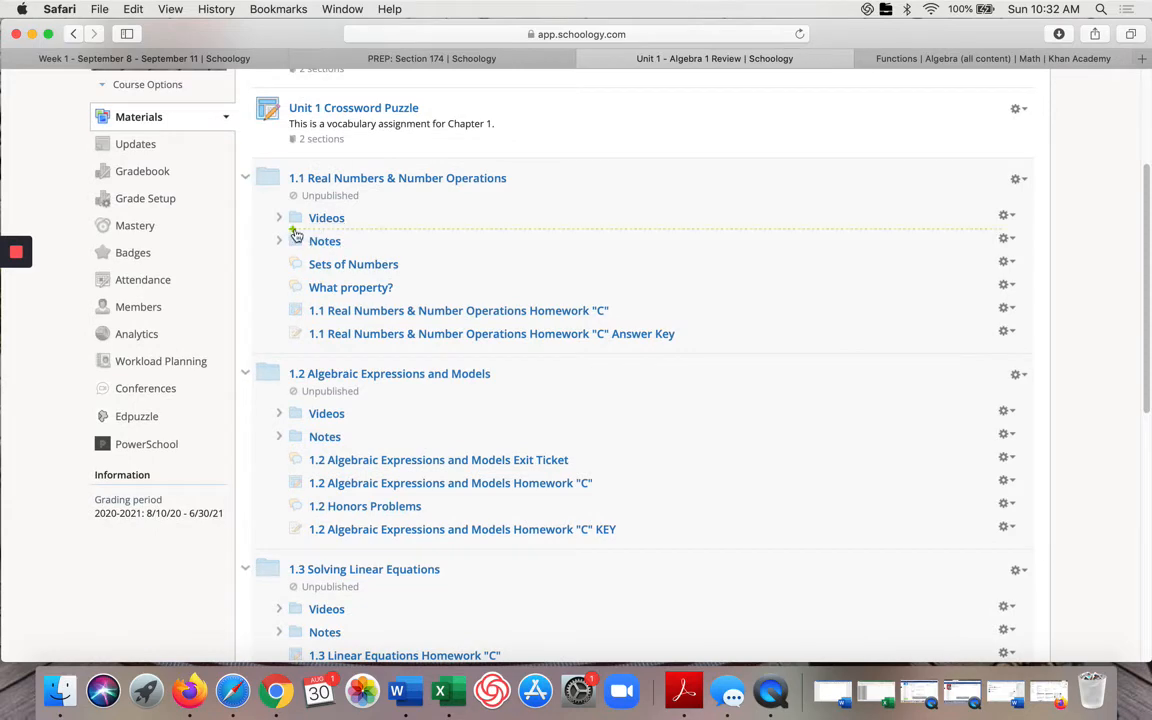
{"action": "mouse_move", "coordinate": [297, 222]}
{"action": "left_mouse_down"}
{"action": "mouse_move", "coordinate": [281, 226]}
{"action": "mouse_move", "coordinate": [380, 300]}
{"action": "left_mouse_up"}
{"action": "scroll", "coordinate": [380, 301], "scroll_direction": "down", "scroll_amount": 6}
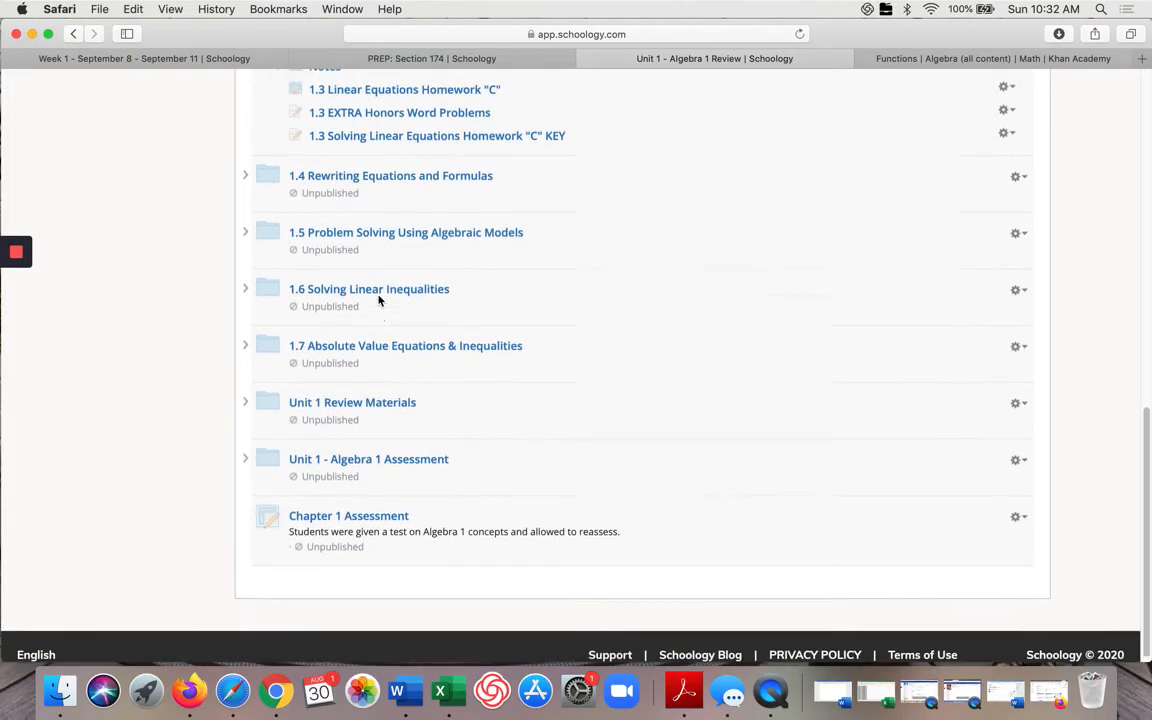
{"action": "scroll", "coordinate": [380, 301], "scroll_direction": "up", "scroll_amount": 7}
{"action": "scroll", "coordinate": [380, 301], "scroll_direction": "up", "scroll_amount": 2}
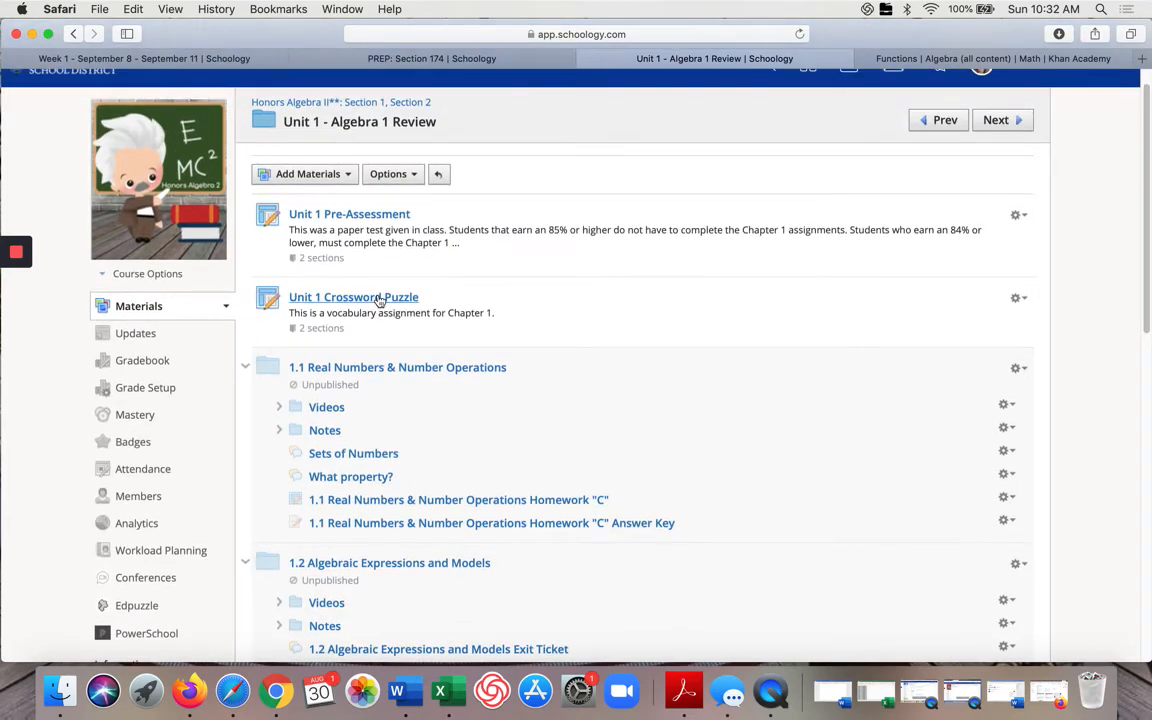
{"action": "scroll", "coordinate": [380, 301], "scroll_direction": "down", "scroll_amount": 8}
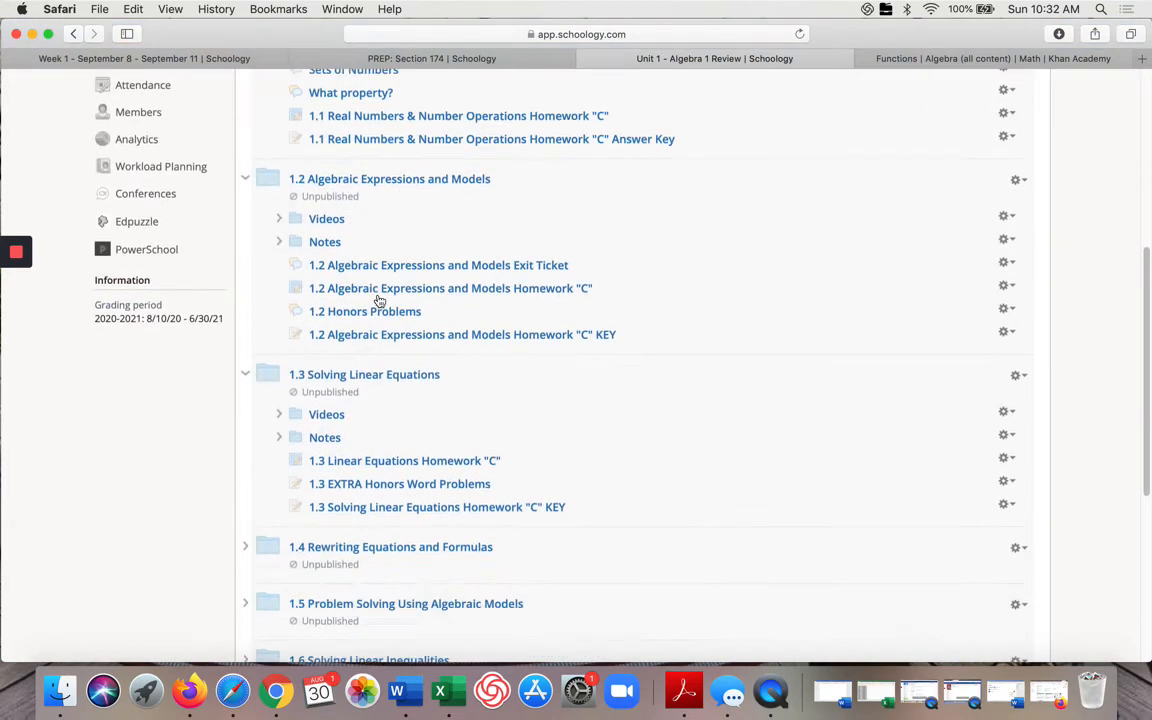
{"action": "scroll", "coordinate": [380, 301], "scroll_direction": "up", "scroll_amount": 7}
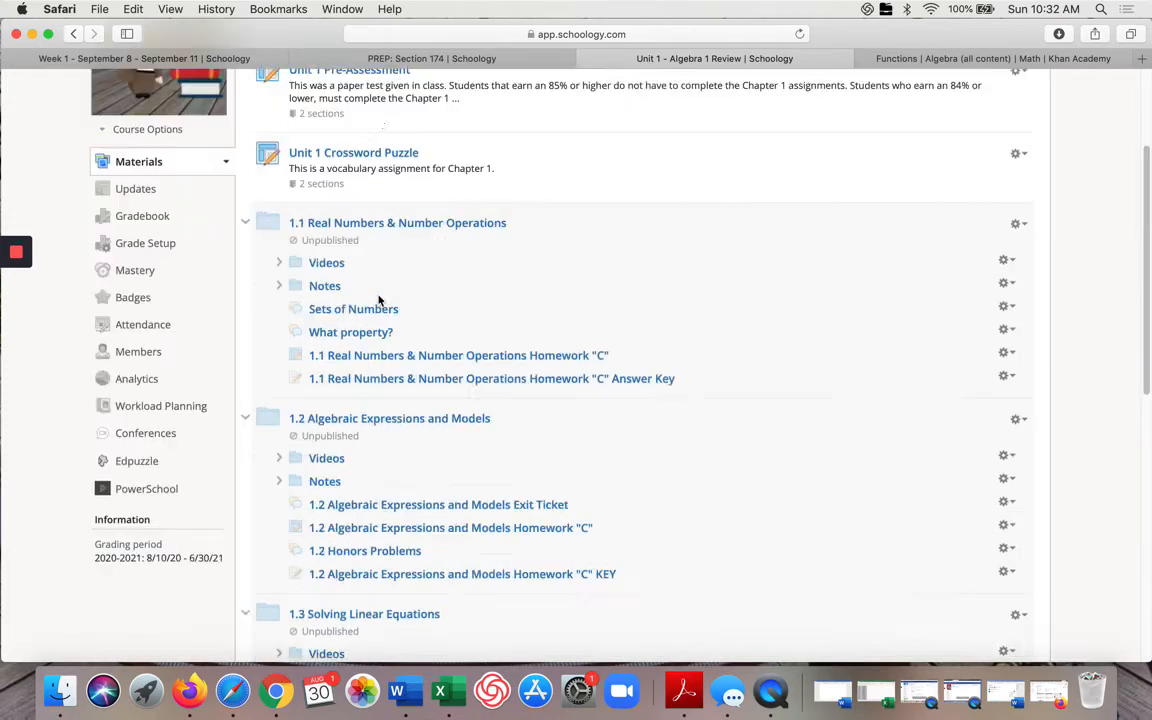
{"action": "scroll", "coordinate": [380, 301], "scroll_direction": "down", "scroll_amount": 8}
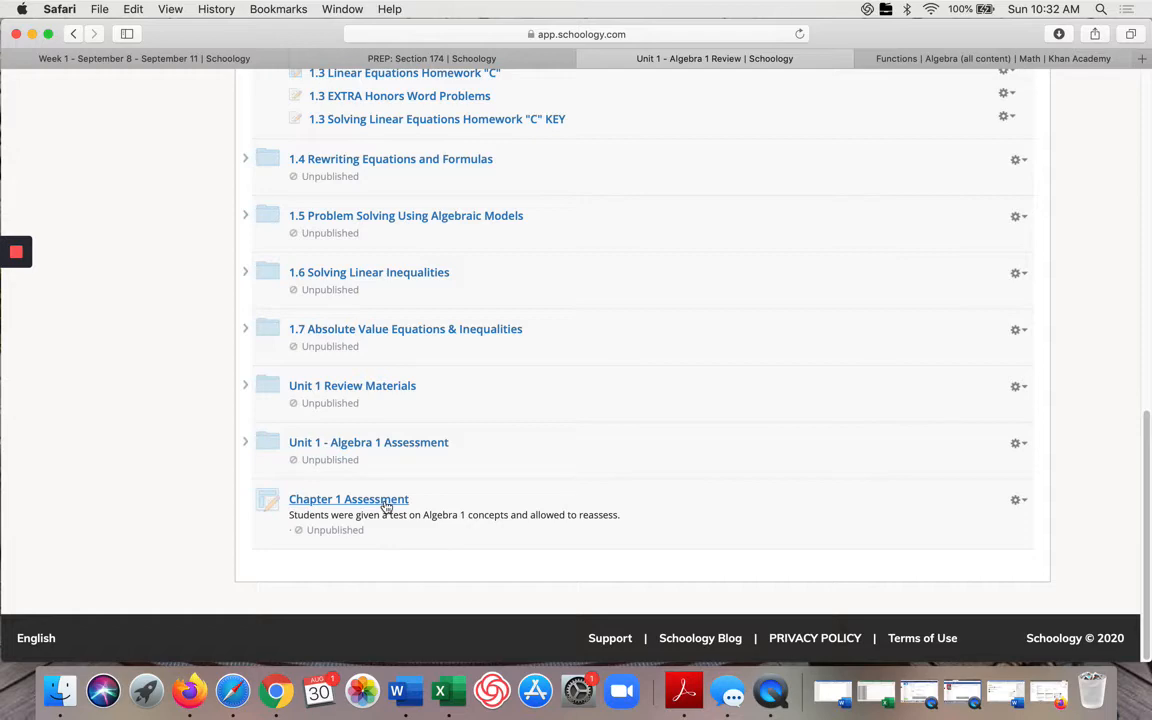
{"action": "scroll", "coordinate": [386, 470], "scroll_direction": "up", "scroll_amount": 10}
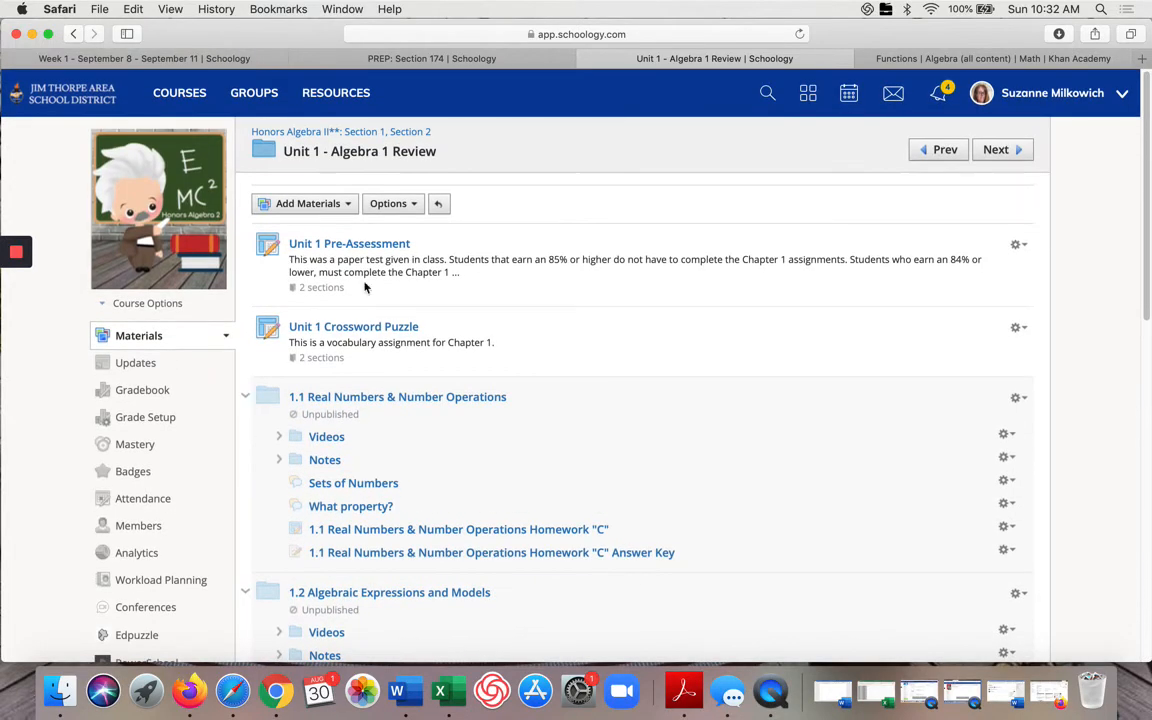
{"action": "scroll", "coordinate": [365, 287], "scroll_direction": "down", "scroll_amount": 15}
{"action": "scroll", "coordinate": [340, 505], "scroll_direction": "up", "scroll_amount": 15}
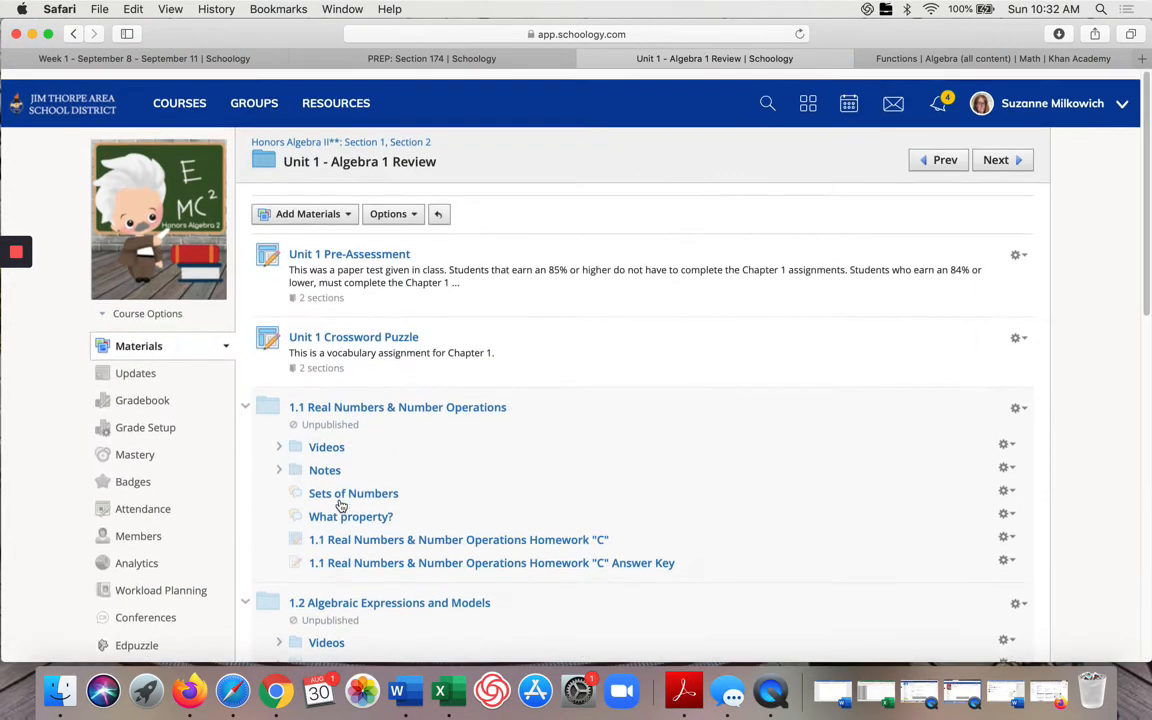
Step: Return to the faculty lunch course and browse the Week 1 folder, its Tuesday subfolder and the materials folder list
{"action": "left_click", "coordinate": [380, 131]}
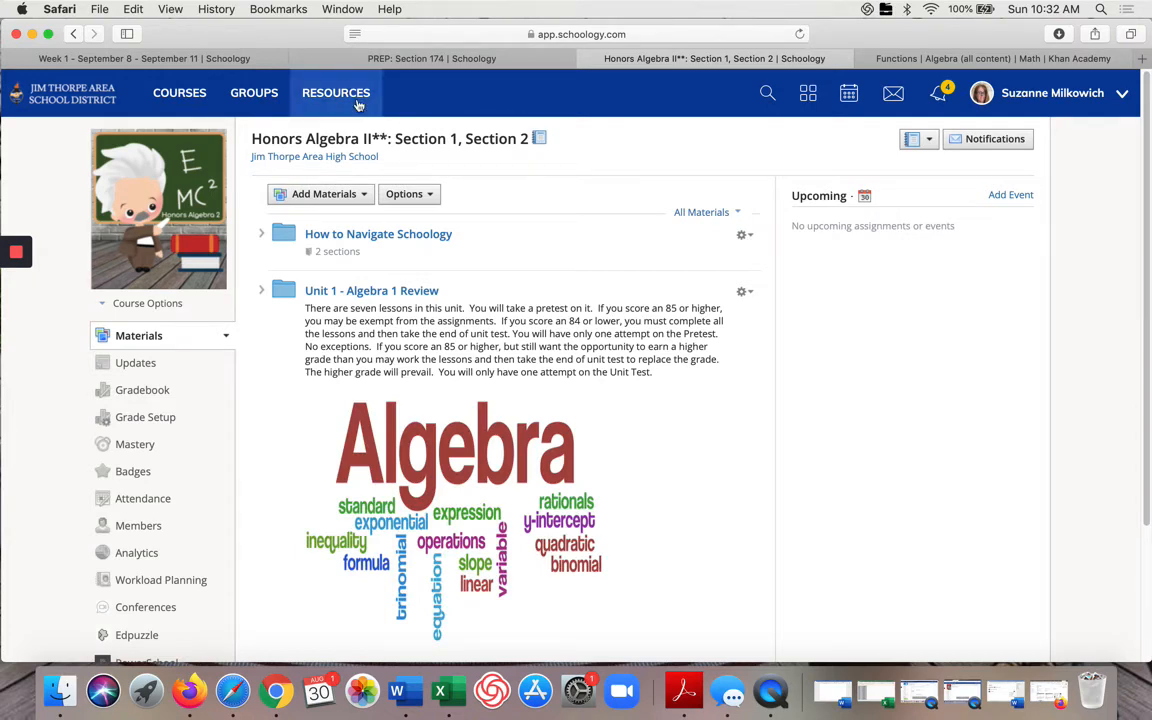
{"action": "left_click", "coordinate": [215, 58]}
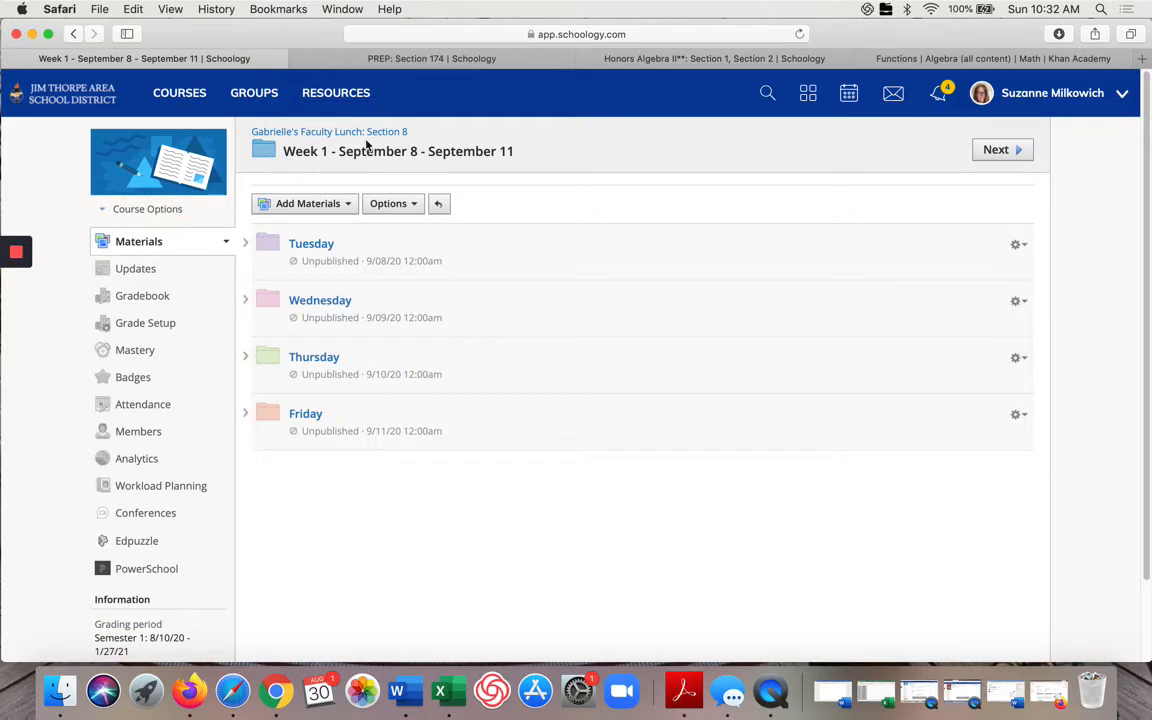
{"action": "left_click", "coordinate": [157, 242]}
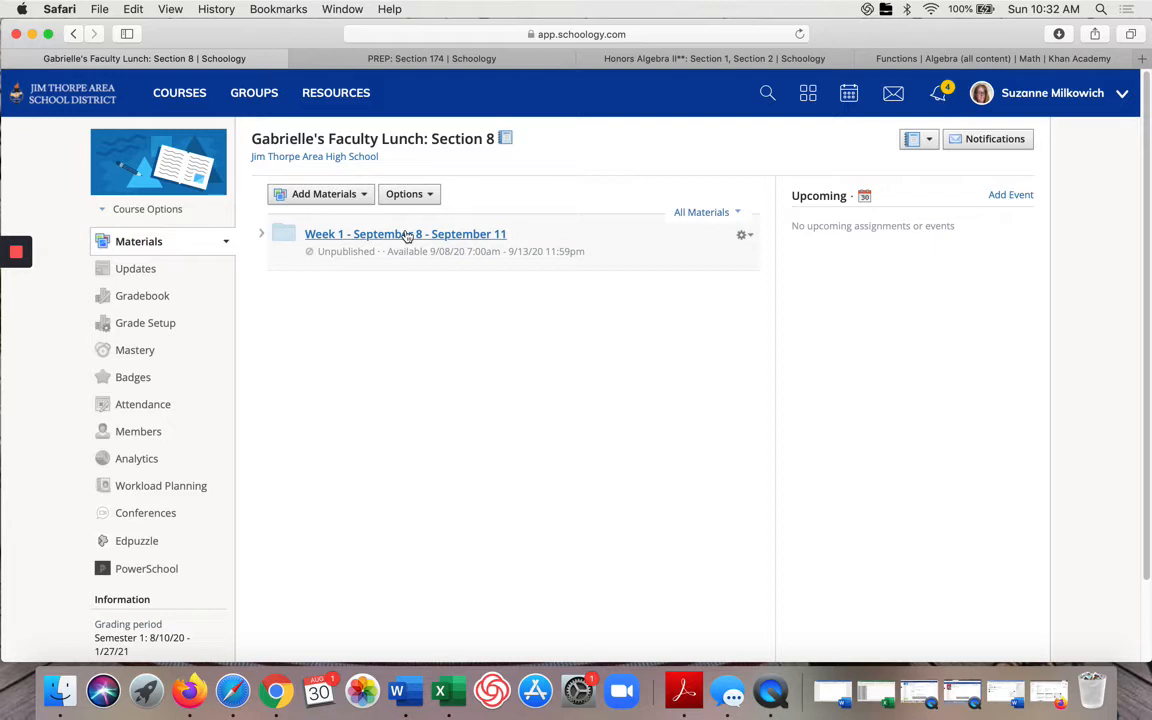
{"action": "left_click", "coordinate": [353, 234]}
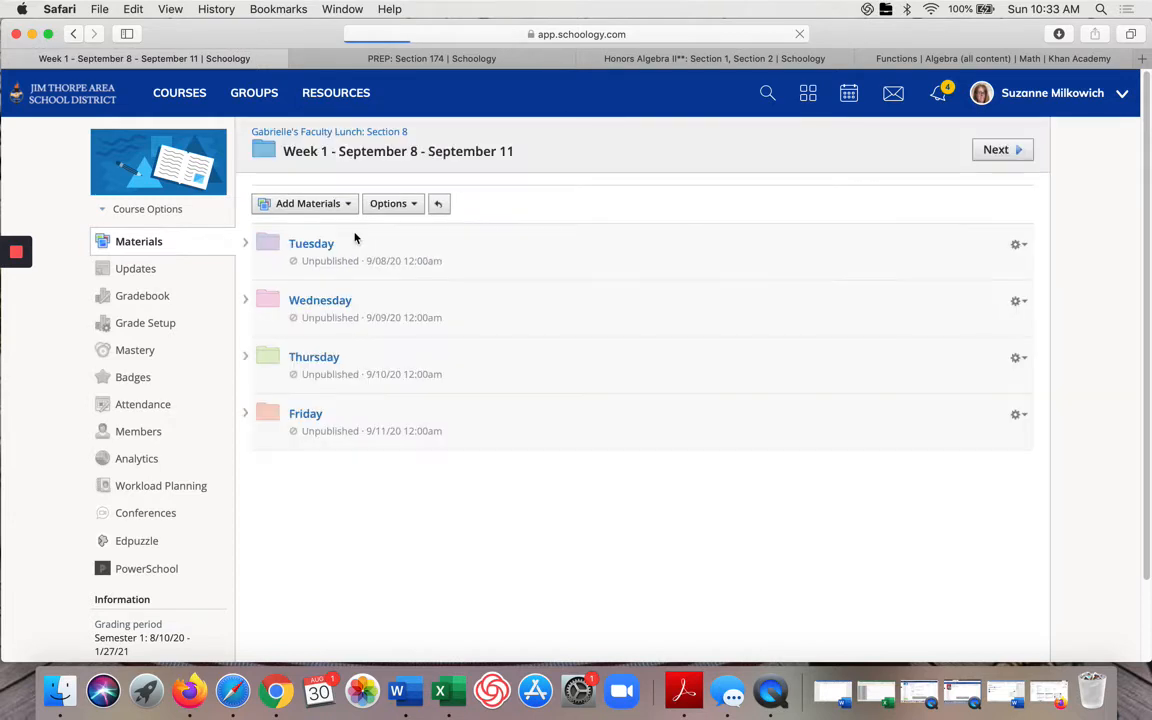
{"action": "left_click", "coordinate": [323, 245]}
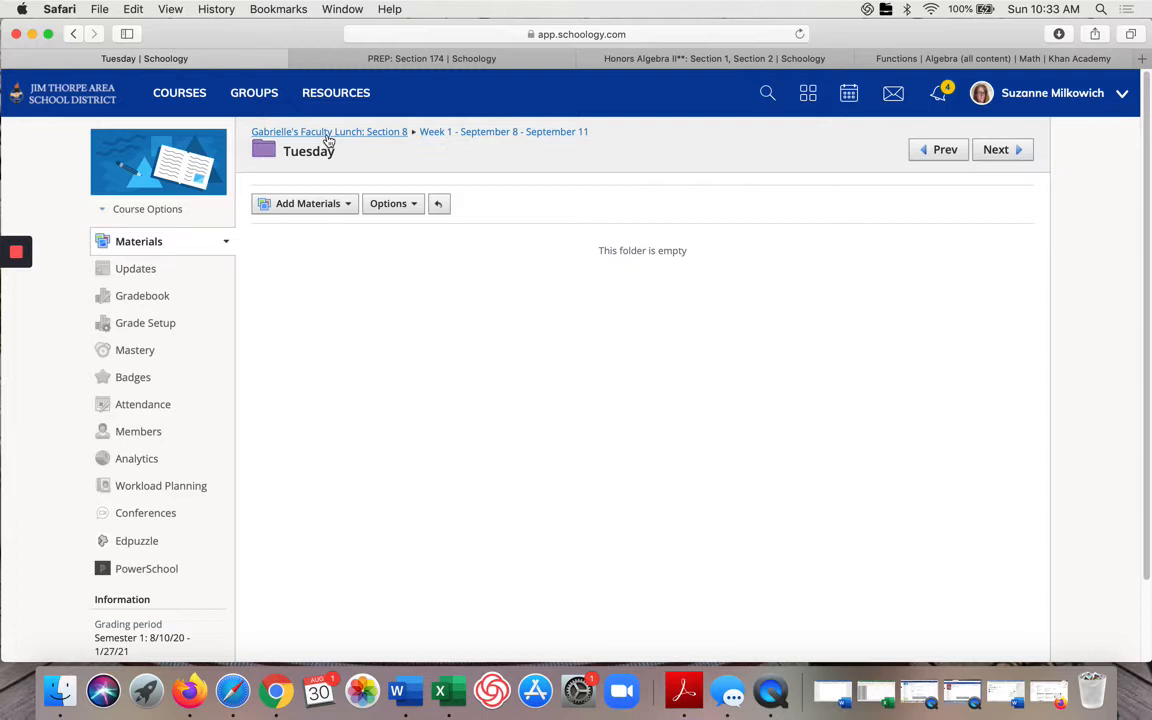
{"action": "left_click", "coordinate": [440, 134]}
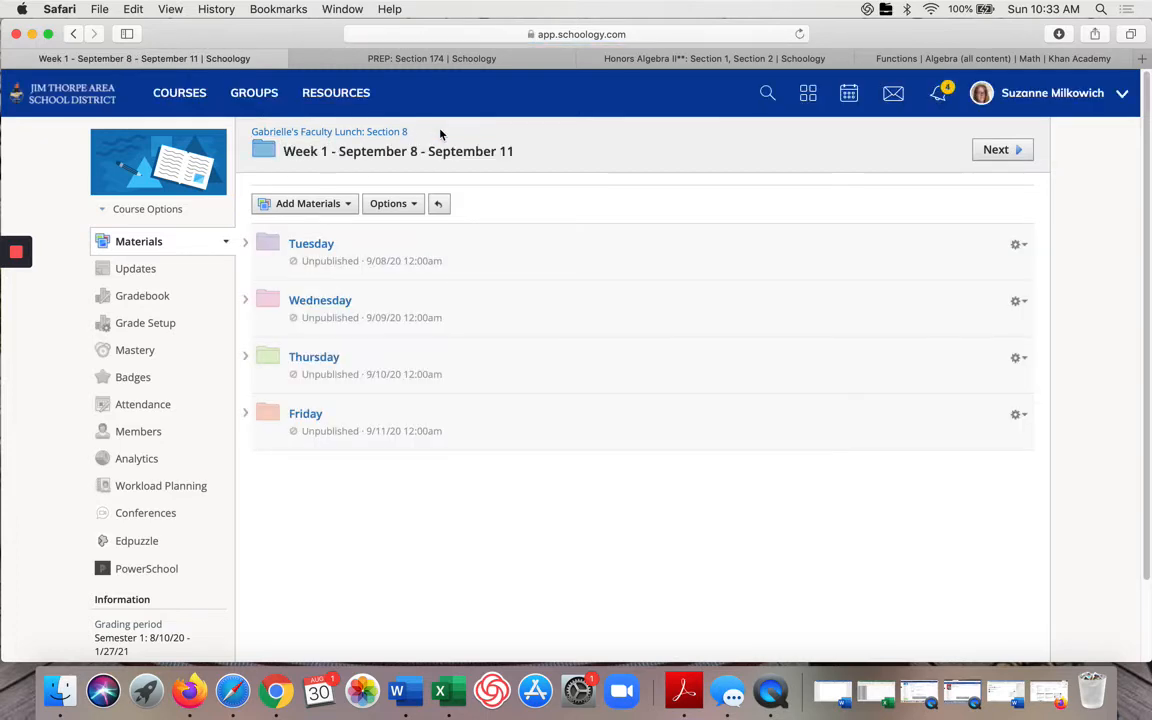
{"action": "left_click", "coordinate": [380, 133]}
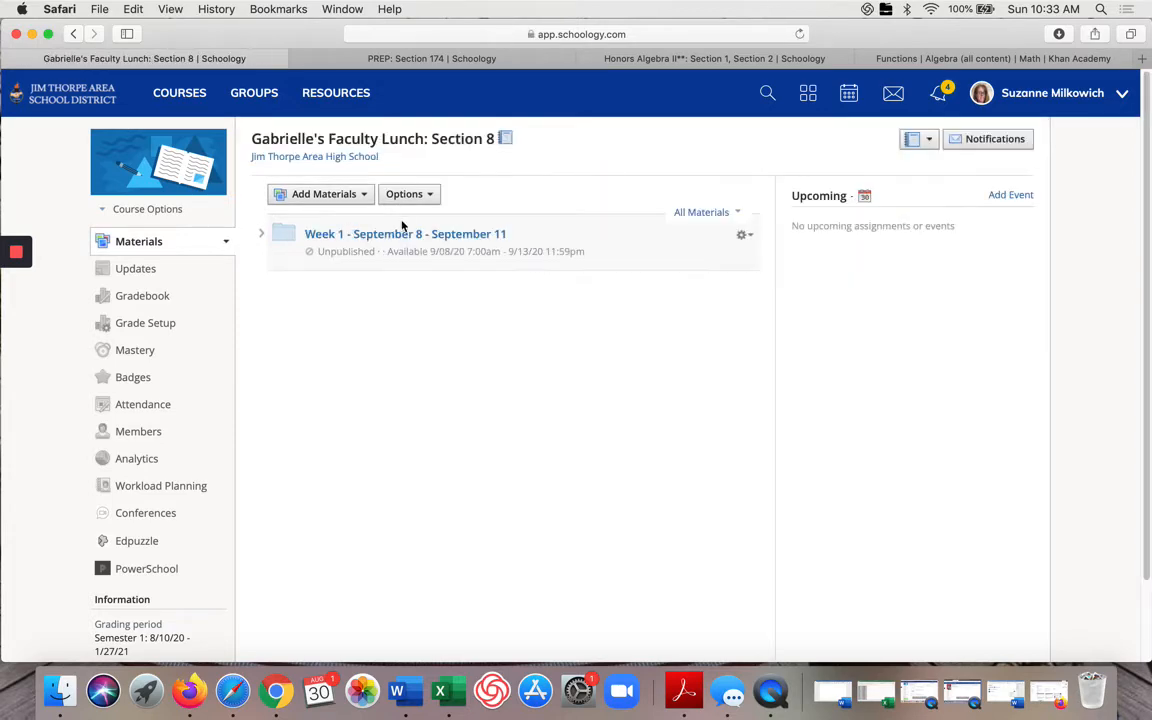
{"action": "scroll", "coordinate": [416, 580], "scroll_direction": "down", "scroll_amount": 3}
{"action": "scroll", "coordinate": [416, 580], "scroll_direction": "up", "scroll_amount": 2}
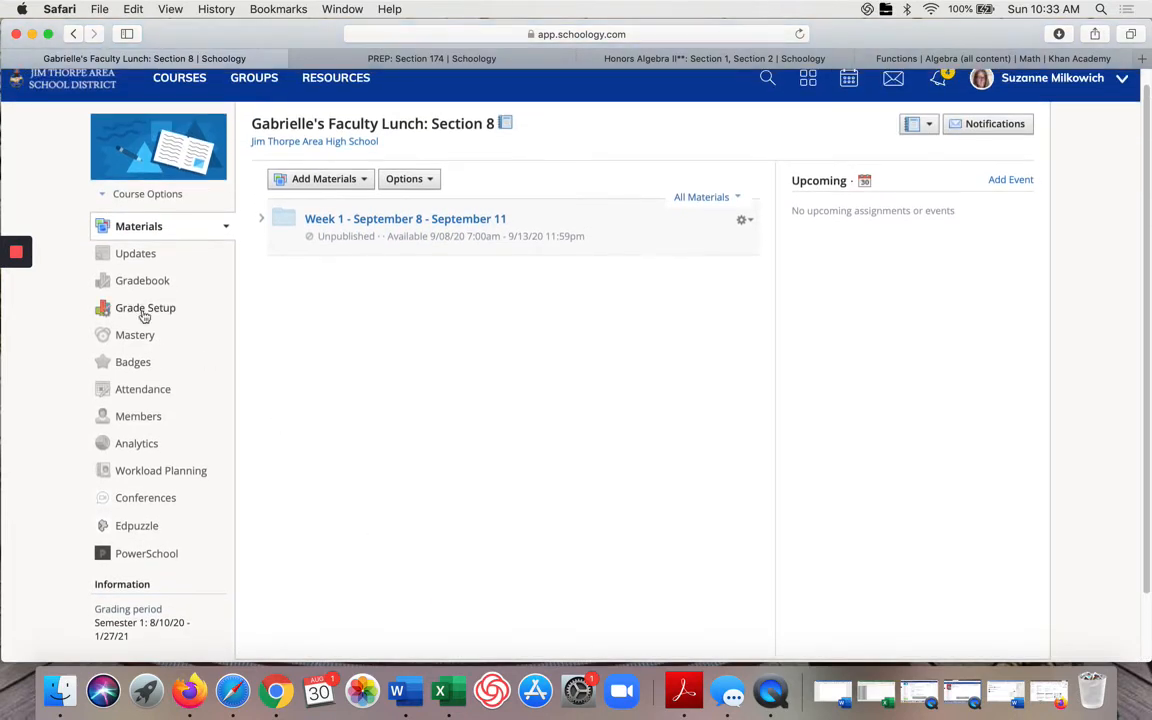
{"action": "left_click", "coordinate": [120, 232]}
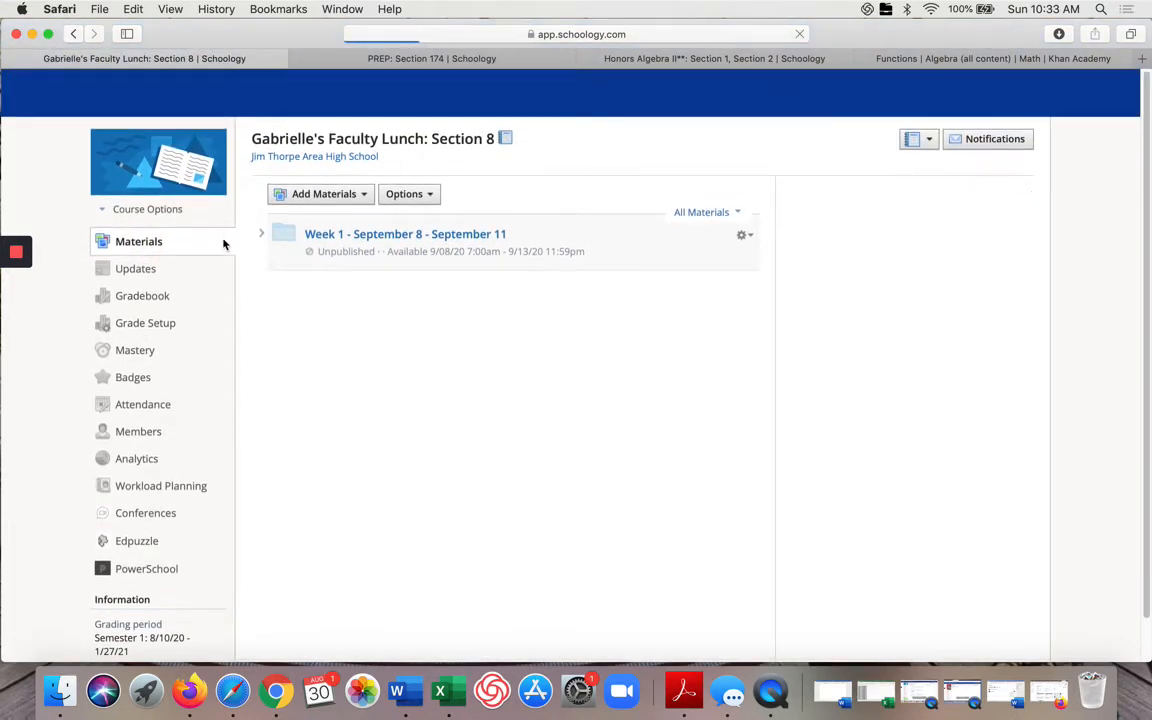
{"action": "left_click", "coordinate": [225, 244]}
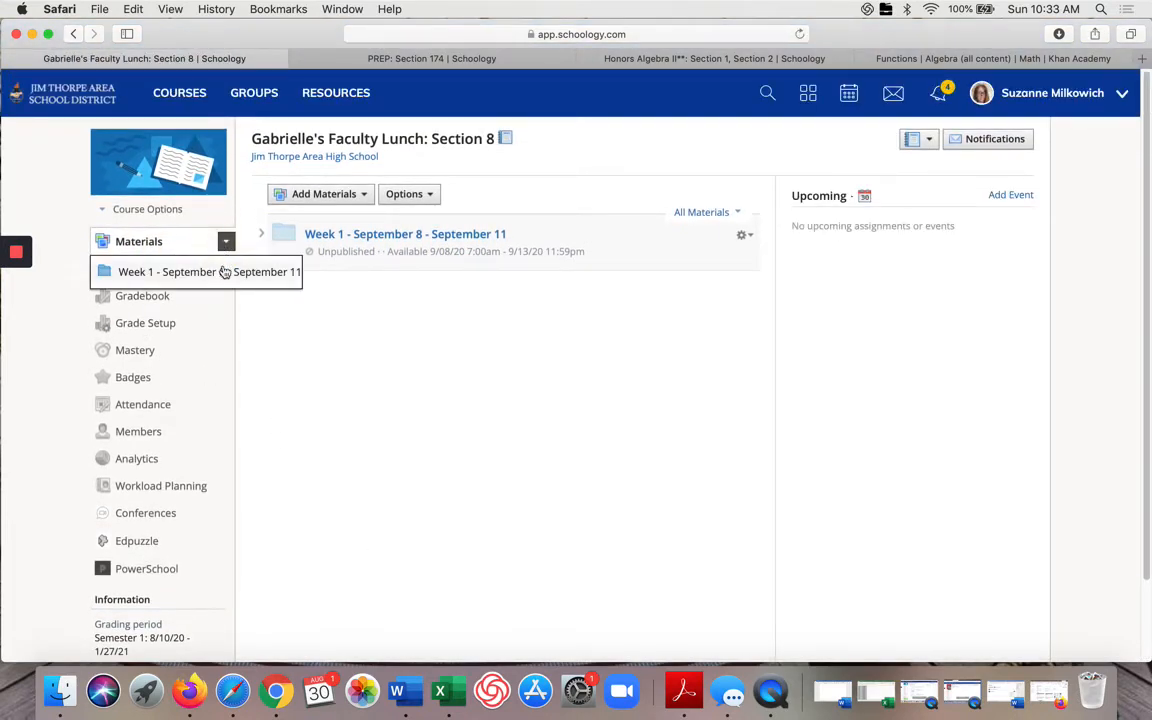
Step: Add a new folder to the faculty lunch course titled week 2 - September 14 - 18
{"action": "left_click", "coordinate": [366, 197]}
{"action": "left_click", "coordinate": [368, 225]}
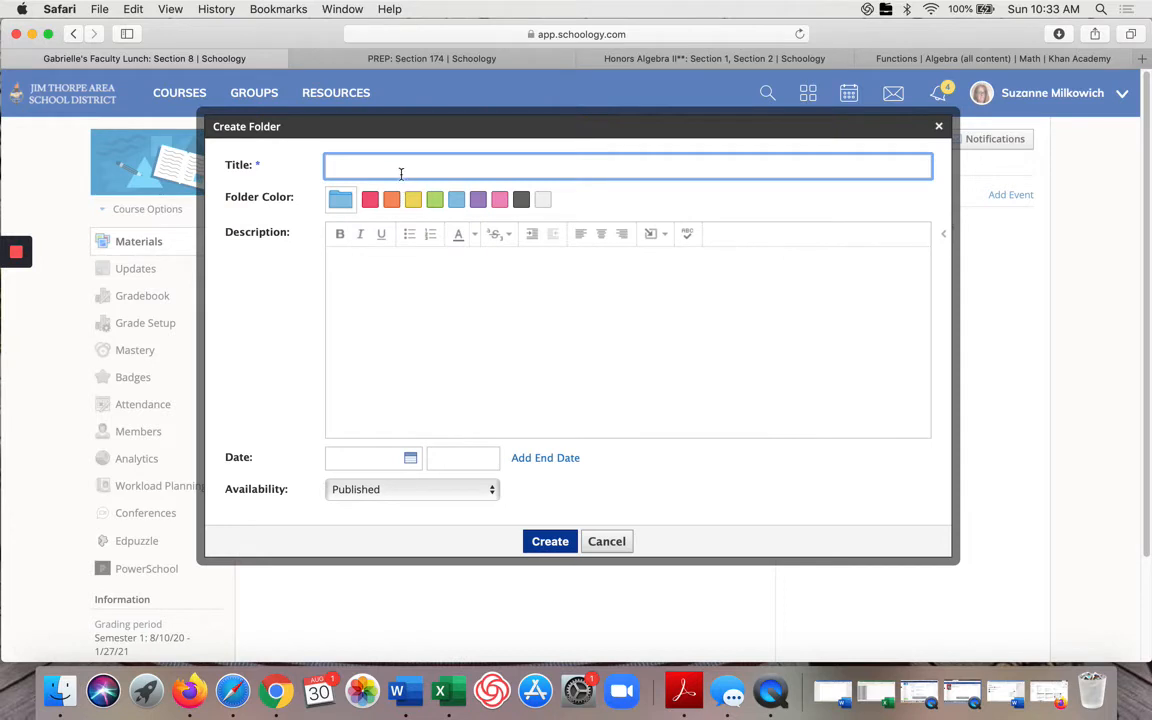
{"action": "type", "text": "week 2 - September 14 - "}
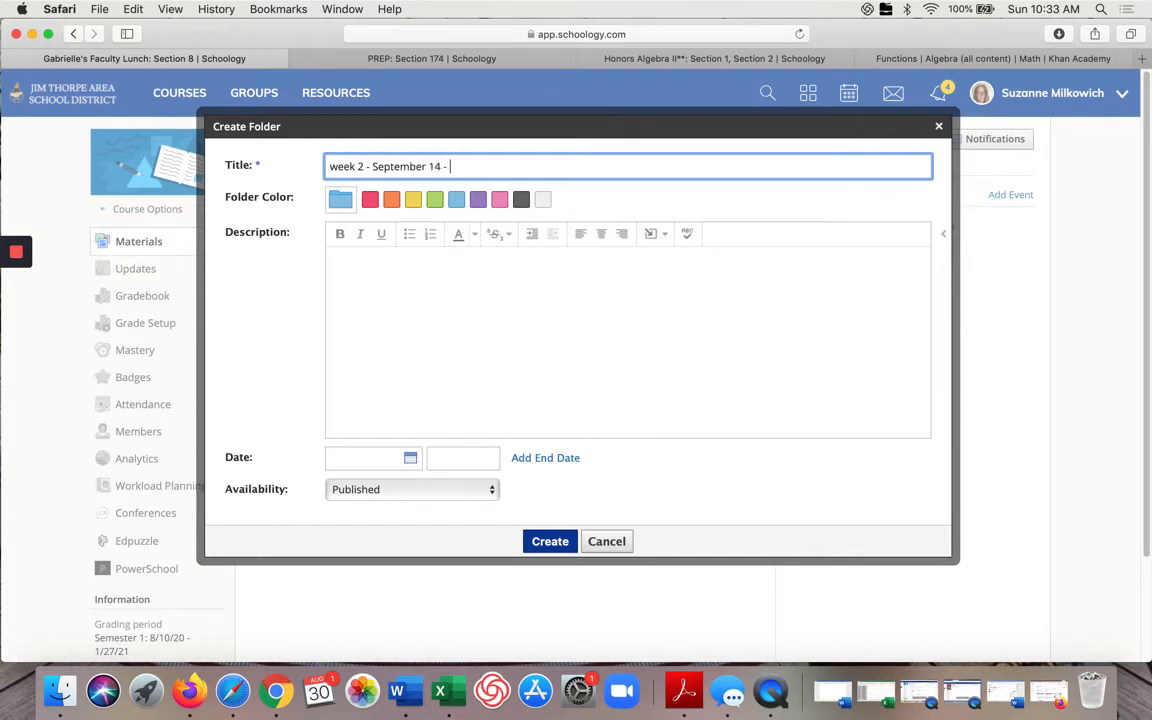
{"action": "type", "text": "18"}
Step: Set the folder to publish during a date range from 9/14/20 to 9/18/20 and create it
{"action": "left_click", "coordinate": [486, 490]}
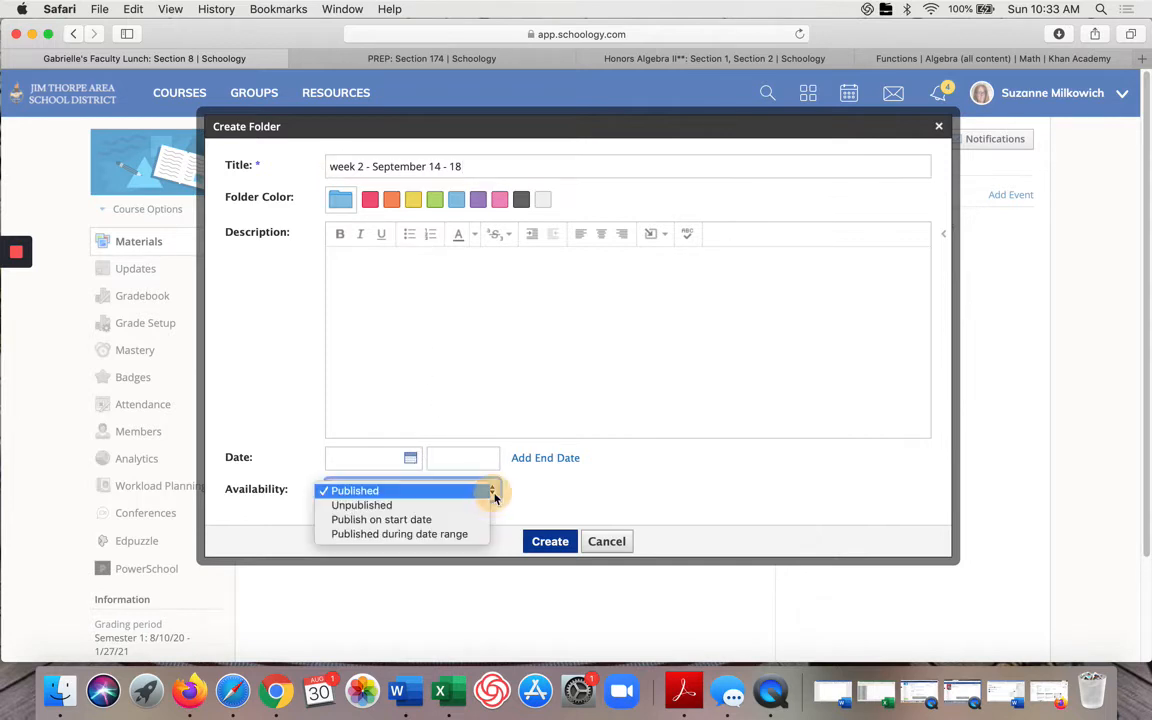
{"action": "left_click", "coordinate": [465, 532]}
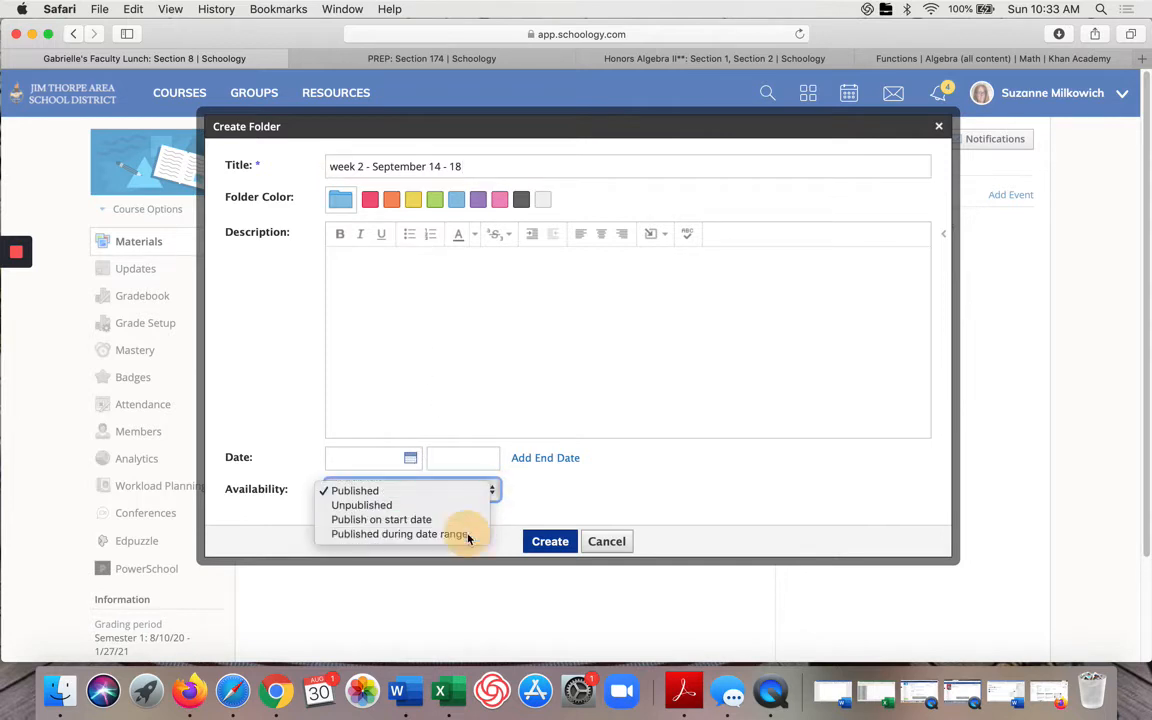
{"action": "left_click", "coordinate": [410, 466]}
{"action": "left_click", "coordinate": [523, 488]}
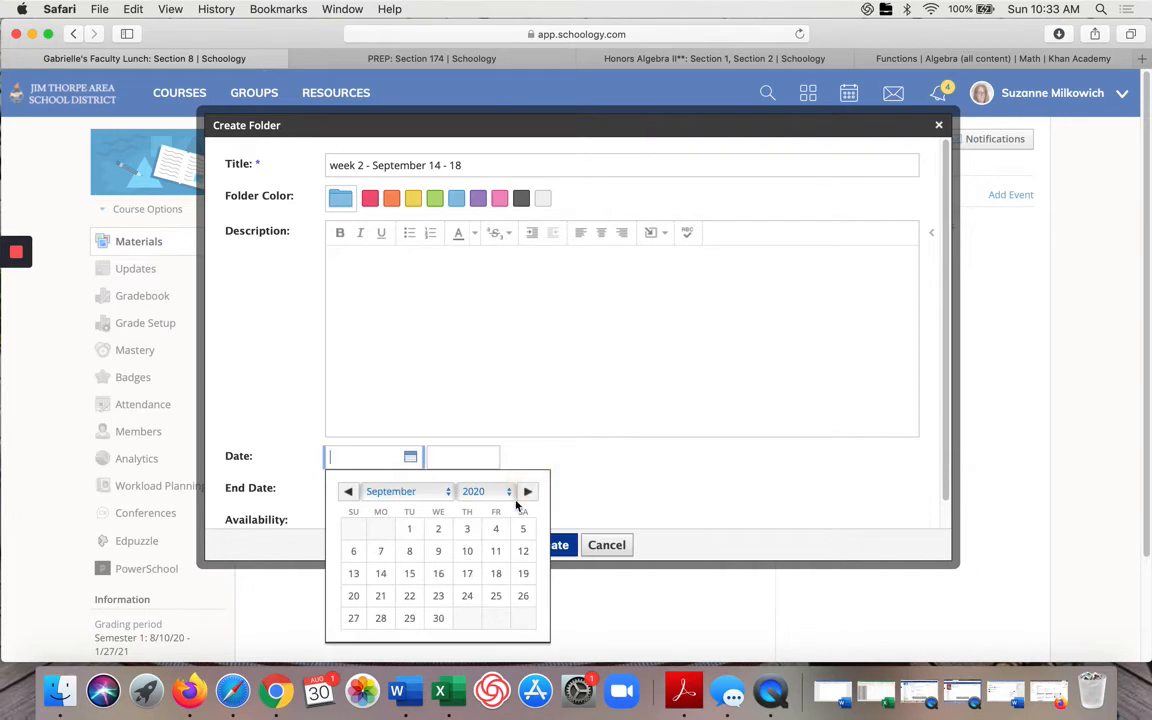
{"action": "left_click", "coordinate": [381, 575]}
{"action": "left_click", "coordinate": [409, 488]}
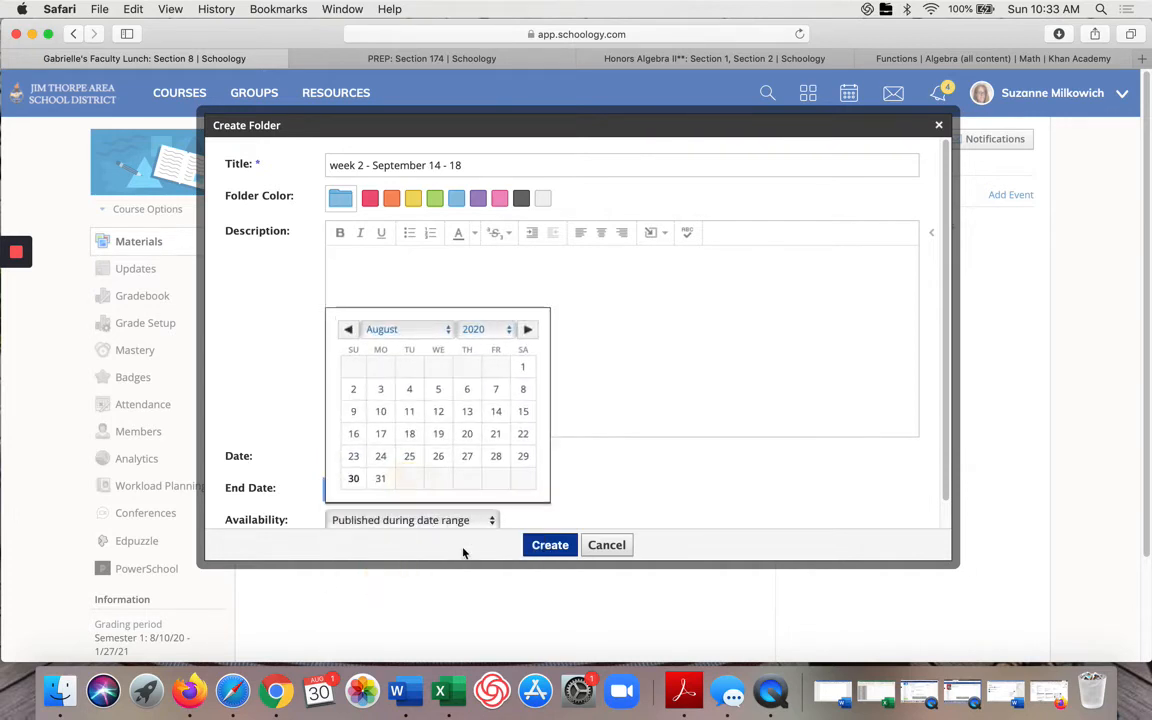
{"action": "left_click", "coordinate": [527, 329]}
{"action": "left_click", "coordinate": [498, 413]}
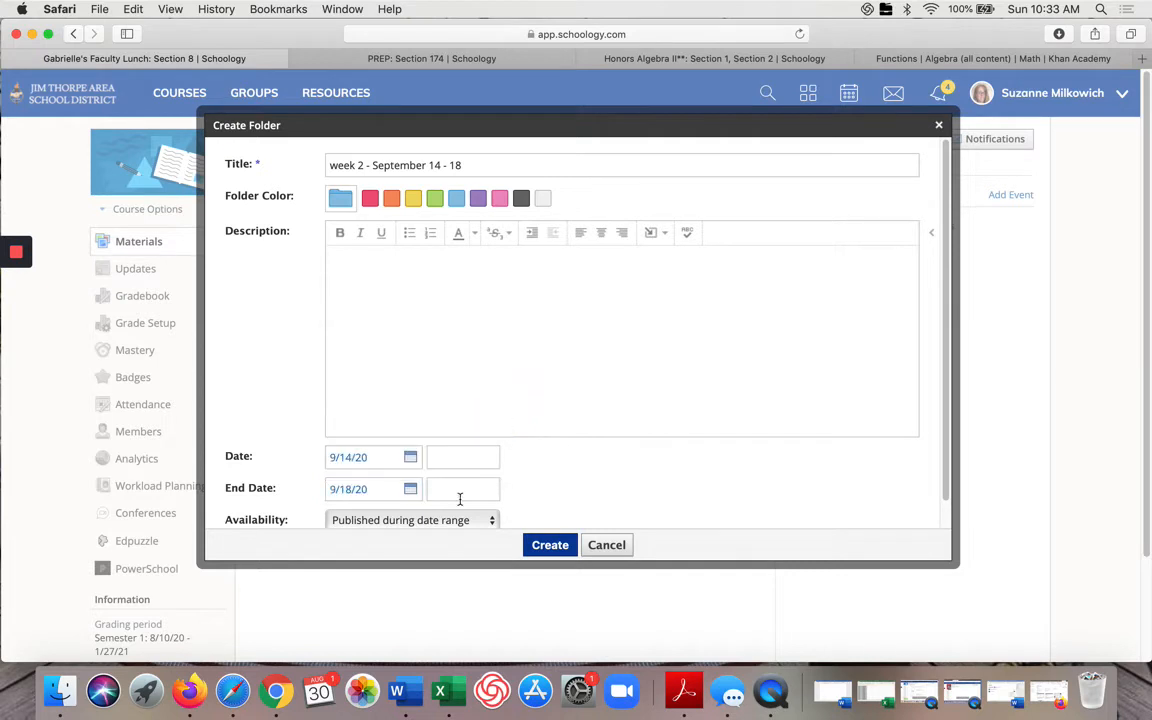
{"action": "left_click", "coordinate": [546, 545]}
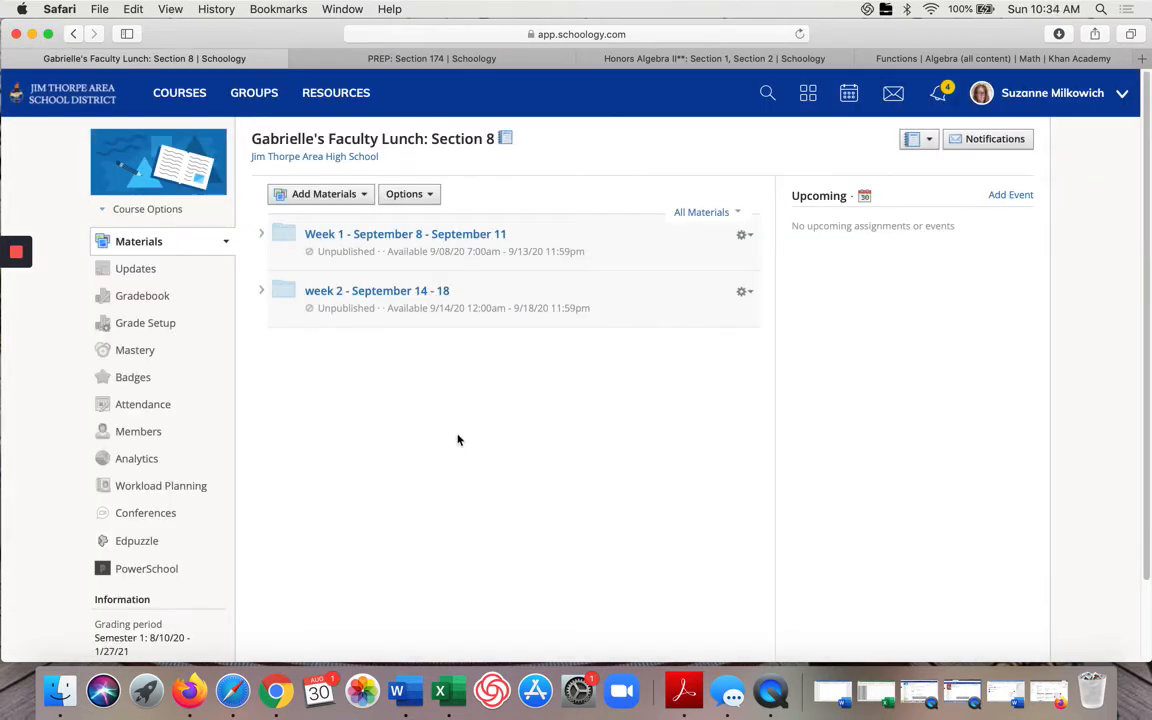
Step: Open the course's info settings for editing from the course options
{"action": "left_click", "coordinate": [226, 242]}
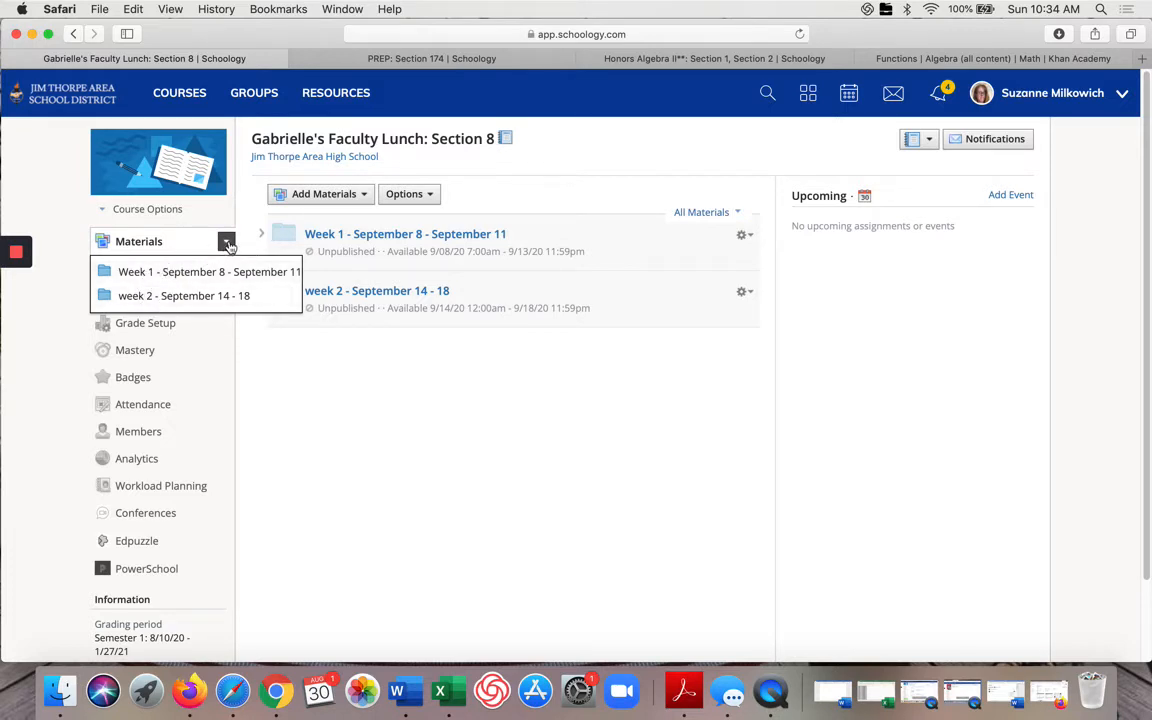
{"action": "left_click", "coordinate": [227, 243]}
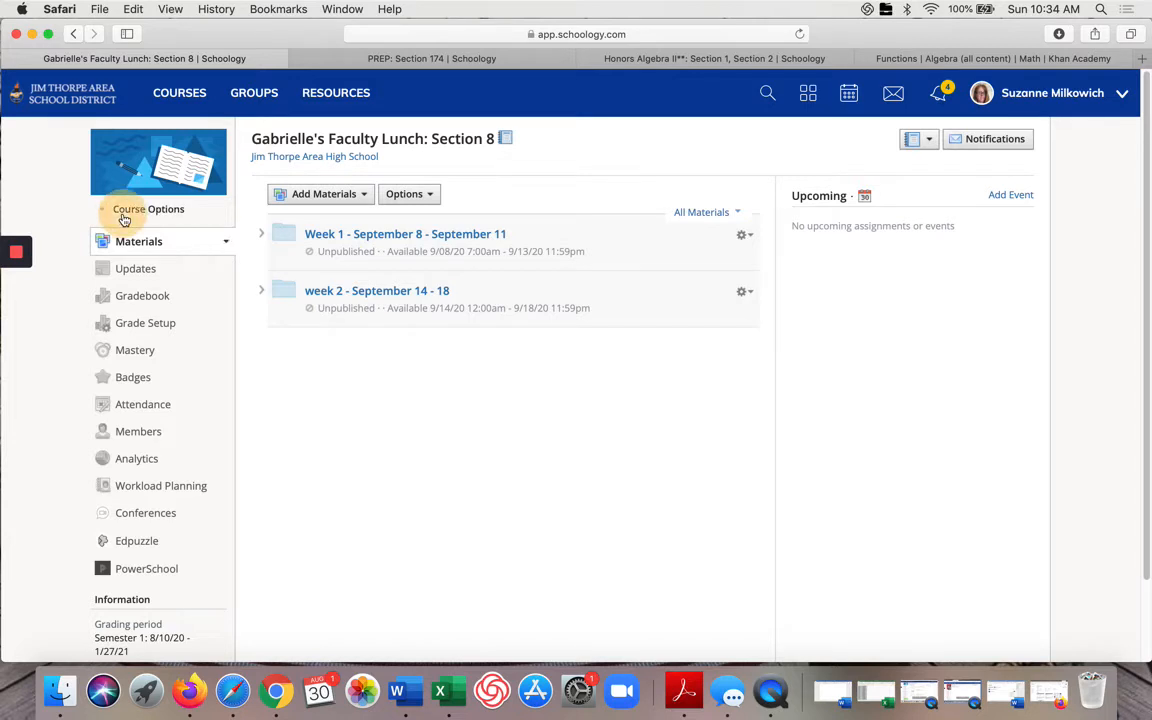
{"action": "left_click", "coordinate": [118, 209]}
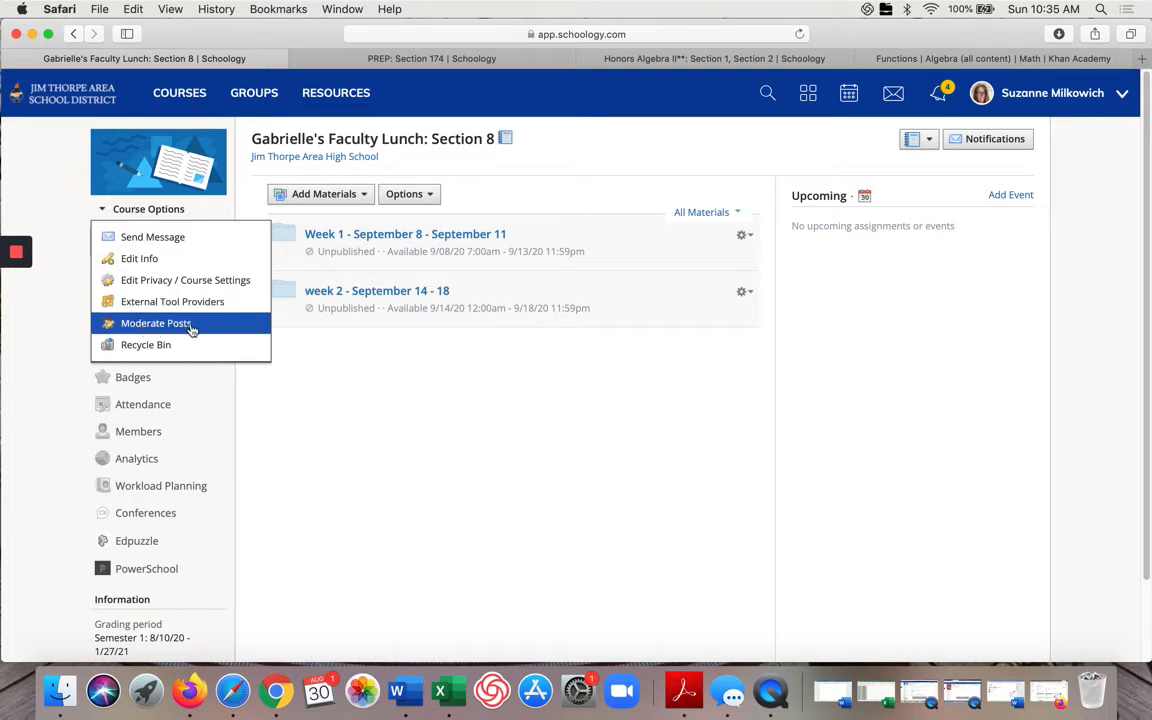
{"action": "left_click", "coordinate": [153, 262]}
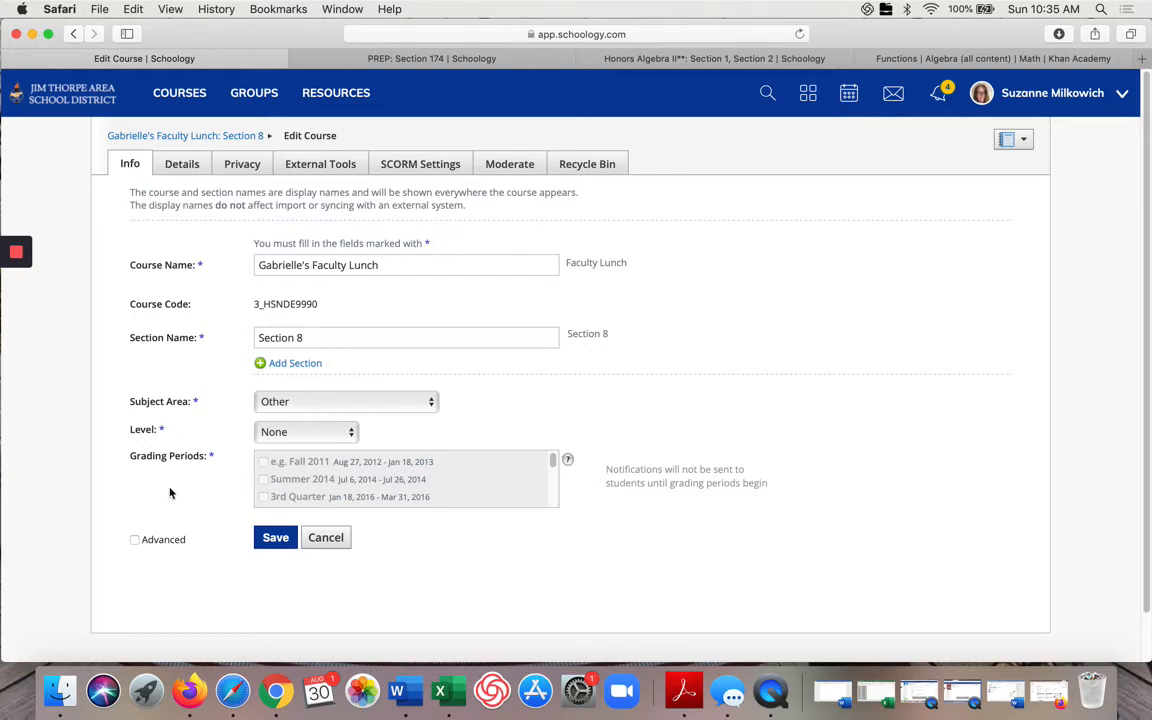
Step: Show the advanced course info fields, then review the Details and Privacy settings
{"action": "left_click", "coordinate": [135, 539]}
{"action": "scroll", "coordinate": [298, 514], "scroll_direction": "down", "scroll_amount": 3}
{"action": "scroll", "coordinate": [298, 514], "scroll_direction": "up", "scroll_amount": 3}
{"action": "scroll", "coordinate": [334, 432], "scroll_direction": "down", "scroll_amount": 2}
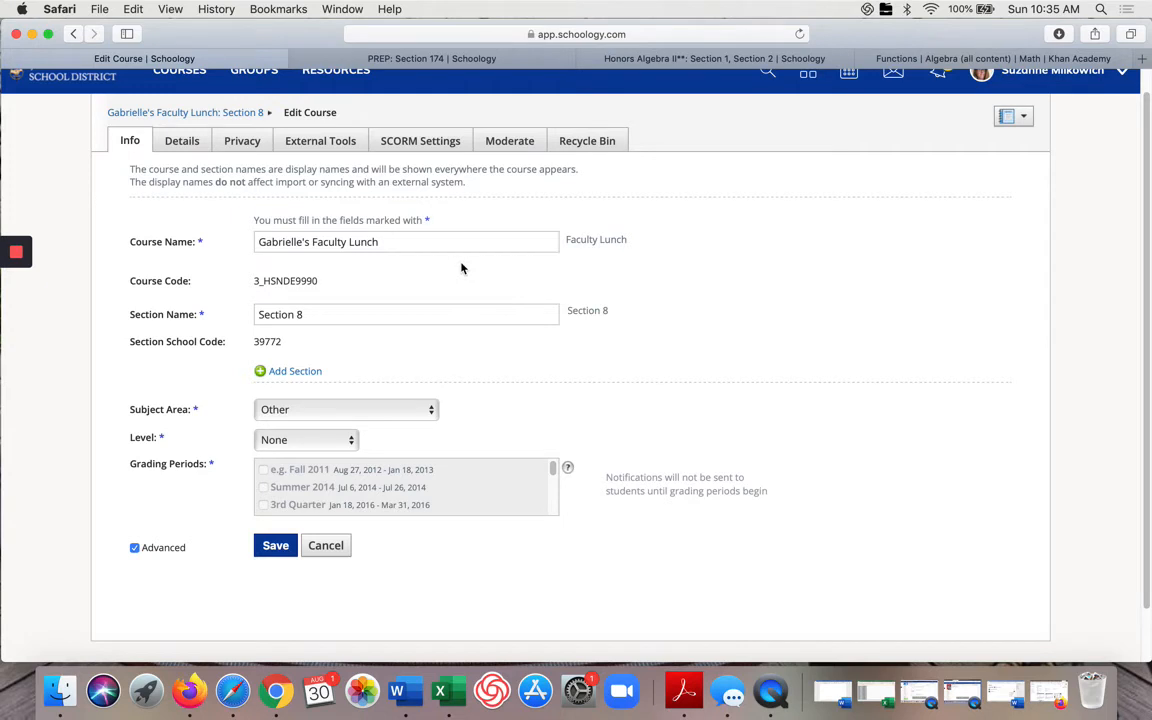
{"action": "left_click", "coordinate": [173, 140]}
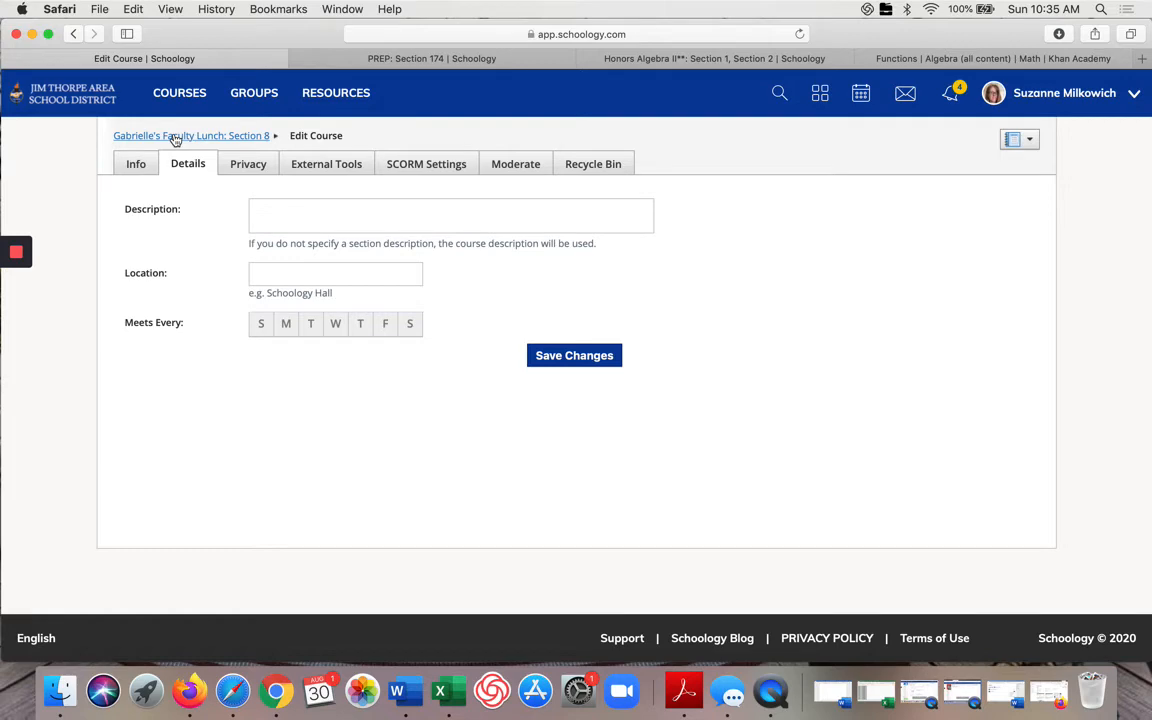
{"action": "left_click", "coordinate": [244, 167]}
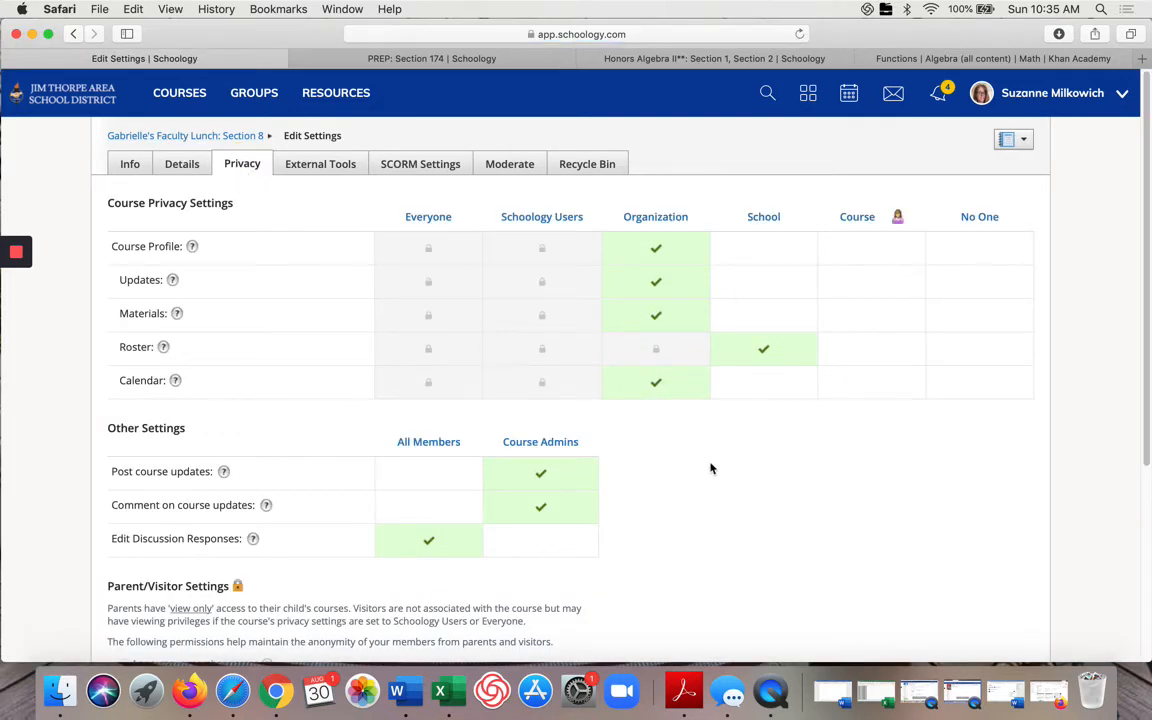
Step: Set the course's default landing page to Updates in the privacy settings
{"action": "scroll", "coordinate": [694, 489], "scroll_direction": "down", "scroll_amount": 5}
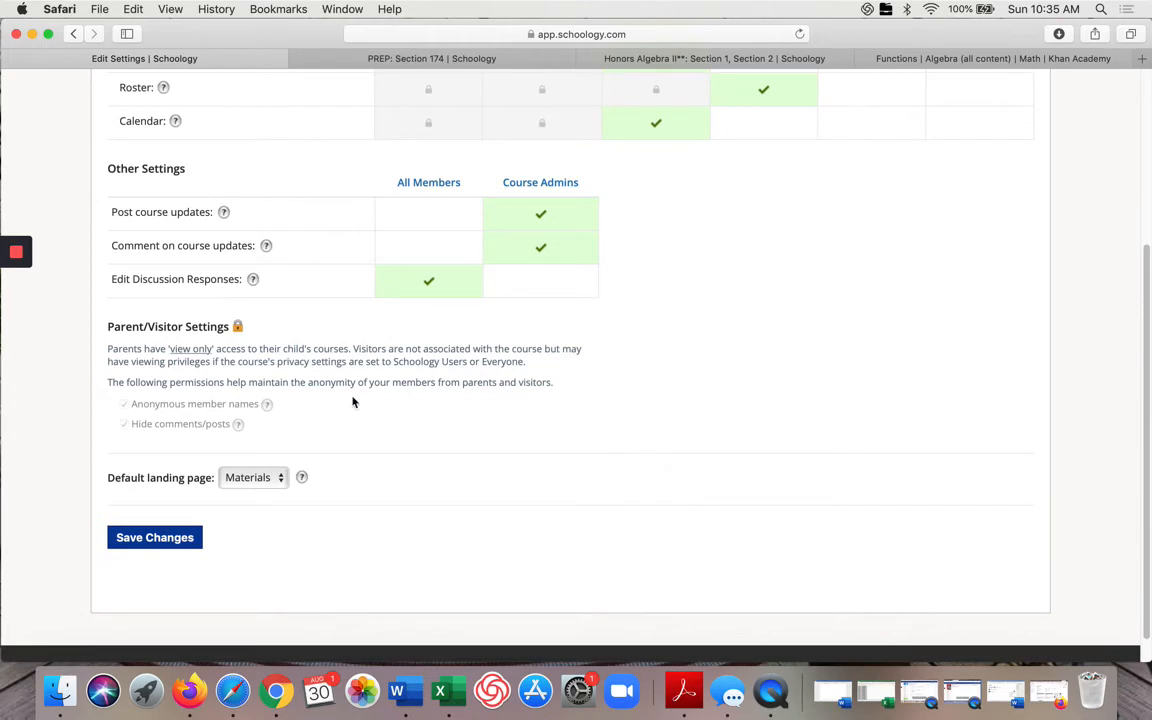
{"action": "scroll", "coordinate": [314, 435], "scroll_direction": "down", "scroll_amount": 1}
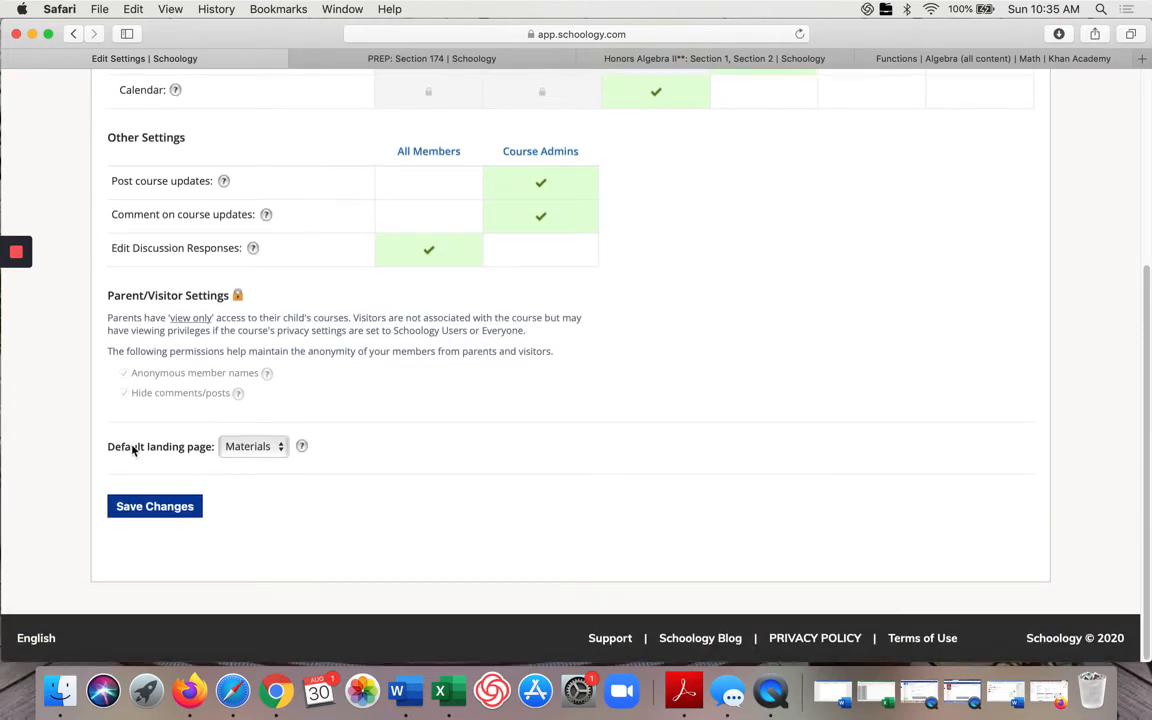
{"action": "left_click", "coordinate": [281, 452]}
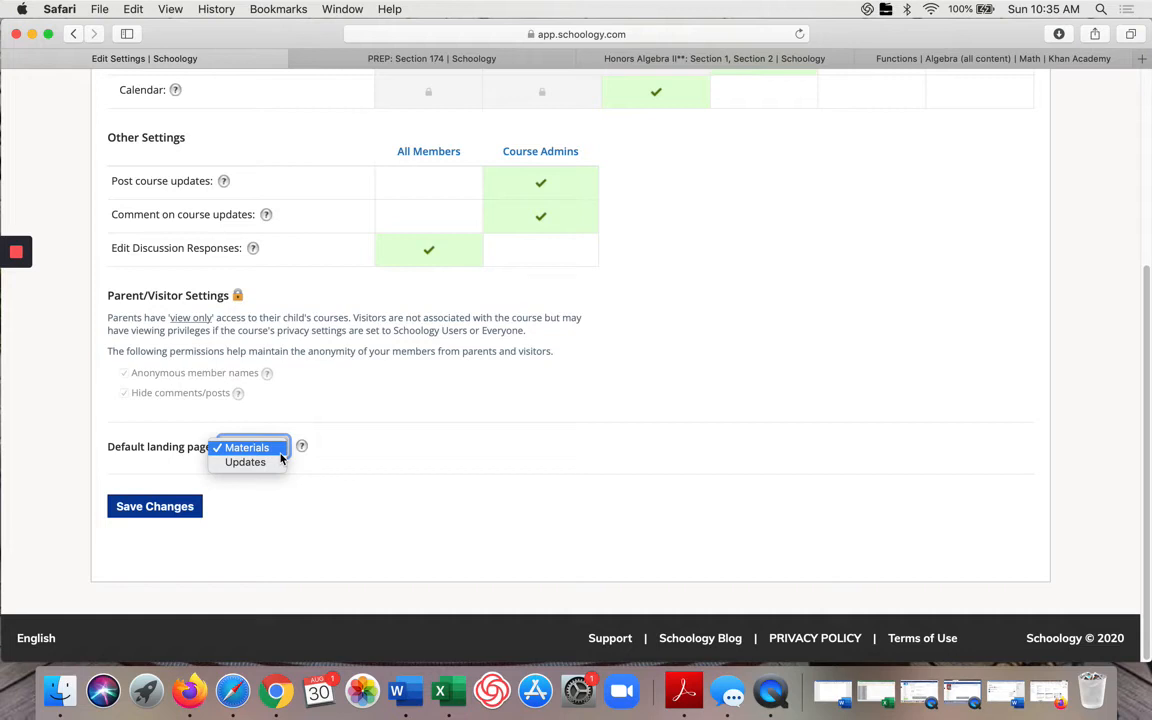
{"action": "left_click", "coordinate": [274, 464]}
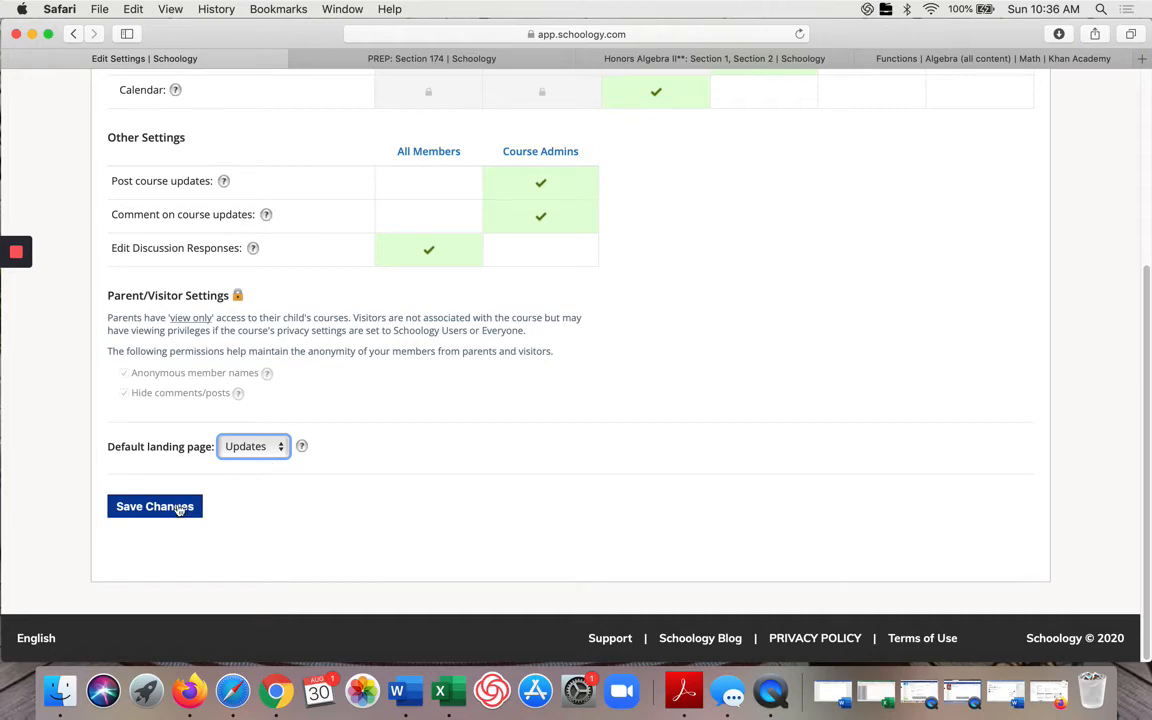
Step: Browse the External Tools, SCORM Settings, Moderate and Recycle Bin settings tabs
{"action": "scroll", "coordinate": [316, 388], "scroll_direction": "up", "scroll_amount": 5}
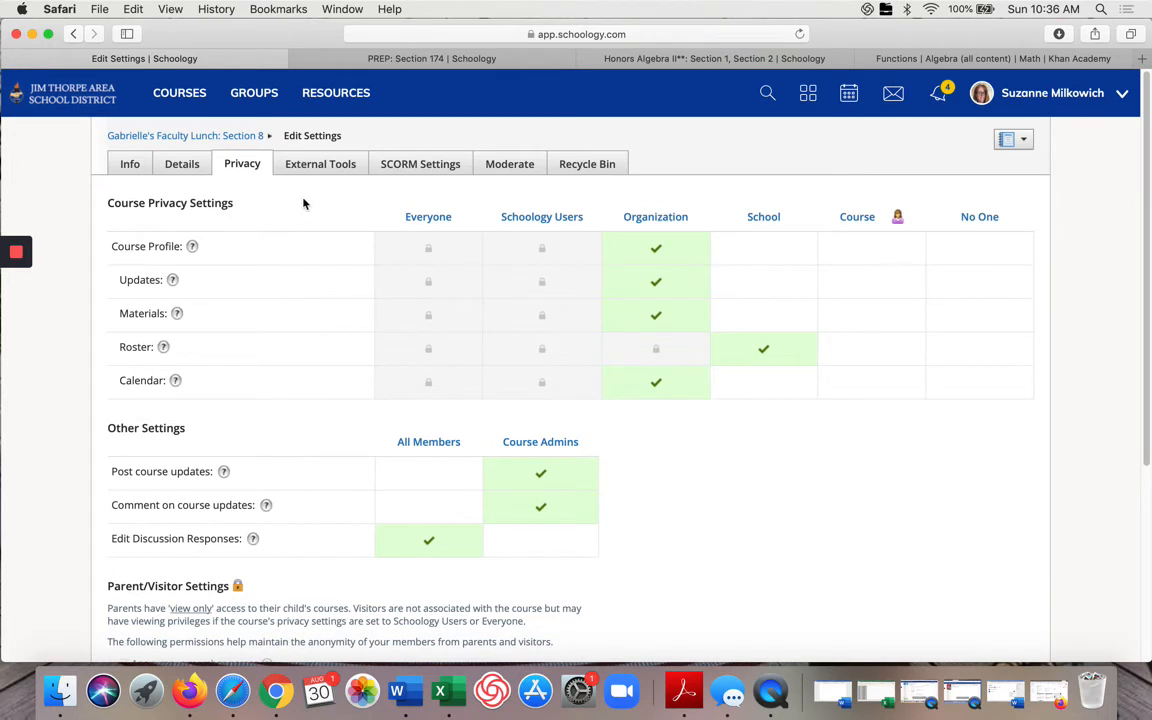
{"action": "left_click", "coordinate": [320, 165]}
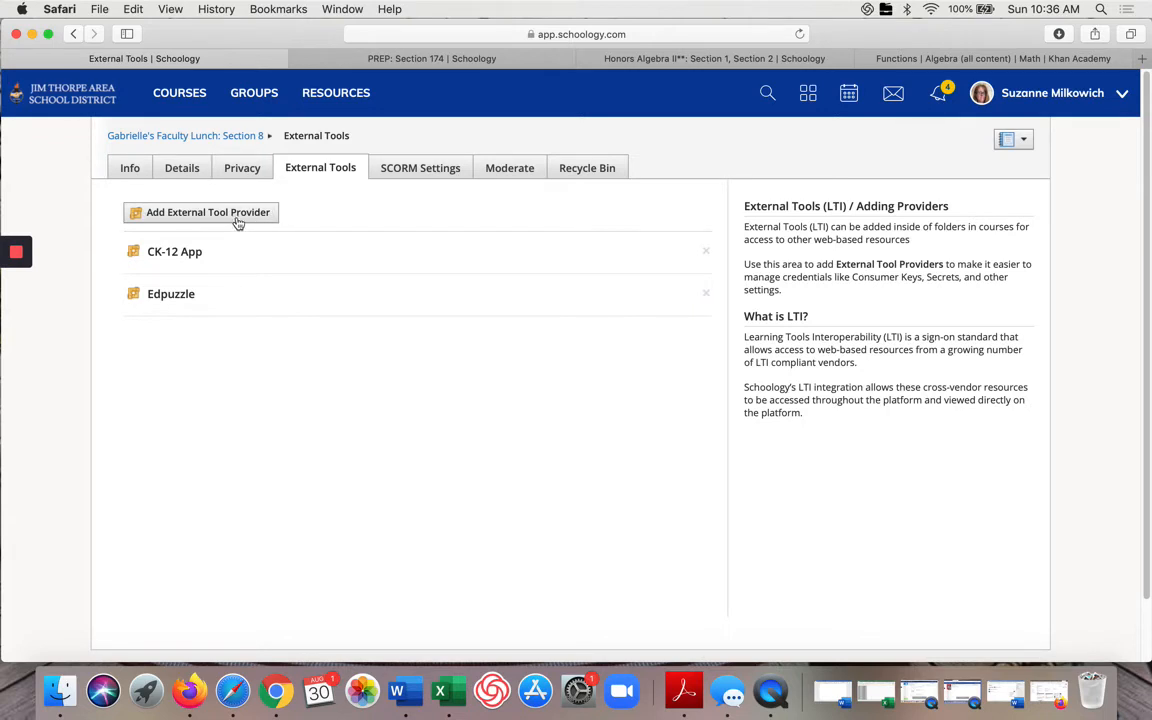
{"action": "left_click", "coordinate": [425, 170]}
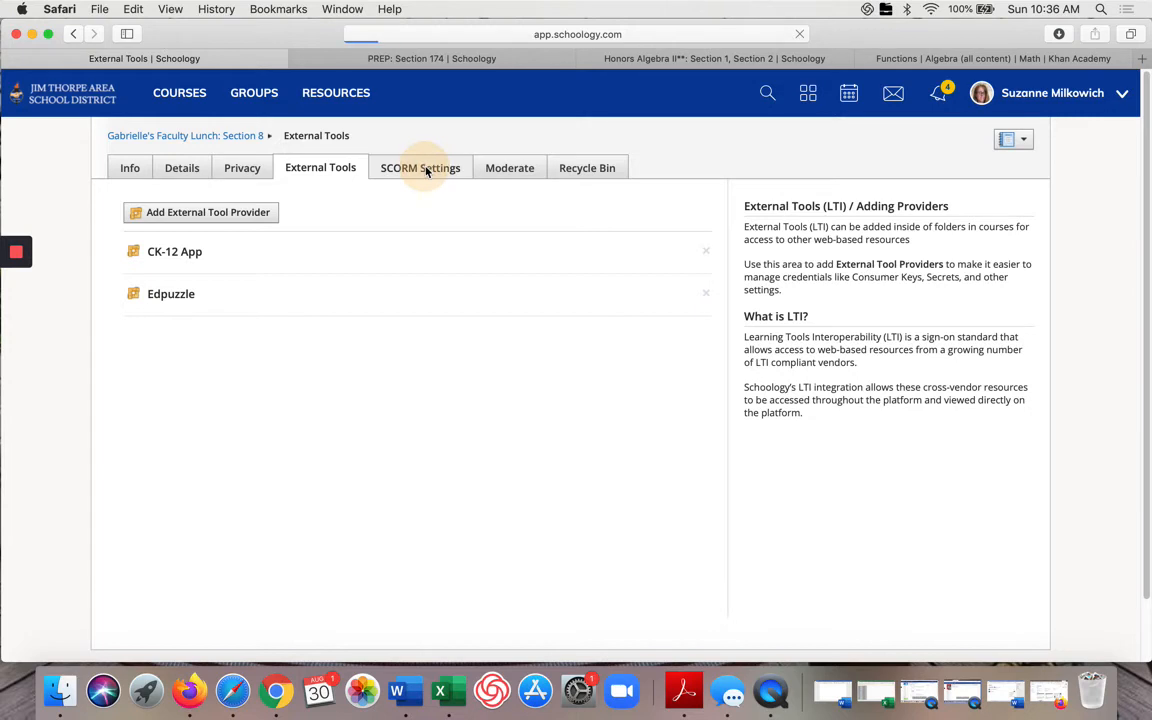
{"action": "left_click", "coordinate": [521, 174]}
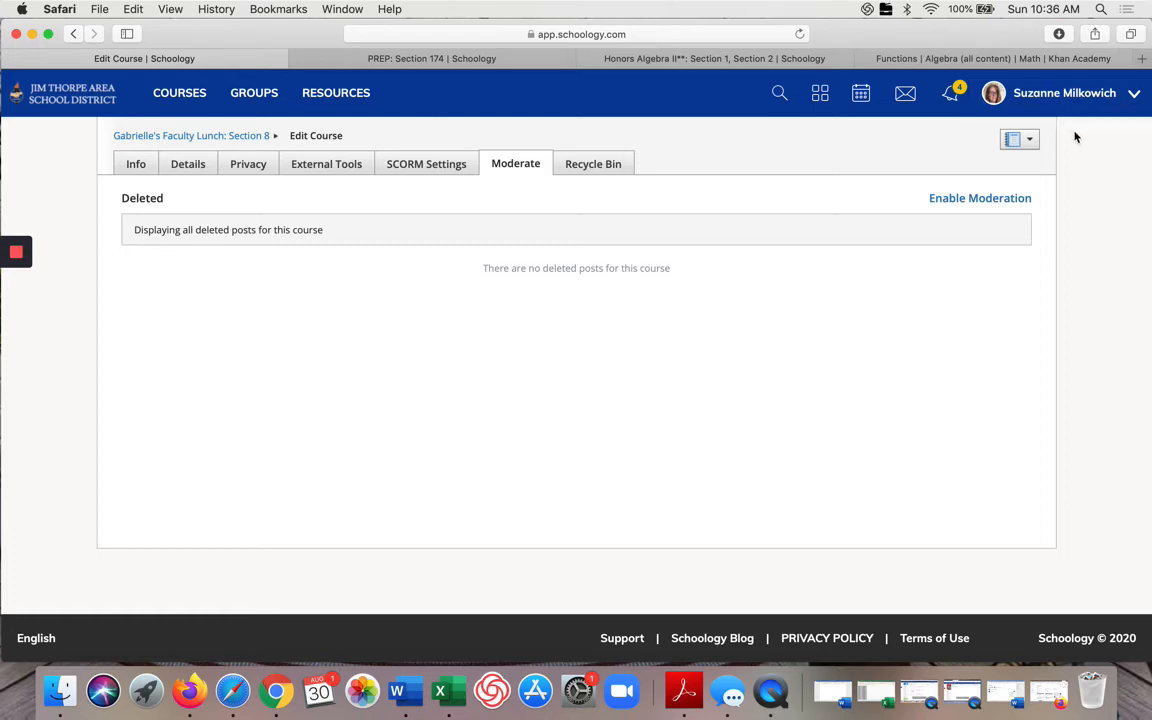
{"action": "left_click", "coordinate": [606, 166]}
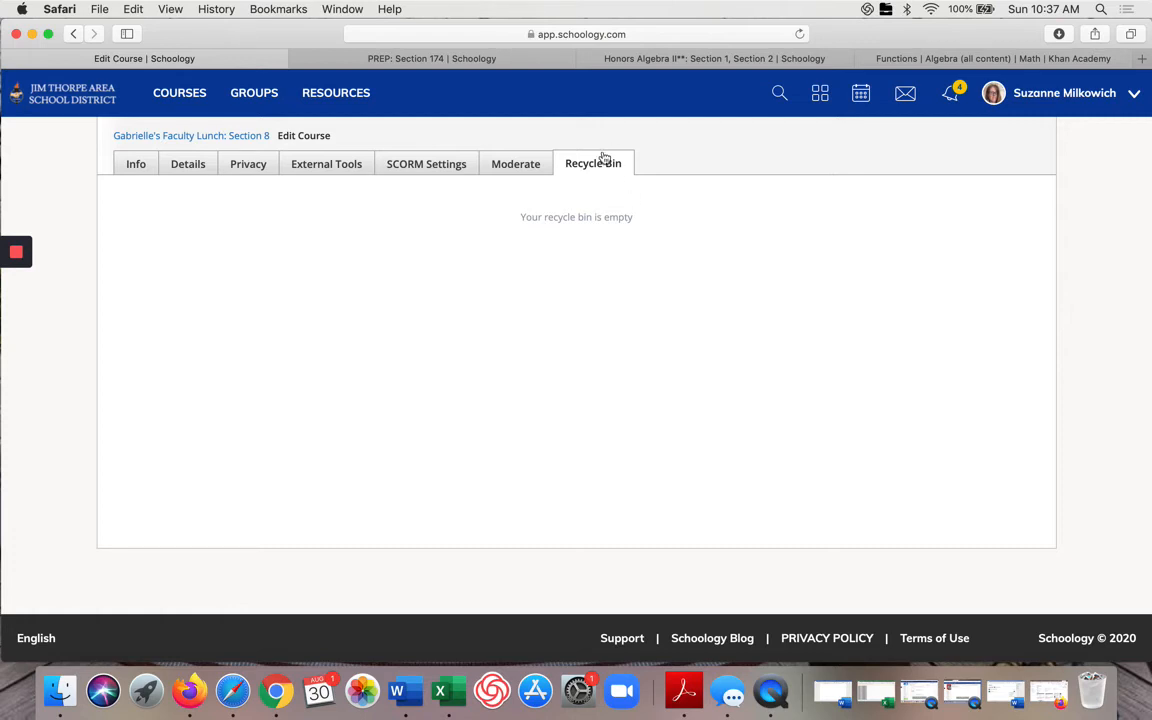
Step: Return to the faculty lunch course and browse its Updates, Gradebook, Grade Setup and Mastery pages
{"action": "left_click", "coordinate": [248, 136]}
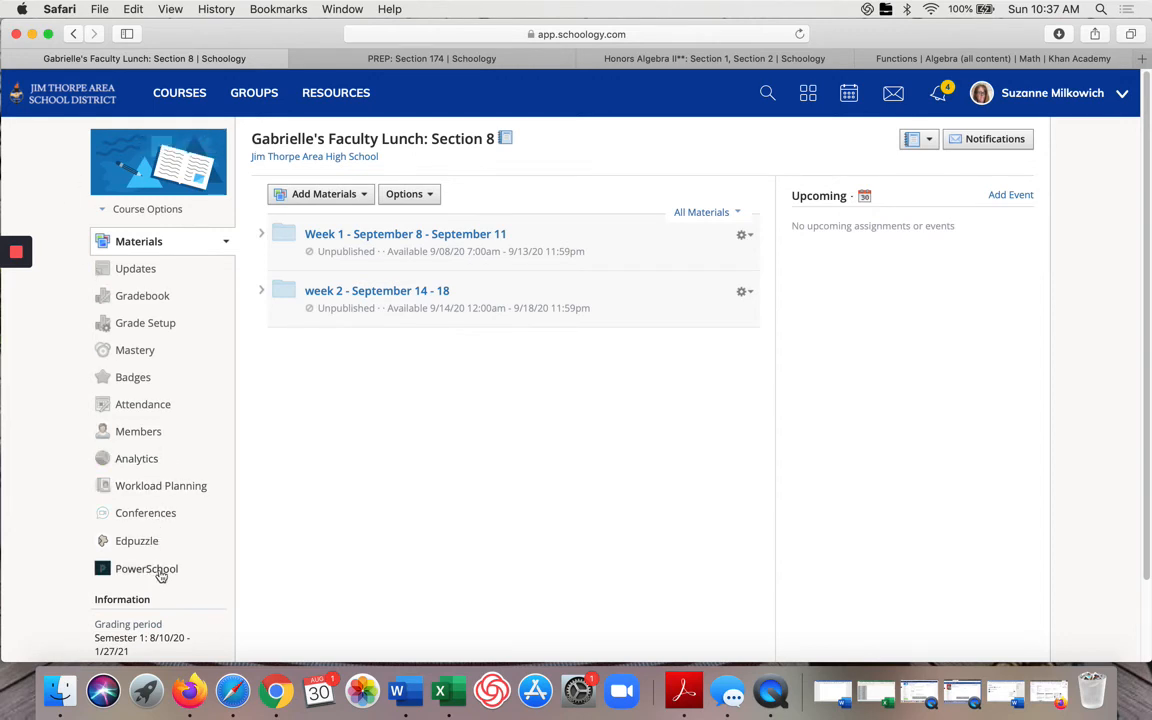
{"action": "left_click", "coordinate": [135, 269]}
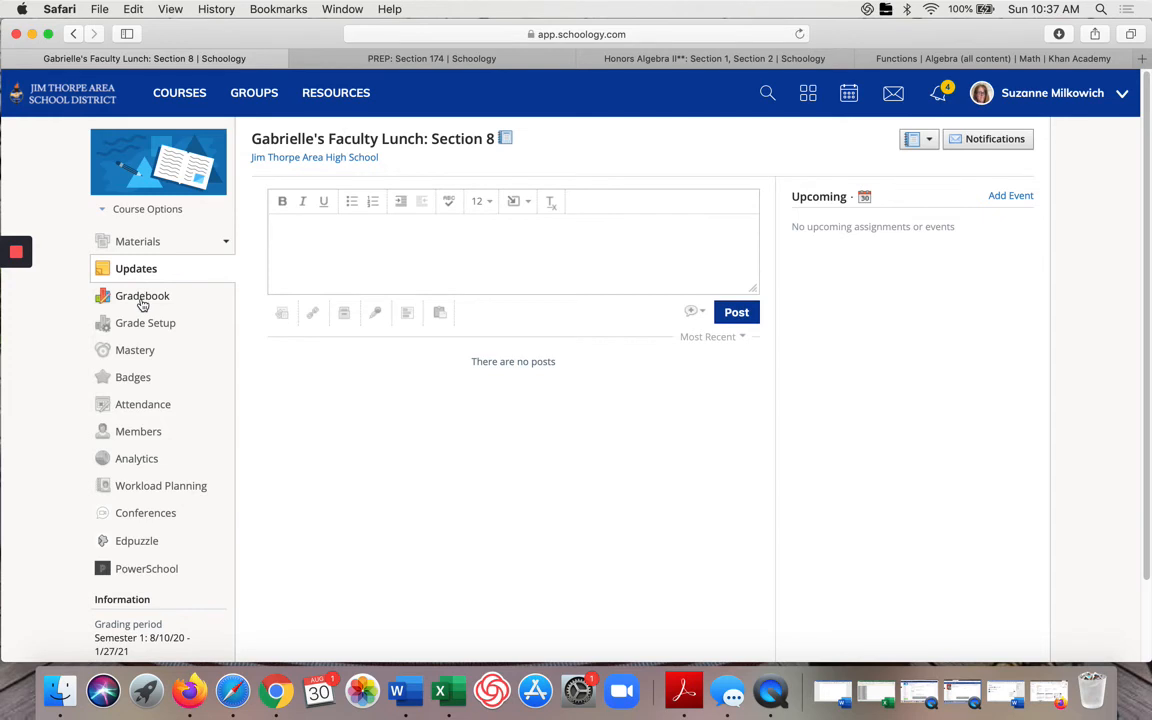
{"action": "left_click", "coordinate": [142, 298]}
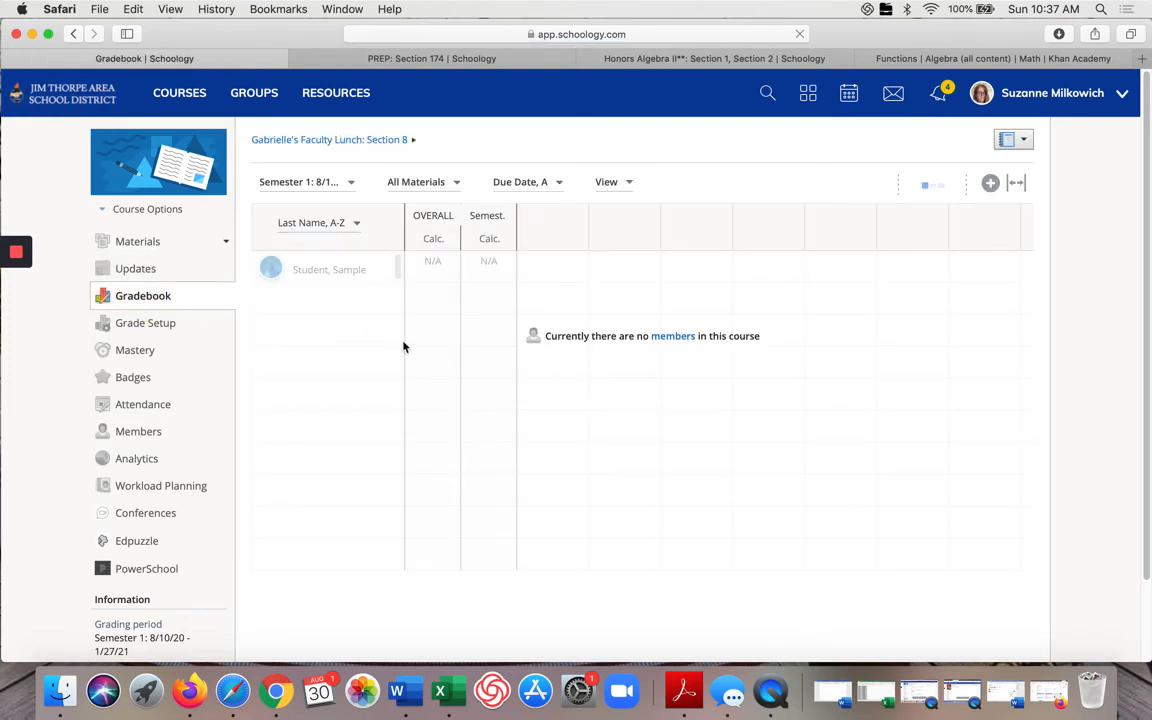
{"action": "left_click", "coordinate": [141, 334]}
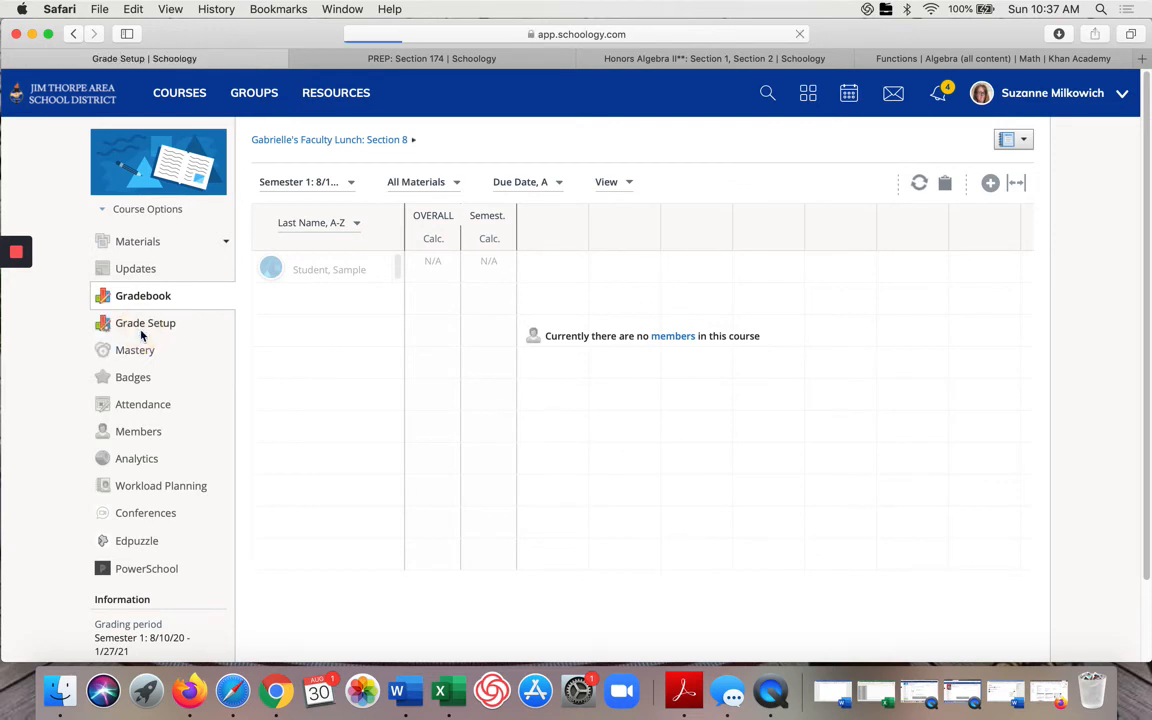
{"action": "left_click", "coordinate": [140, 350]}
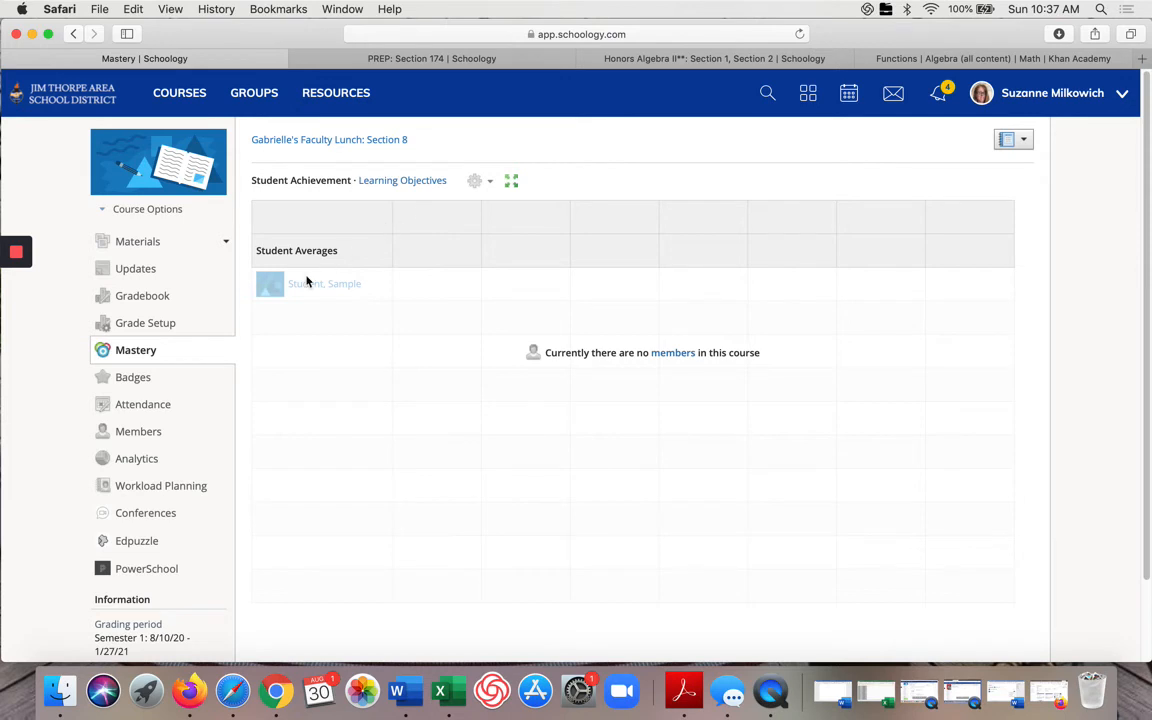
Step: Open the Badges page and scroll through the list of starter badges
{"action": "left_click", "coordinate": [135, 382]}
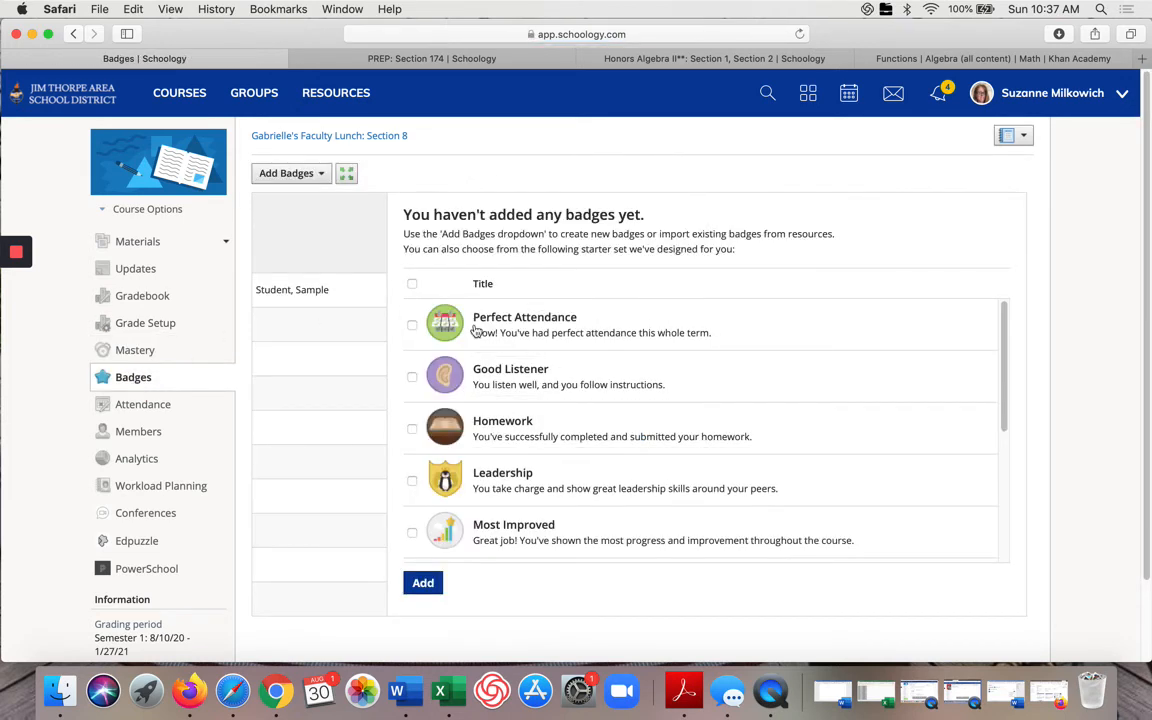
{"action": "scroll", "coordinate": [548, 336], "scroll_direction": "down", "scroll_amount": 5}
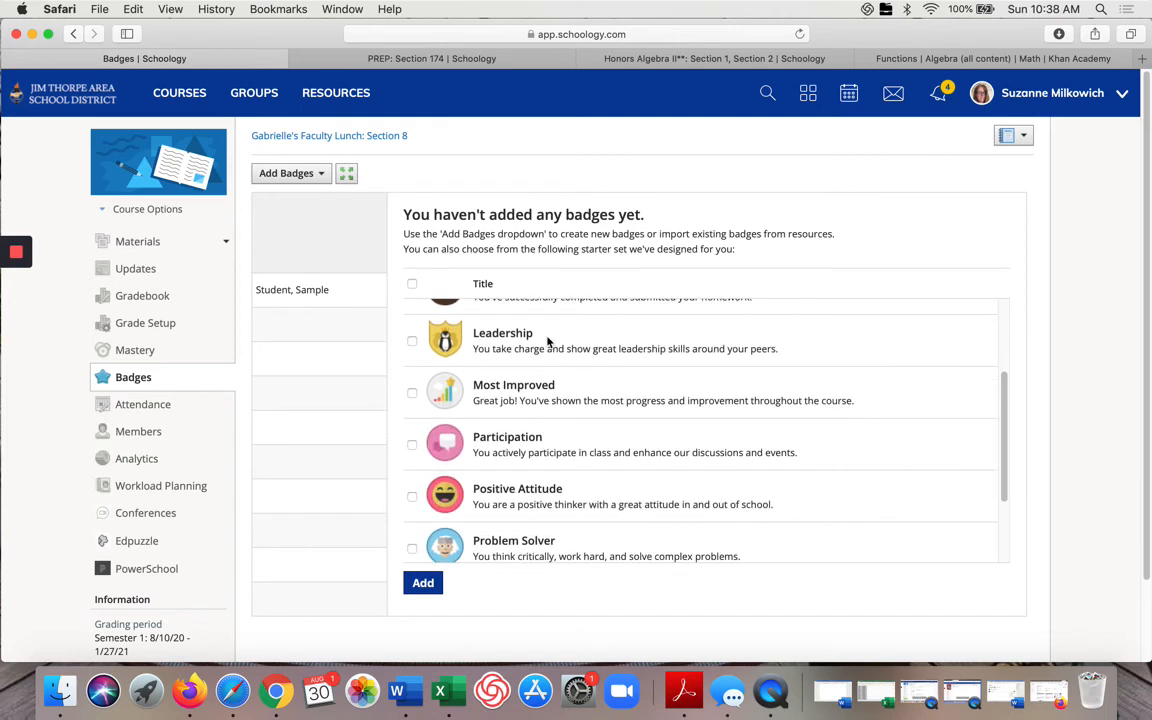
{"action": "scroll", "coordinate": [548, 341], "scroll_direction": "up", "scroll_amount": 5}
{"action": "scroll", "coordinate": [546, 336], "scroll_direction": "down", "scroll_amount": 5}
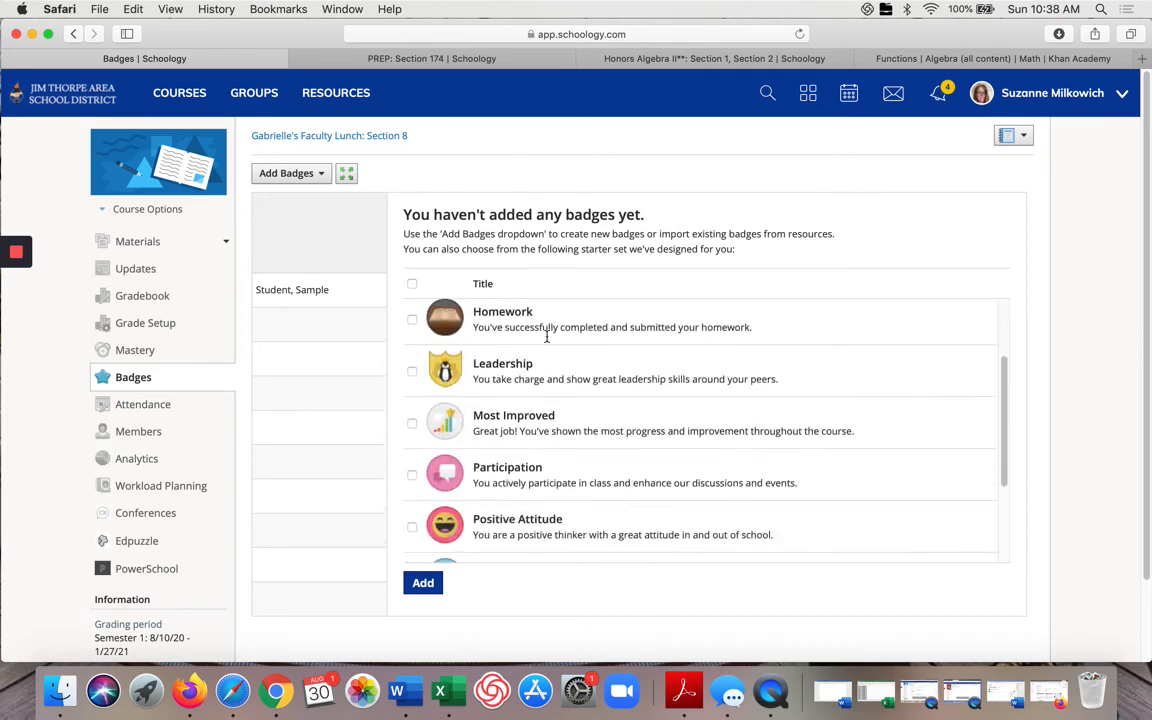
{"action": "scroll", "coordinate": [546, 336], "scroll_direction": "up", "scroll_amount": 5}
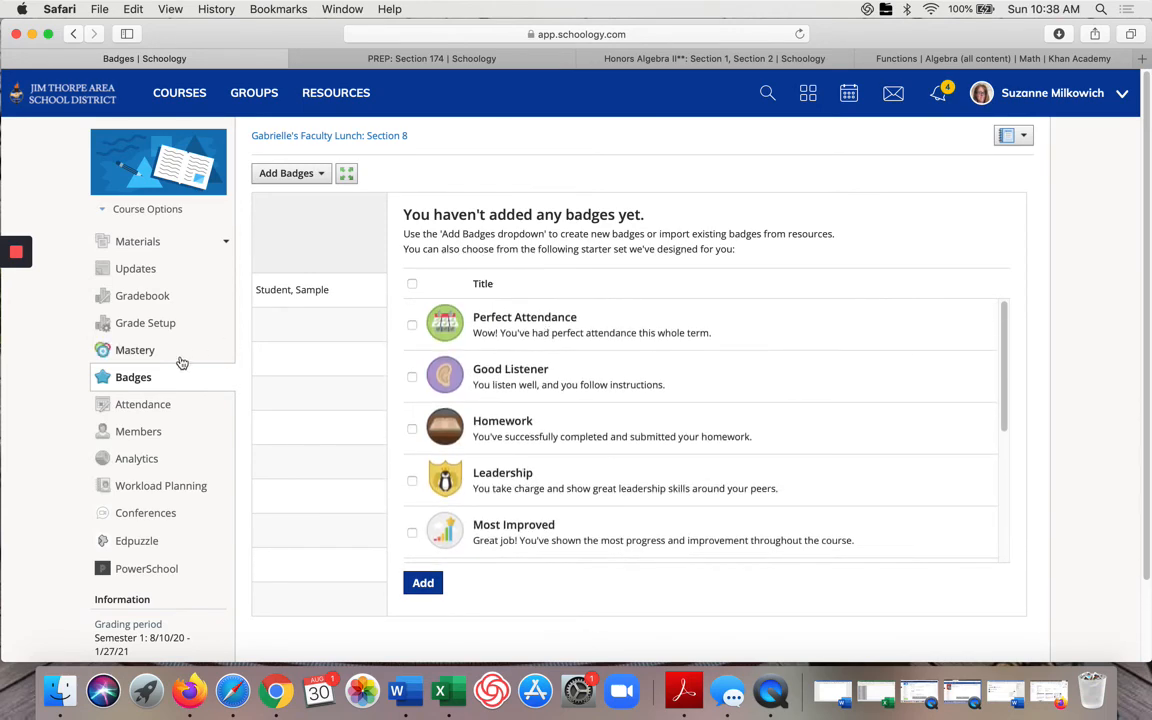
{"action": "scroll", "coordinate": [553, 391], "scroll_direction": "down", "scroll_amount": 5}
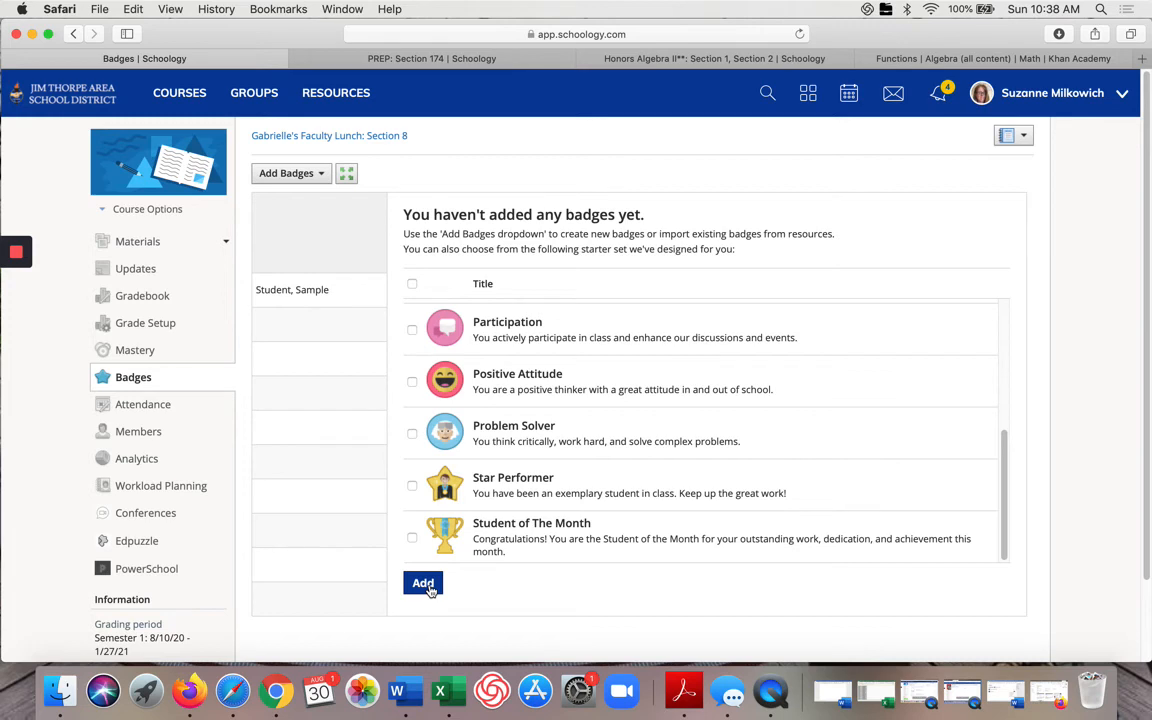
Step: Review the Attendance and Members pages, including the admin member's options menu
{"action": "left_click", "coordinate": [153, 405]}
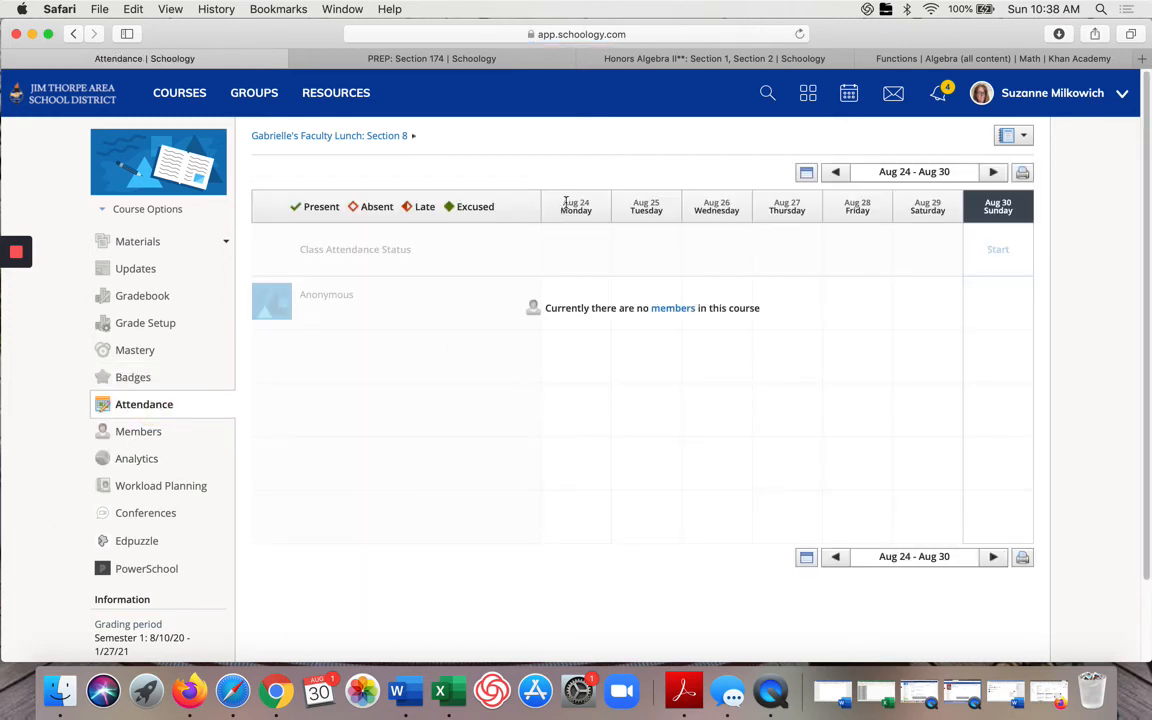
{"action": "scroll", "coordinate": [677, 513], "scroll_direction": "down", "scroll_amount": 3}
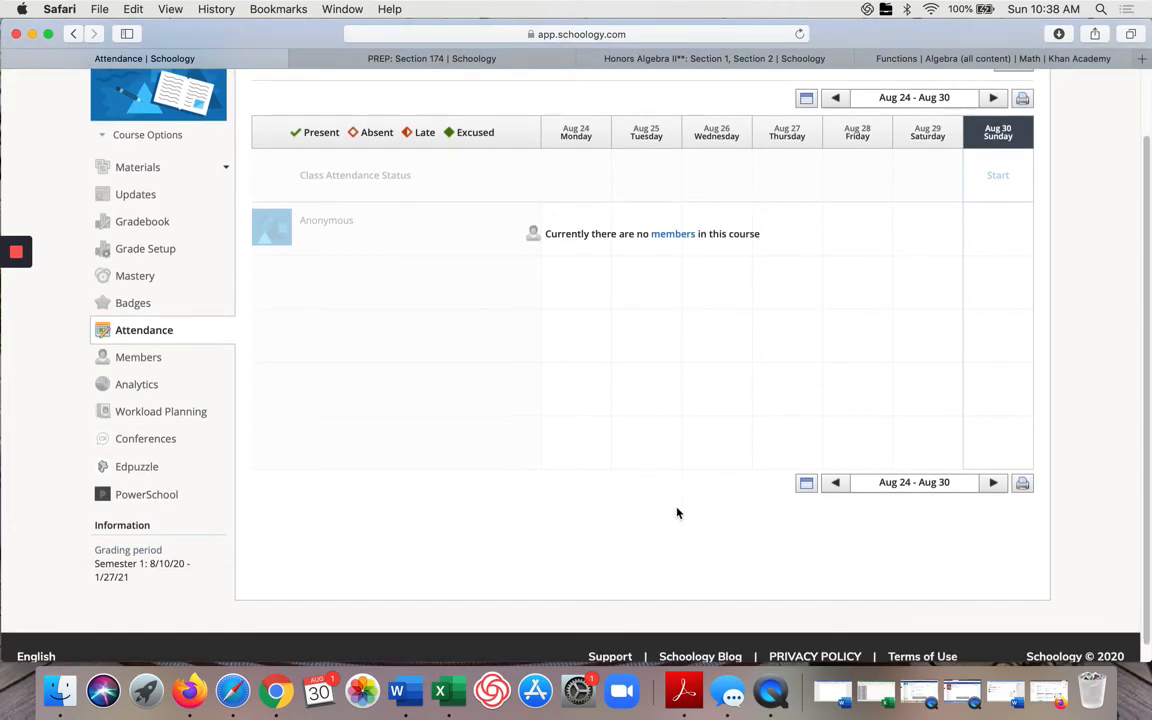
{"action": "left_click", "coordinate": [137, 360]}
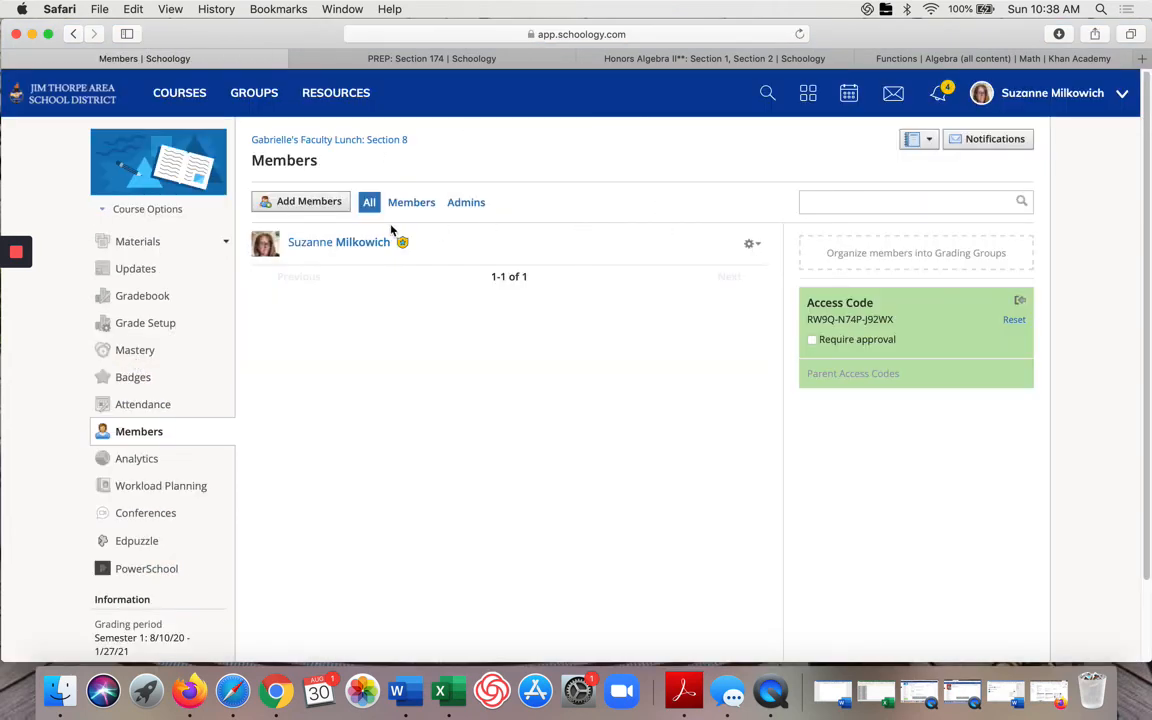
{"action": "left_click", "coordinate": [752, 244]}
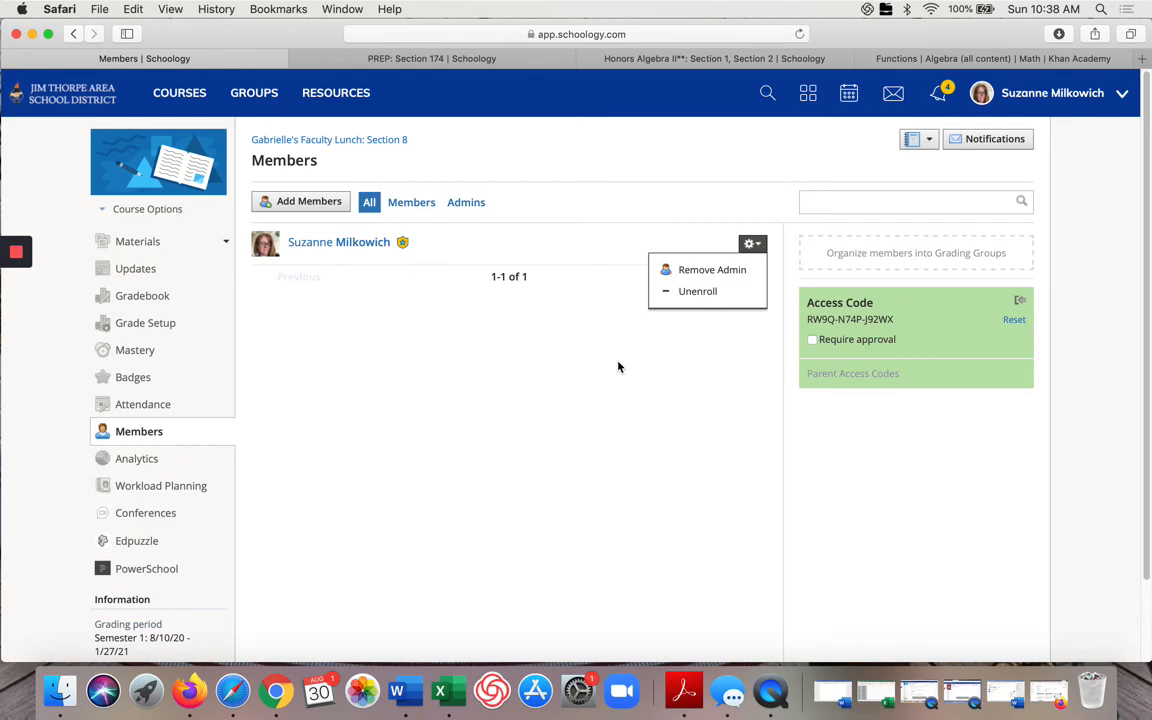
{"action": "left_click", "coordinate": [650, 210]}
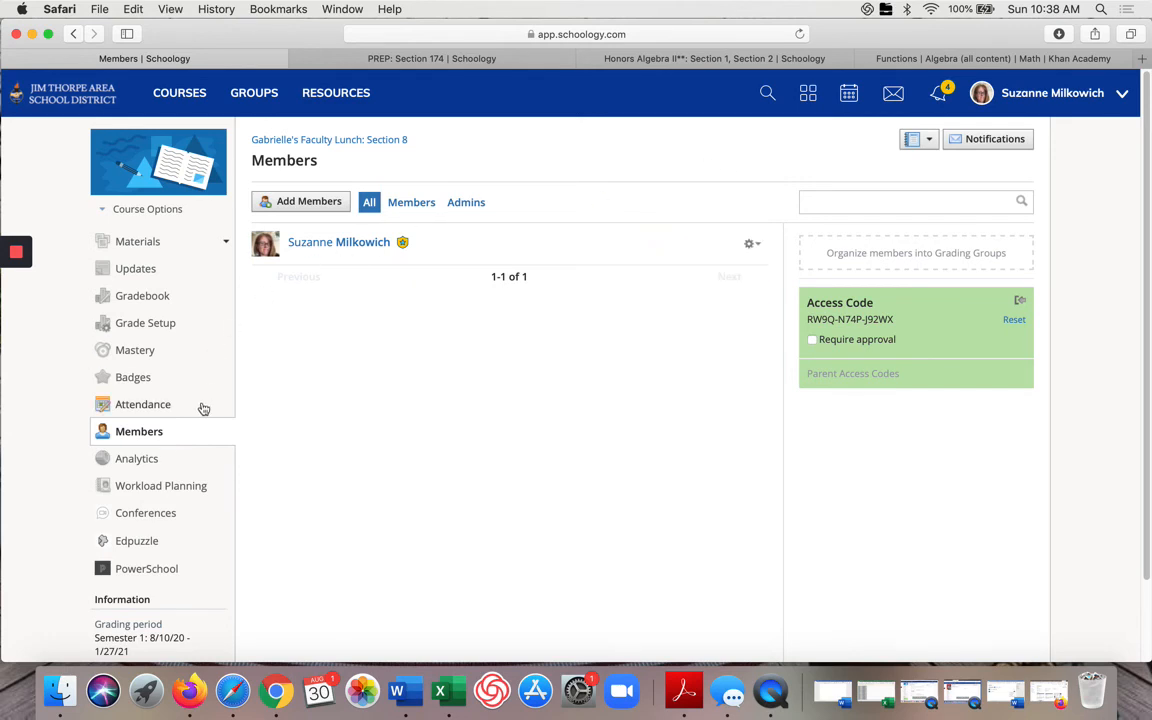
Step: Open Course Analytics and its Actions menu, then view the Workload Planning page
{"action": "left_click", "coordinate": [137, 459]}
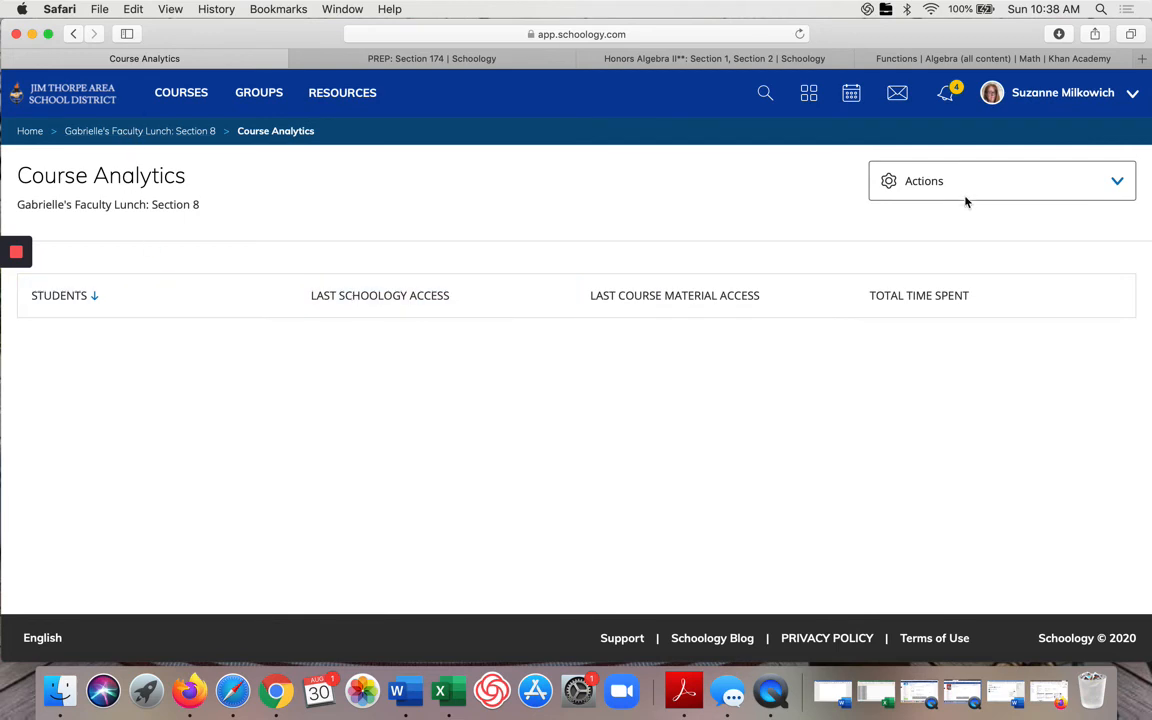
{"action": "left_click", "coordinate": [1116, 181]}
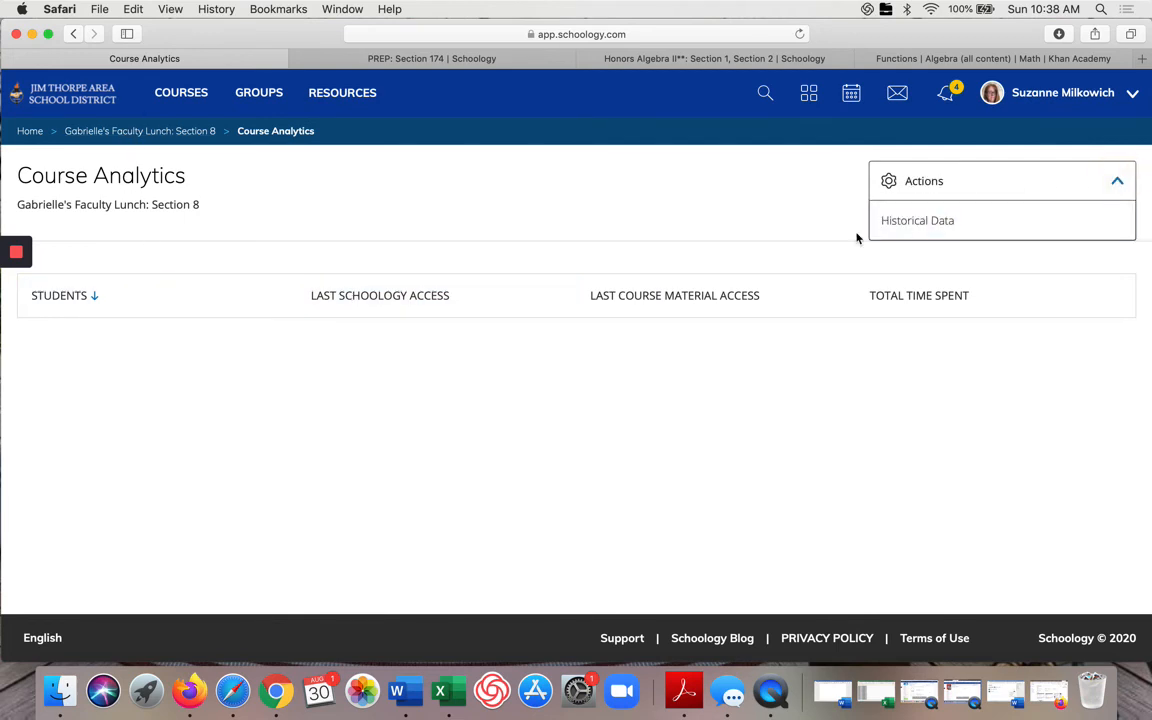
{"action": "left_click", "coordinate": [193, 132]}
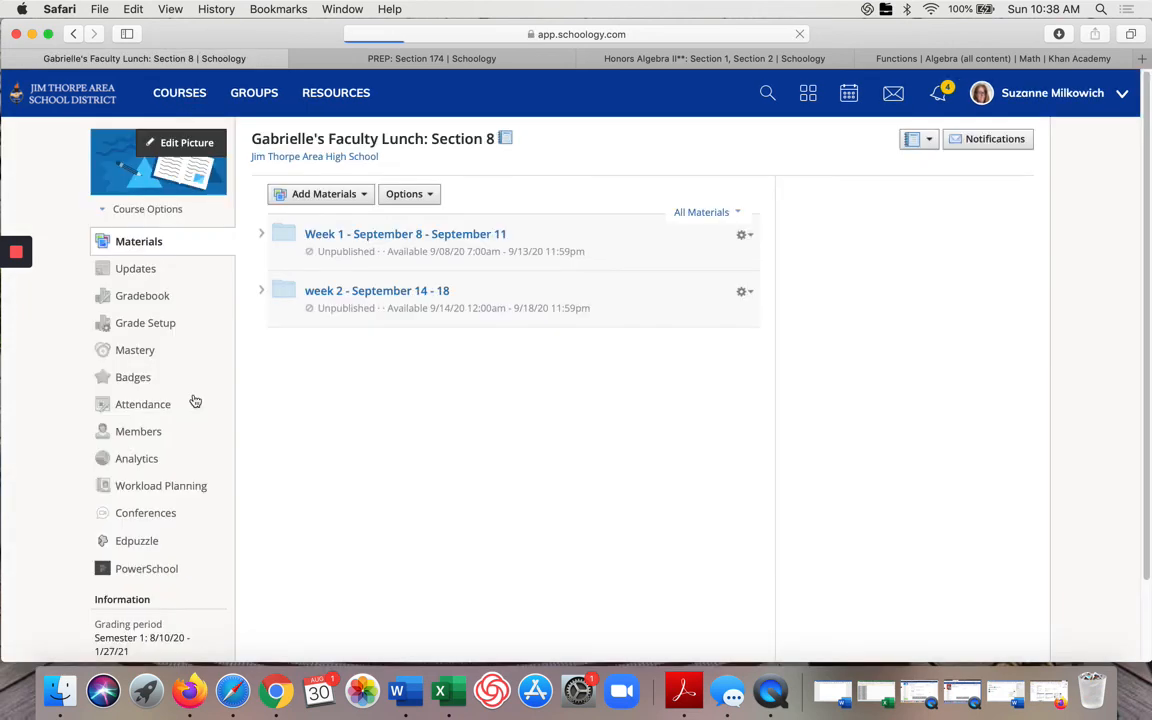
{"action": "left_click", "coordinate": [168, 487]}
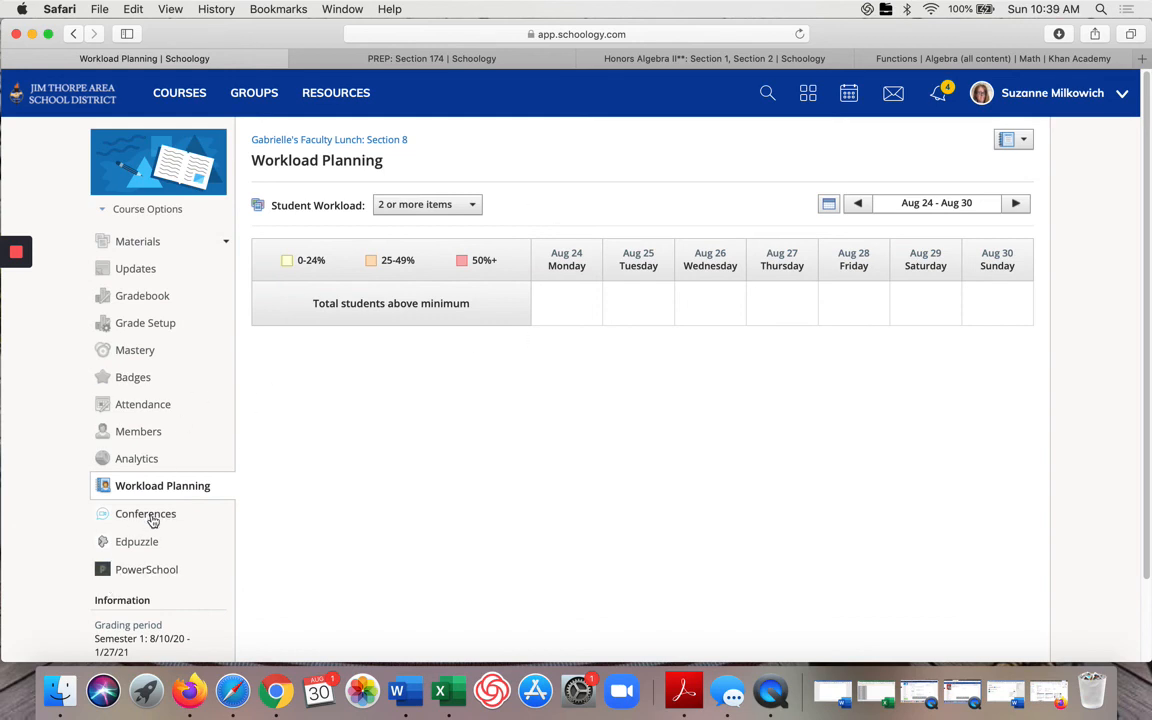
{"action": "scroll", "coordinate": [152, 565], "scroll_direction": "down", "scroll_amount": 3}
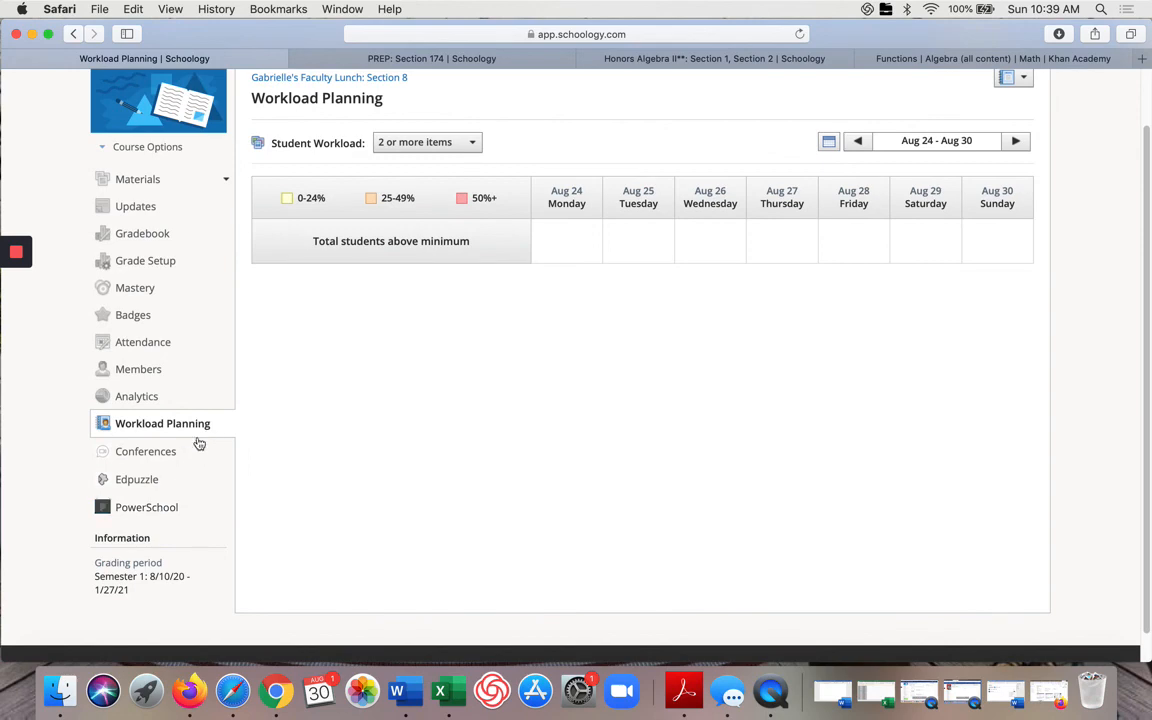
{"action": "scroll", "coordinate": [159, 514], "scroll_direction": "up", "scroll_amount": 3}
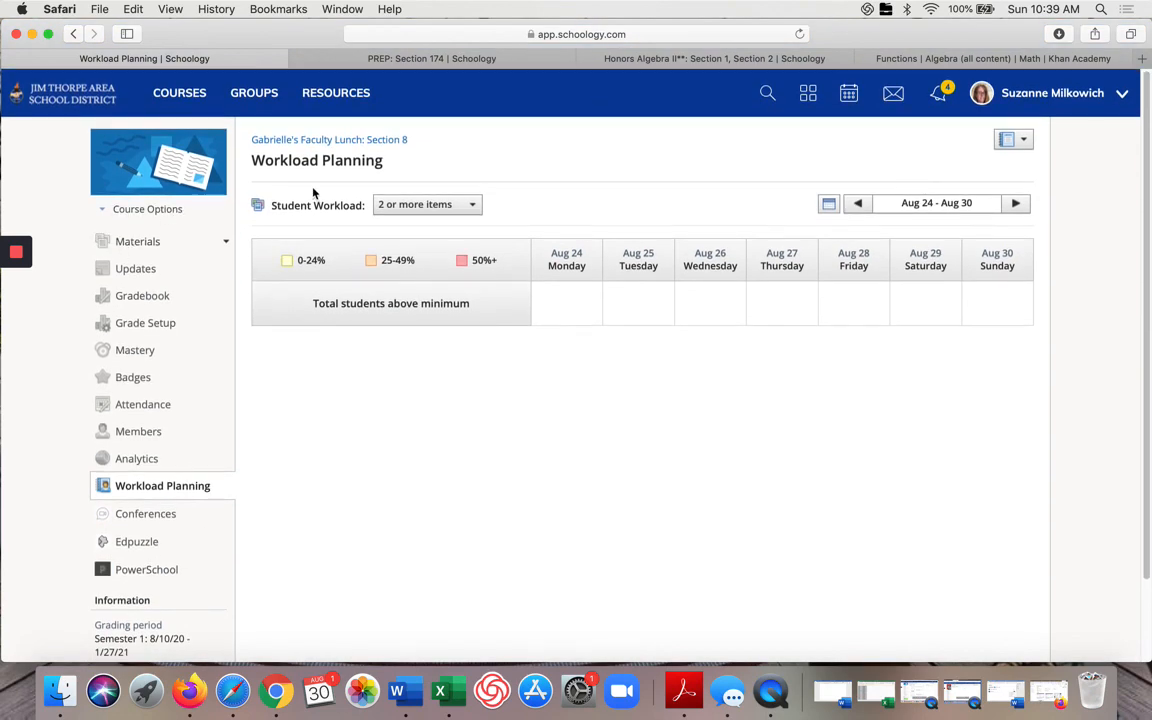
Step: Switch to the PREP: Section 174 course, preview it as a student with View Course As, then return
{"action": "left_click", "coordinate": [434, 62]}
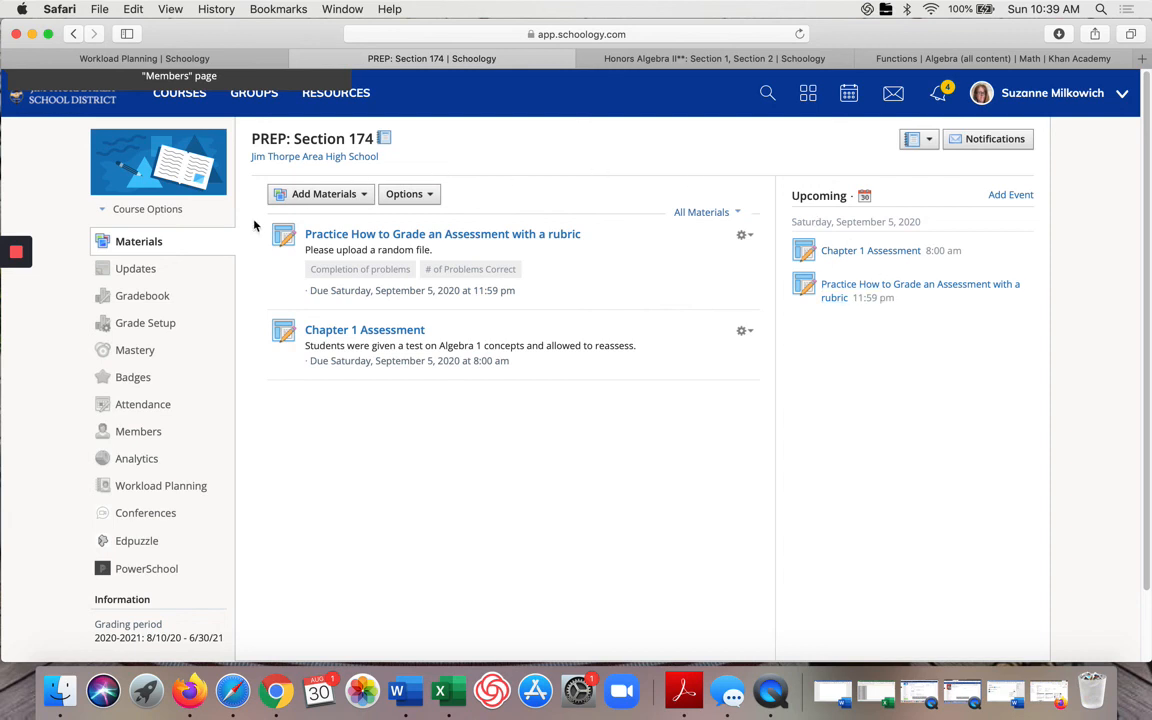
{"action": "left_click", "coordinate": [147, 267]}
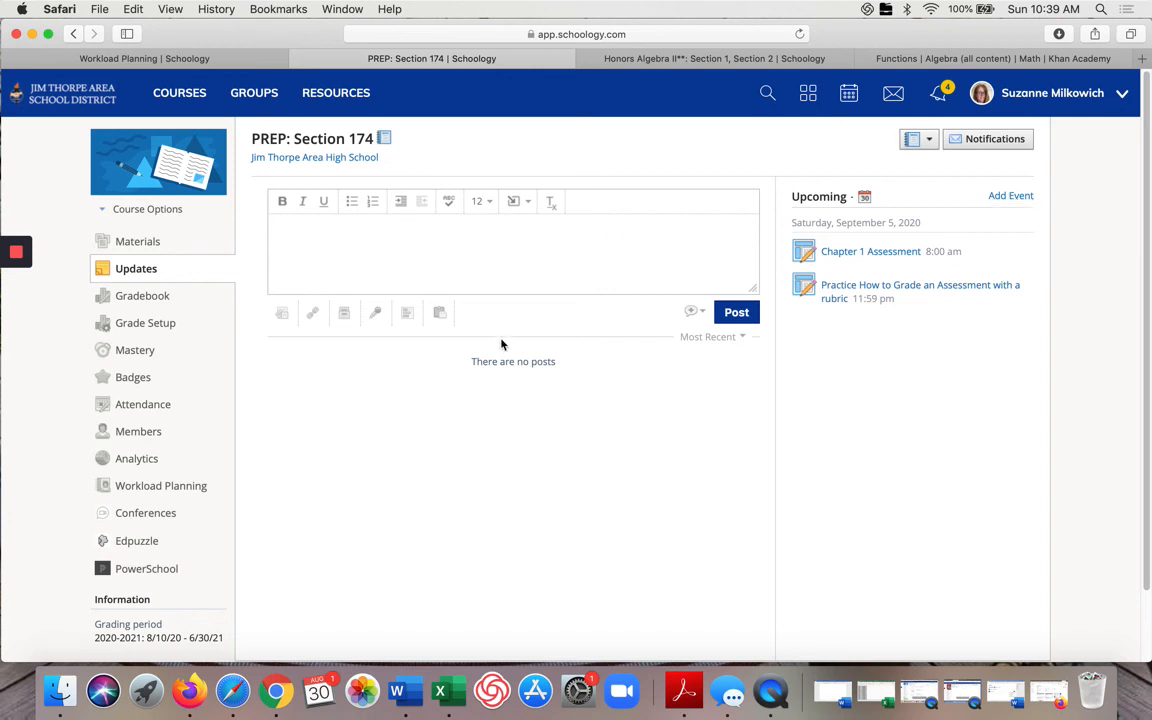
{"action": "left_click", "coordinate": [170, 212]}
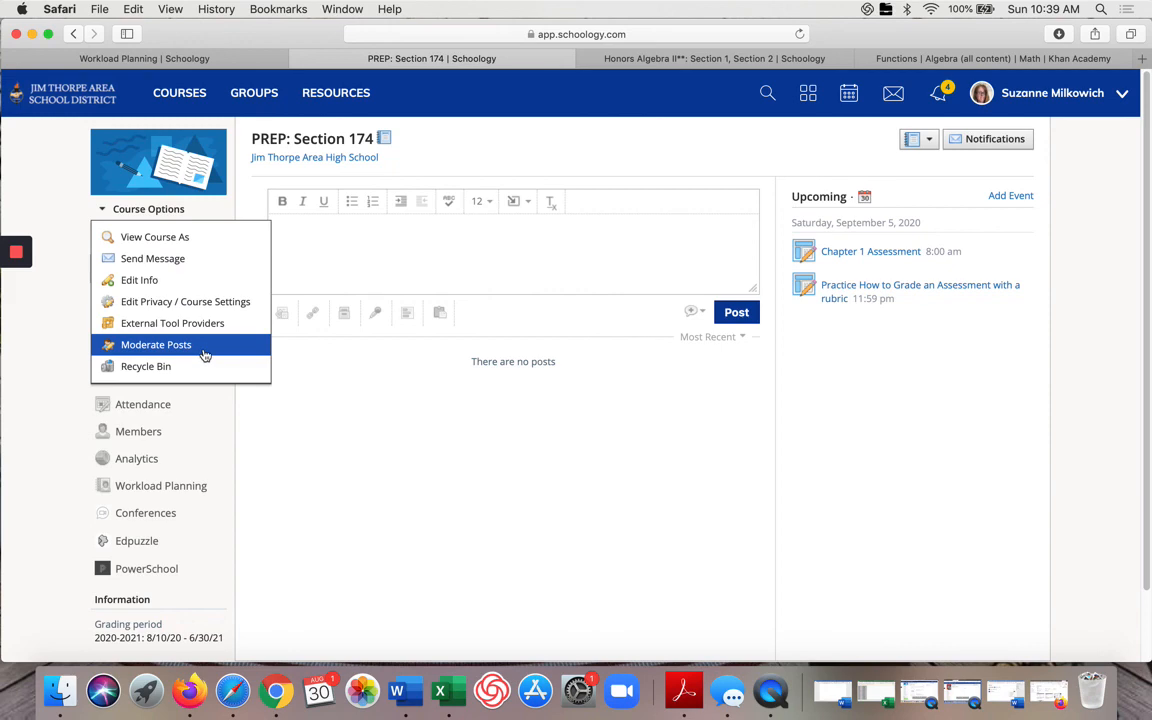
{"action": "left_click", "coordinate": [178, 237]}
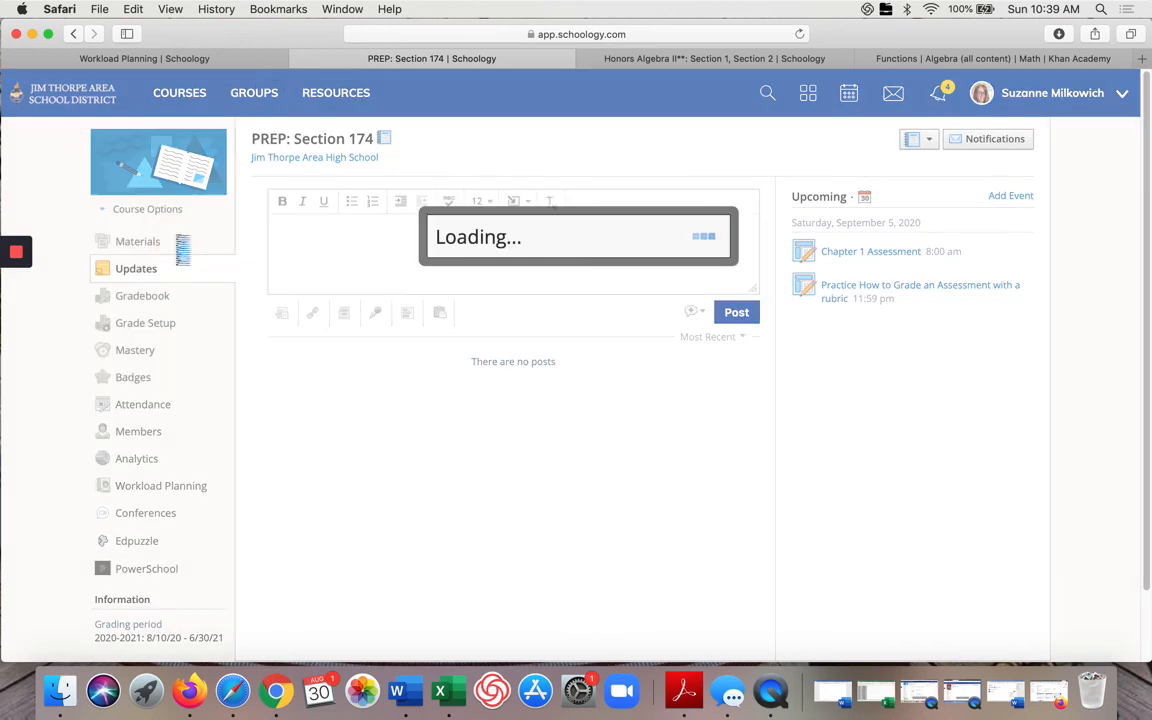
{"action": "left_click", "coordinate": [529, 240]}
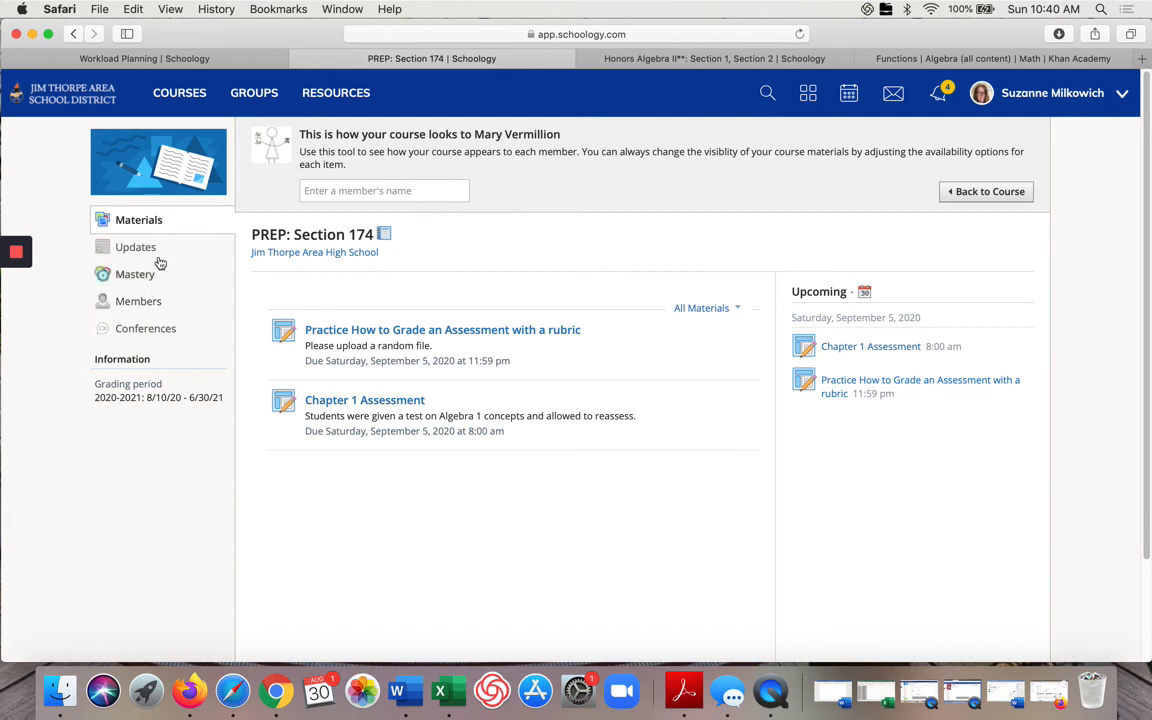
{"action": "left_click", "coordinate": [976, 191]}
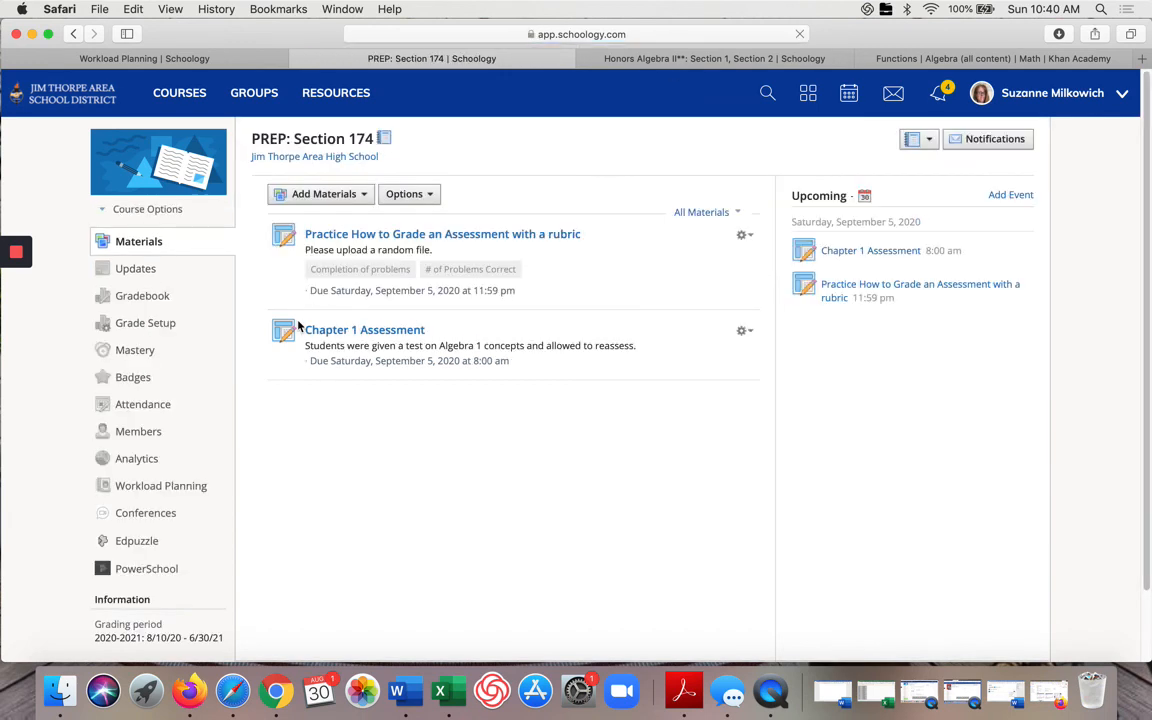